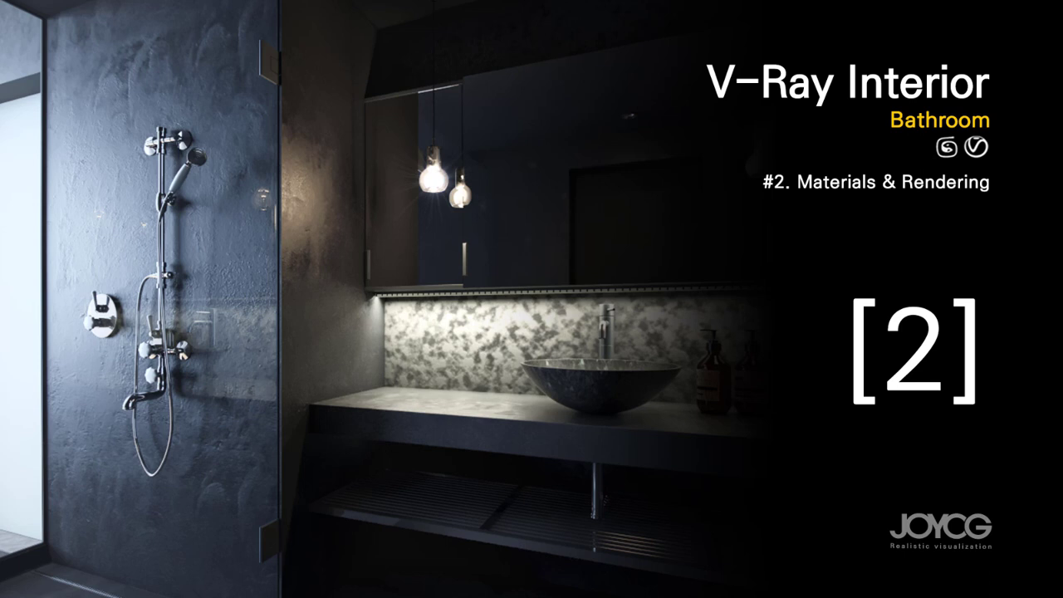
# Open 2_rendering.max in the four-viewport wireframe layout, showing the bath, glass, light, OBJ and wall layers
pyautogui.scroll(5, 754, 414)
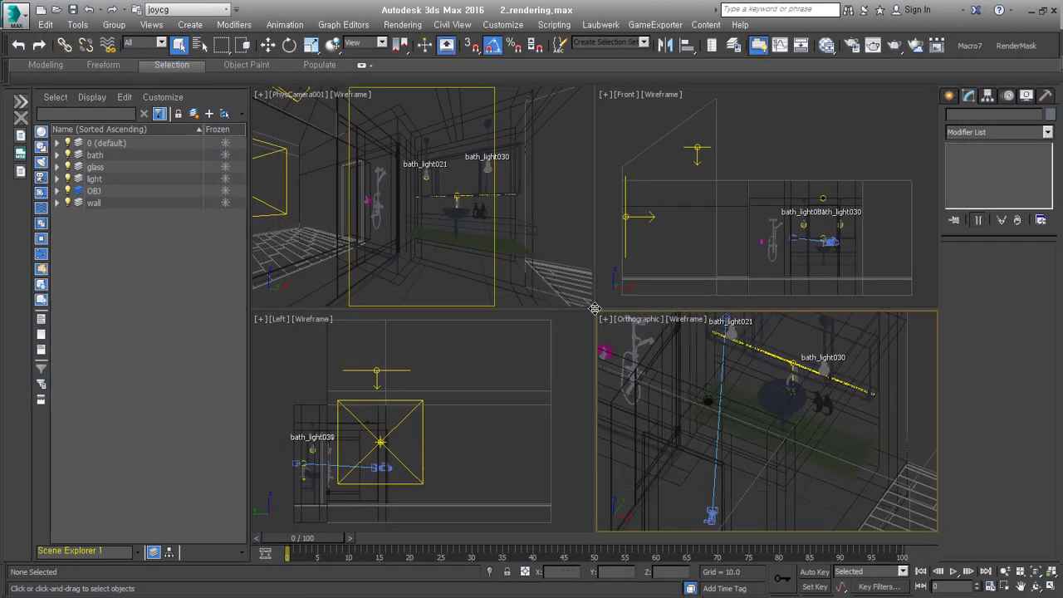
pyautogui.moveTo(594, 309); pyautogui.dragTo(571, 183)
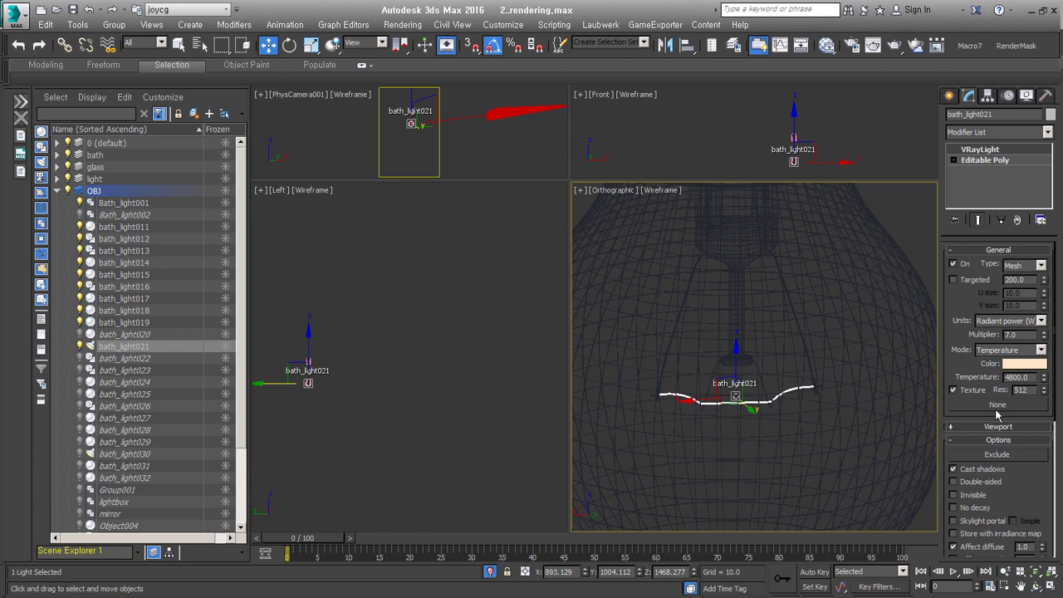
pyautogui.click(976, 442)
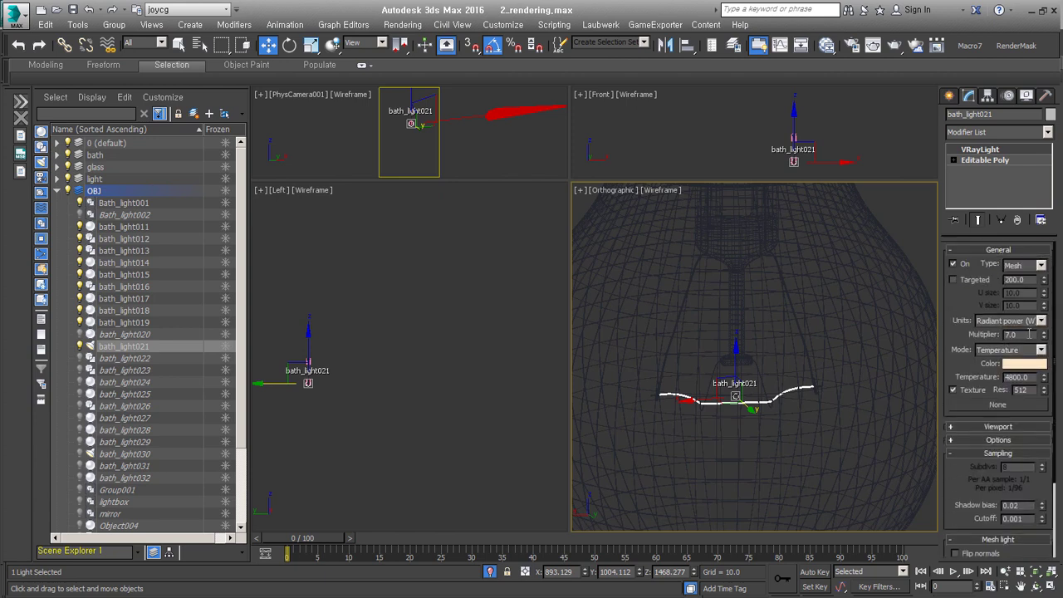
pyautogui.scroll(-3, 856, 394)
pyautogui.click(856, 394)
pyautogui.scroll(5, 878, 359)
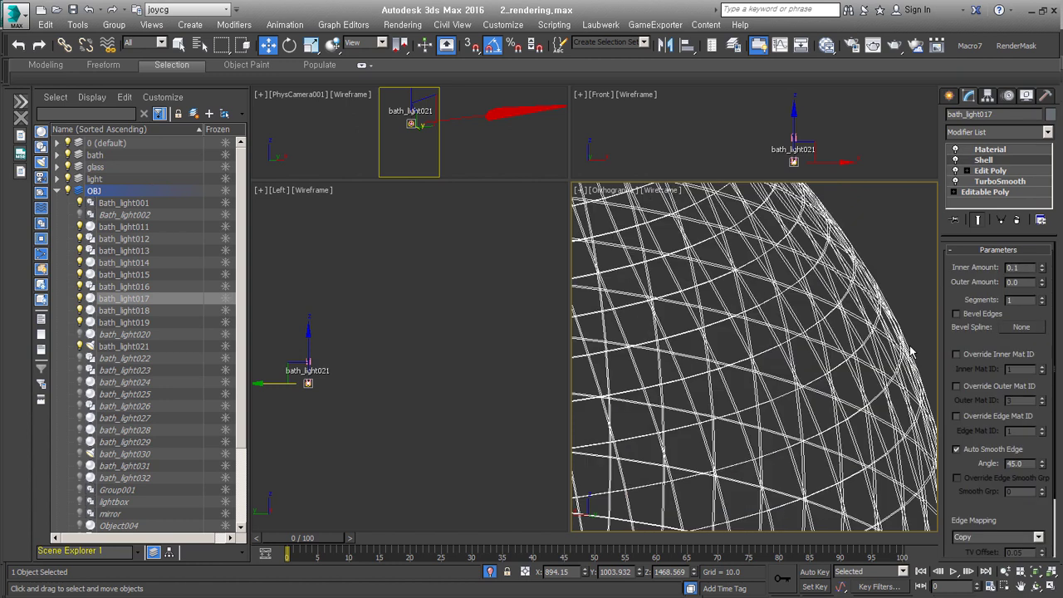
pyautogui.scroll(-3, 747, 373)
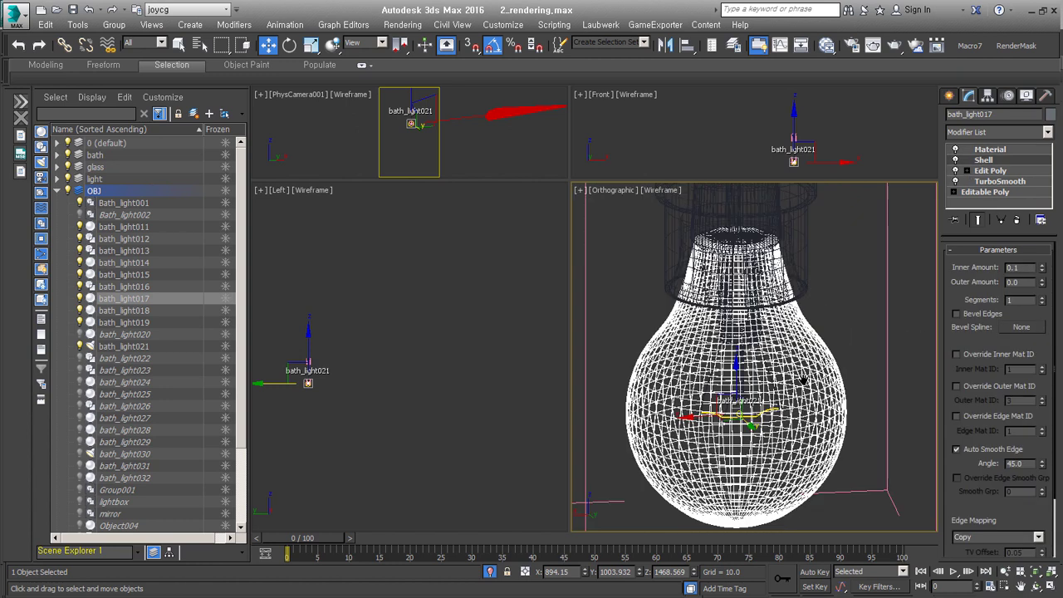
pyautogui.click(723, 399)
pyautogui.scroll(2, 711, 436)
pyautogui.scroll(-3, 711, 436)
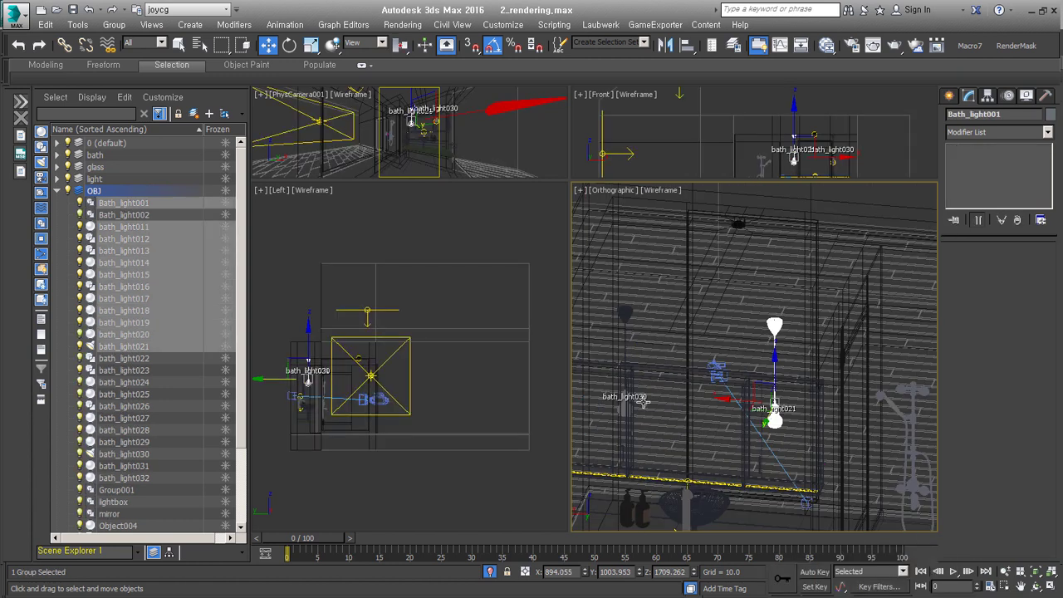
pyautogui.scroll(3, 615, 382)
pyautogui.click(615, 382)
pyautogui.press('z')
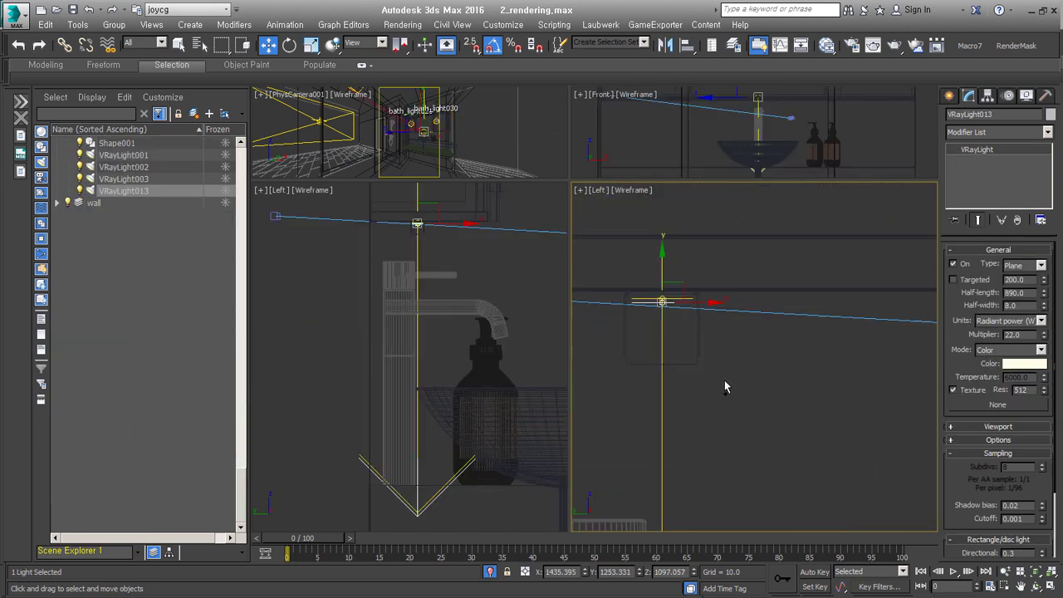
pyautogui.click(760, 372)
pyautogui.scroll(3, 671, 360)
pyautogui.scroll(-3, 682, 365)
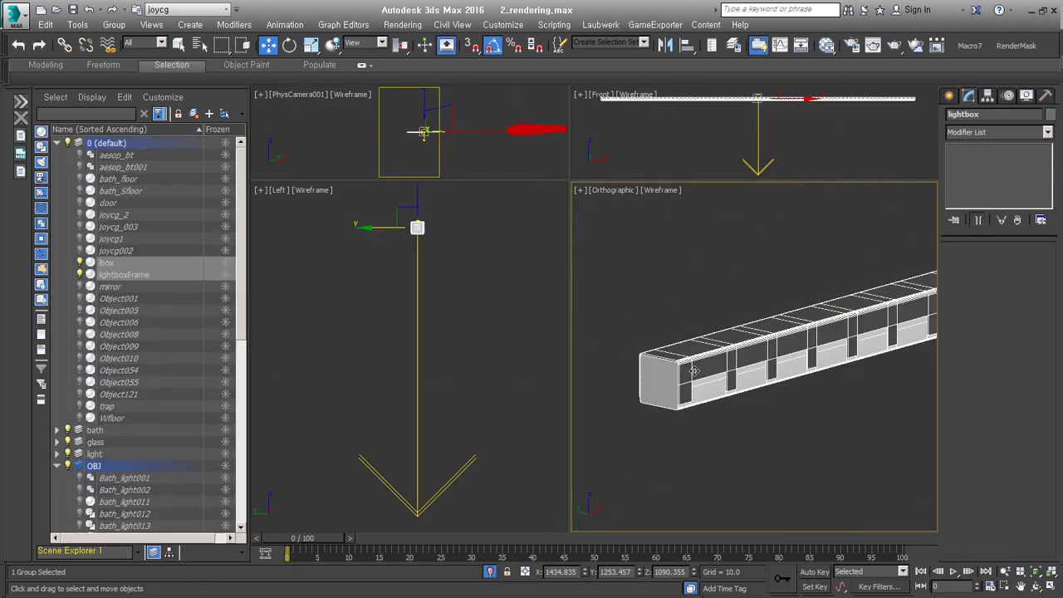
pyautogui.scroll(2, 689, 372)
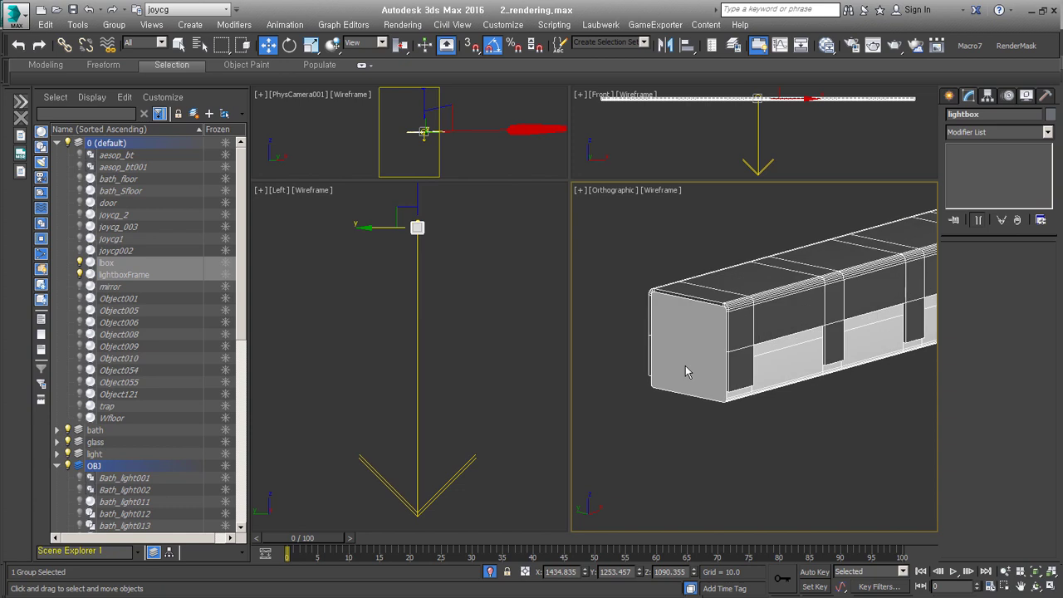
pyautogui.scroll(-3, 693, 369)
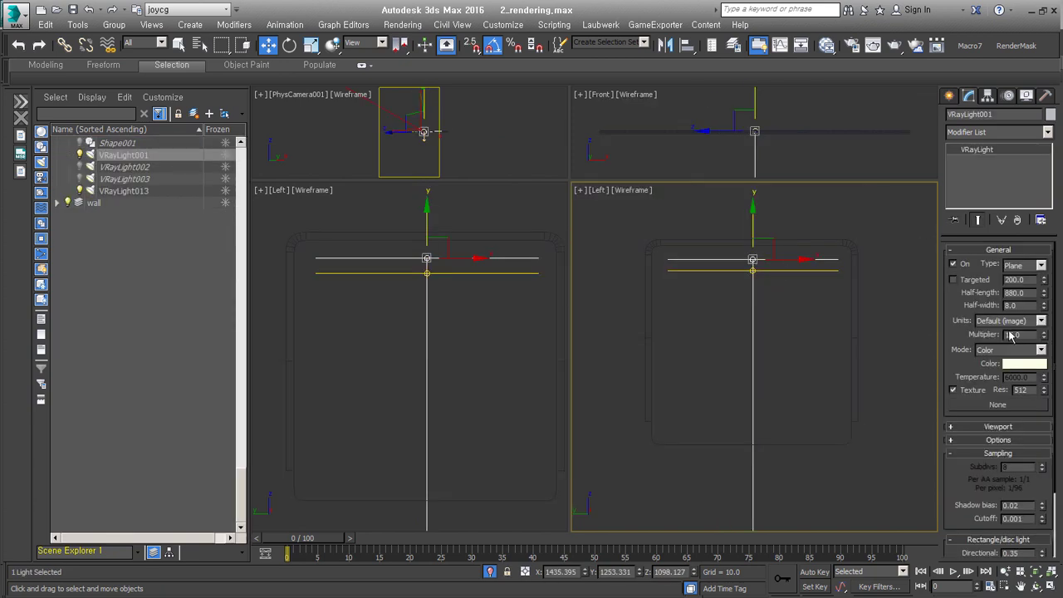
pyautogui.click(849, 441)
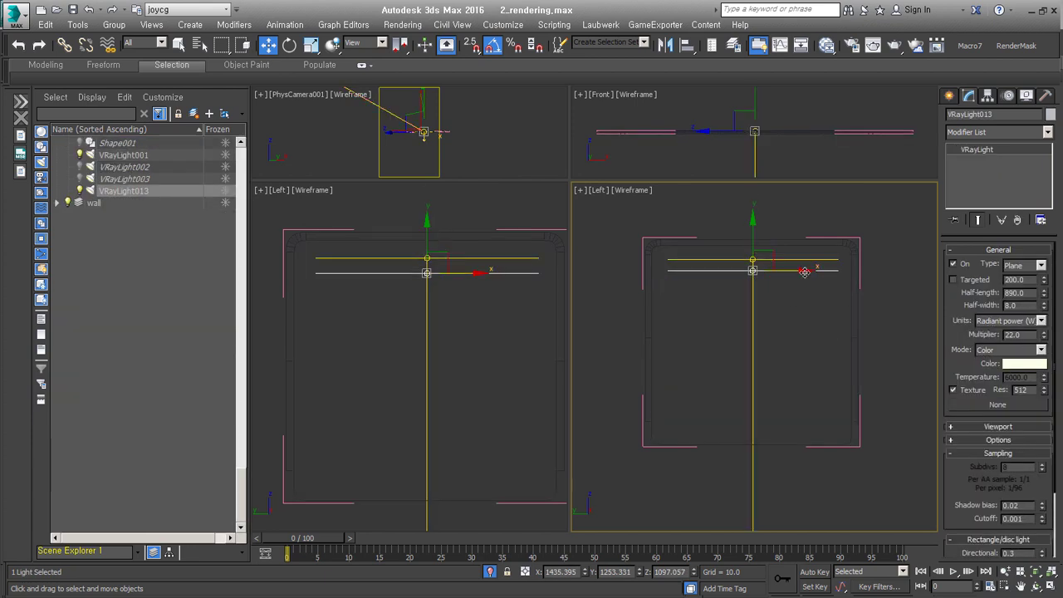
pyautogui.moveTo(959, 314); pyautogui.dragTo(960, 233)
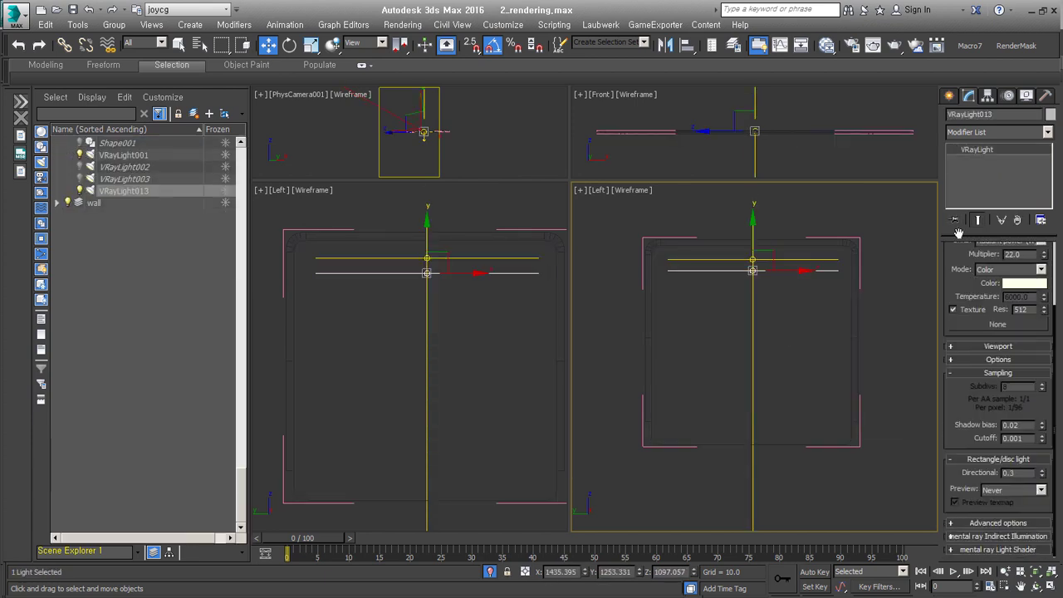
pyautogui.click(999, 360)
pyautogui.scroll(2, 1017, 536)
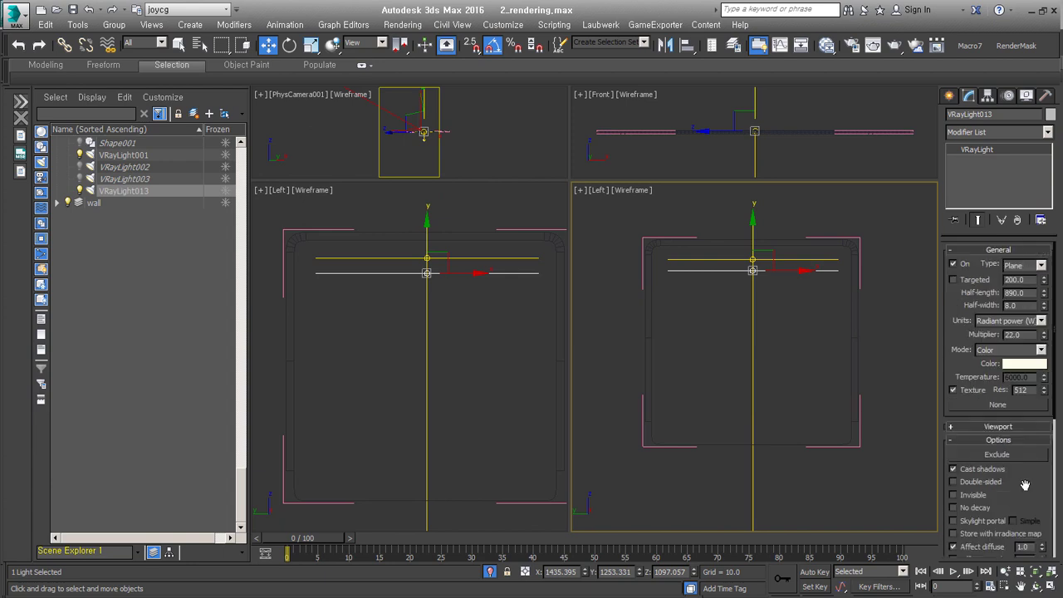
pyautogui.click(1039, 460)
pyautogui.click(727, 445)
pyautogui.click(817, 258)
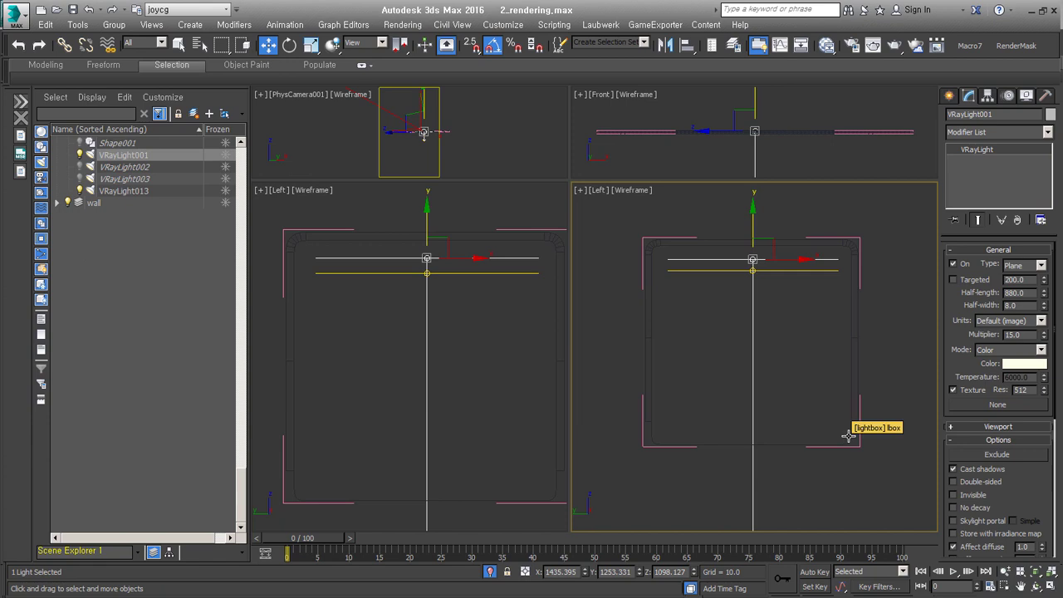
pyautogui.click(821, 437)
pyautogui.scroll(-5, 784, 345)
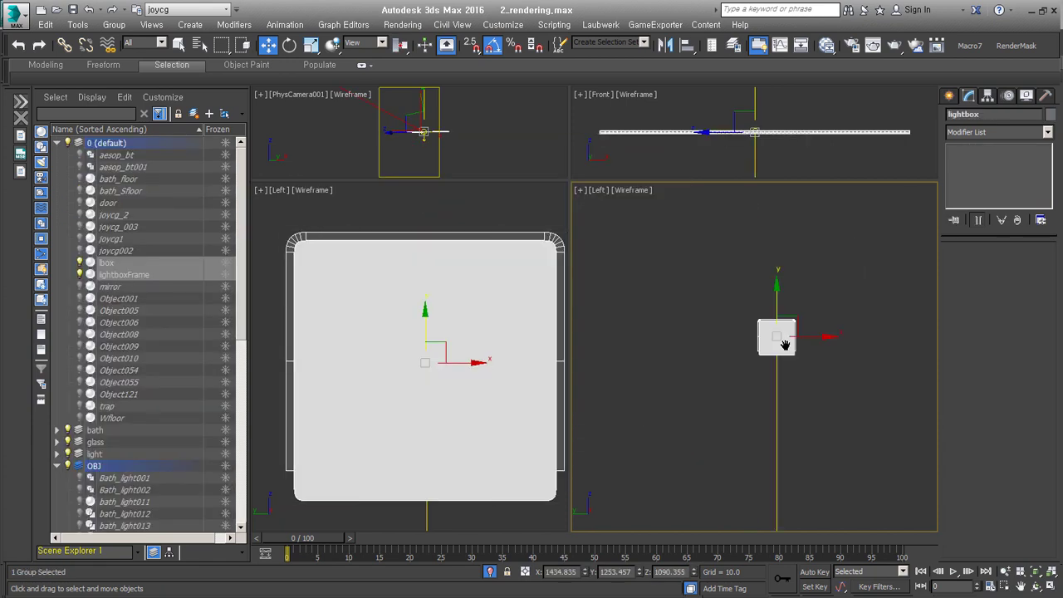
pyautogui.keyDown('alt'); pyautogui.moveTo(785, 345); pyautogui.dragTo(822, 349, button='middle'); pyautogui.keyUp('alt')
pyautogui.scroll(-4, 878, 380)
pyautogui.scroll(5, 772, 390)
pyautogui.click(759, 390)
pyautogui.moveTo(759, 361)
pyautogui.mouseDown(button='middle')
pyautogui.moveTo(795, 344)
pyautogui.moveTo(850, 356)
pyautogui.mouseUp(button='middle')
pyautogui.click(700, 332)
pyautogui.press('z')
# Zoom, pan and orbit in close on the shower valves
pyautogui.scroll(1, 745, 405)
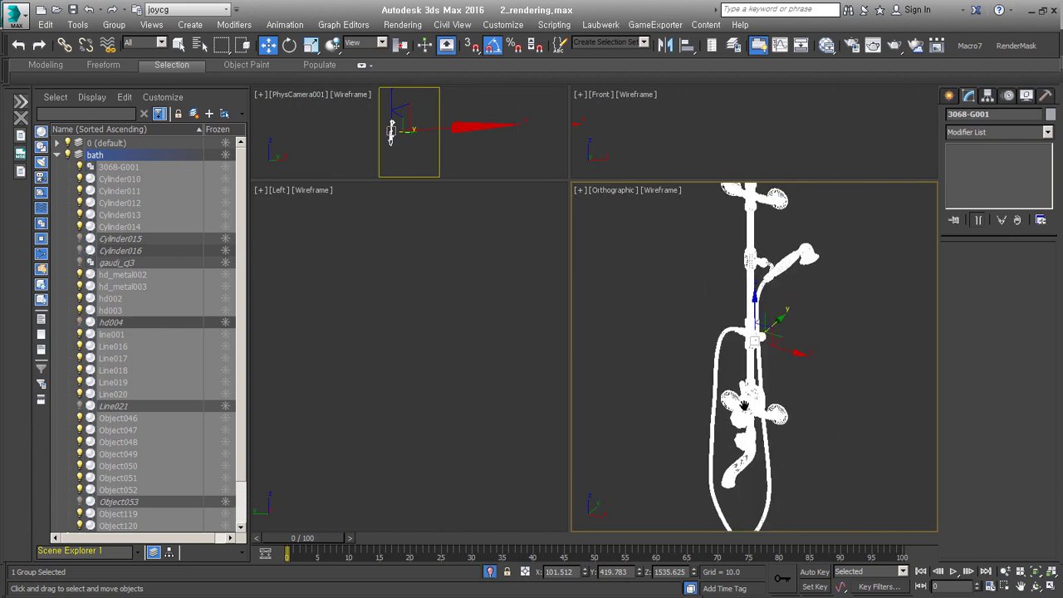
pyautogui.scroll(-2, 745, 405)
pyautogui.scroll(3, 757, 410)
pyautogui.scroll(3, 756, 410)
pyautogui.moveTo(756, 411)
pyautogui.mouseDown(button='middle')
pyautogui.moveTo(756, 465)
pyautogui.moveTo(745, 350)
pyautogui.mouseUp(button='middle')
pyautogui.scroll(-3, 756, 465)
pyautogui.scroll(4, 745, 350)
pyautogui.scroll(2, 756, 382)
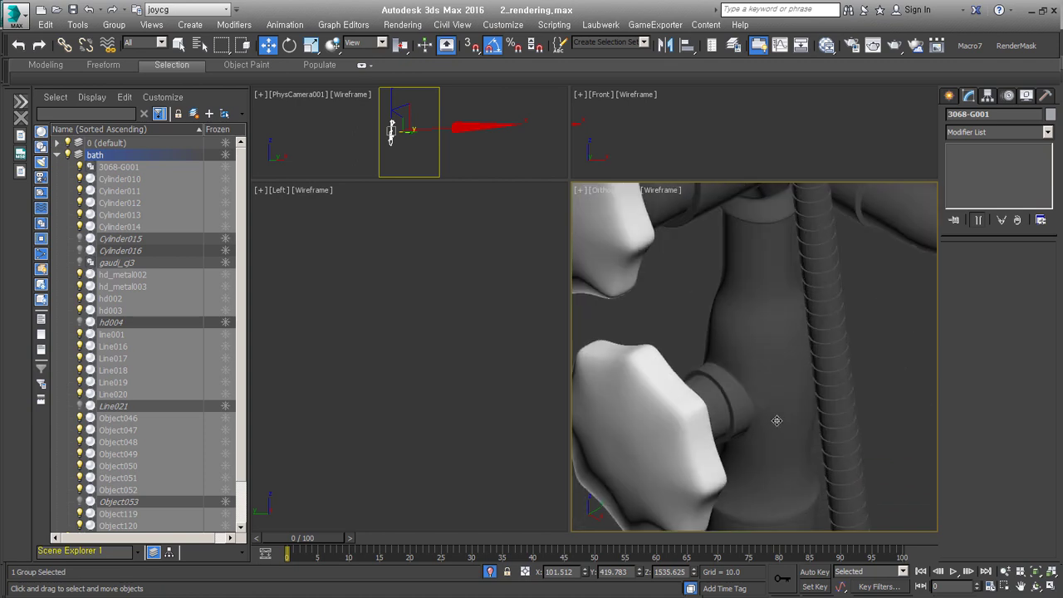
pyautogui.scroll(-5, 760, 415)
pyautogui.keyDown('alt'); pyautogui.moveTo(760, 415); pyautogui.dragTo(719, 418, button='middle'); pyautogui.keyUp('alt')
# Select shower group 3068-G001 and zoom onto the ribbed hose's U-shaped loop
pyautogui.click(775, 453)
pyautogui.click(775, 453)
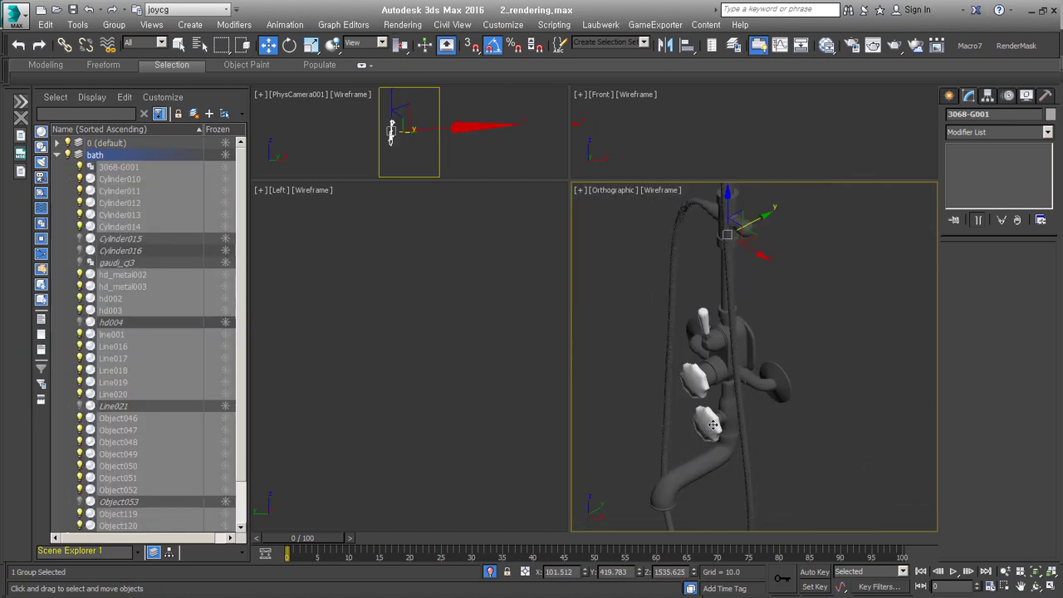
pyautogui.scroll(4, 725, 430)
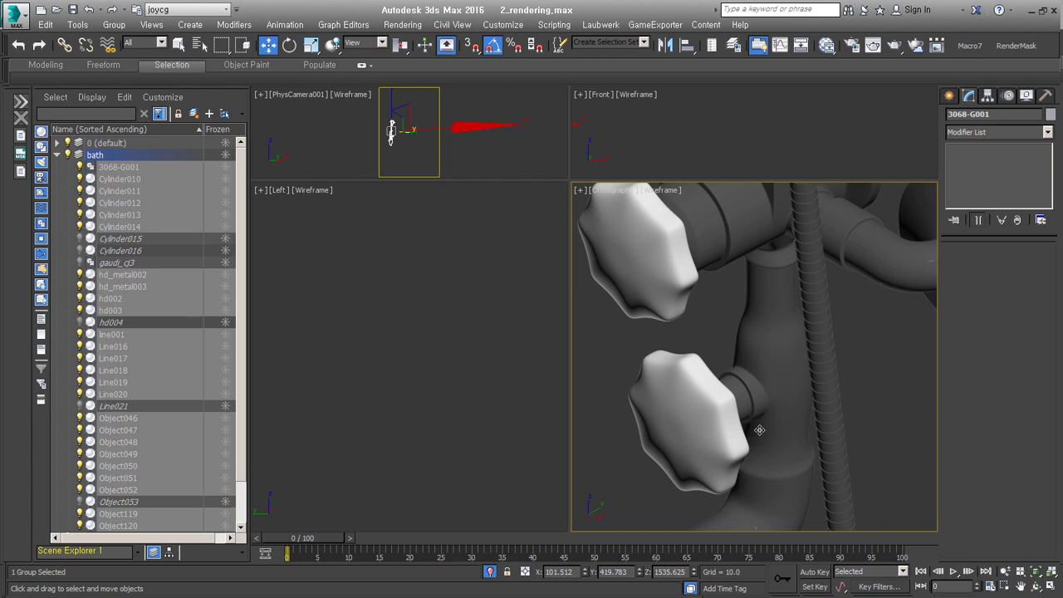
pyautogui.scroll(4, 769, 405)
pyautogui.keyDown('alt'); pyautogui.moveTo(767, 477); pyautogui.dragTo(649, 456, button='middle'); pyautogui.keyUp('alt')
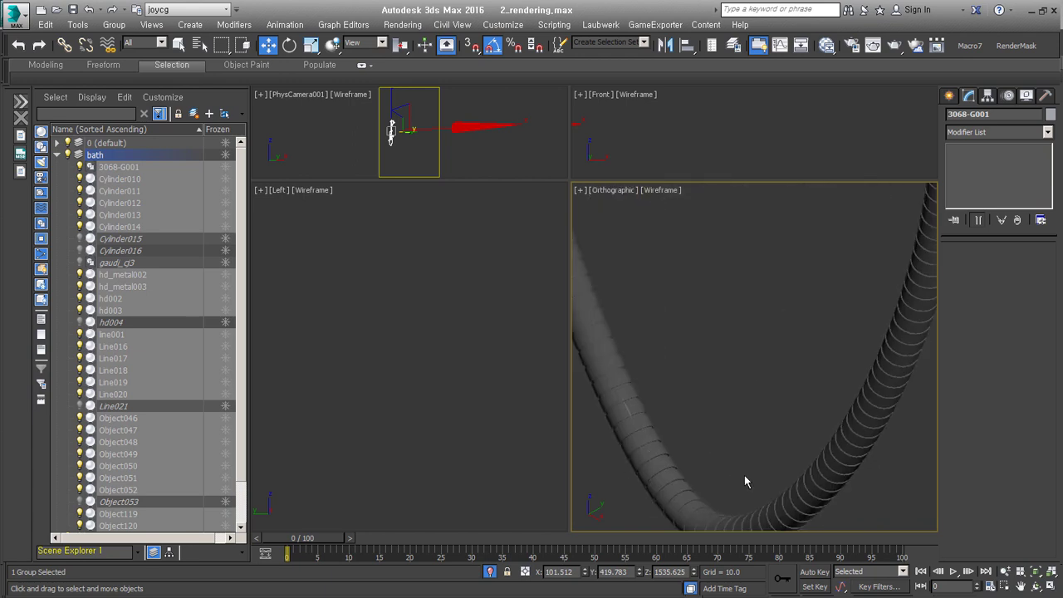
pyautogui.scroll(4, 687, 398)
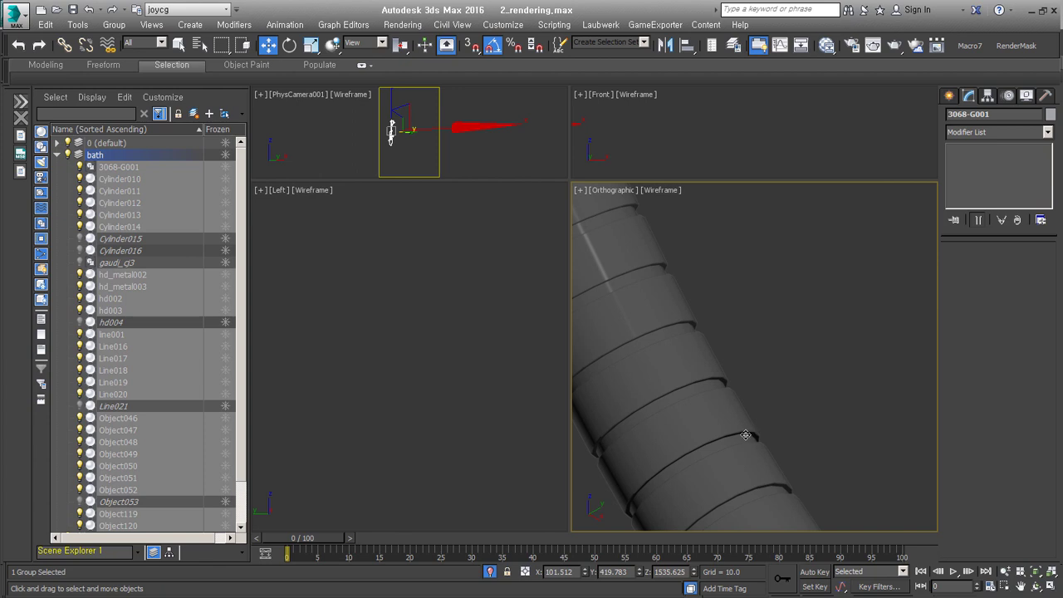
pyautogui.scroll(-5, 746, 435)
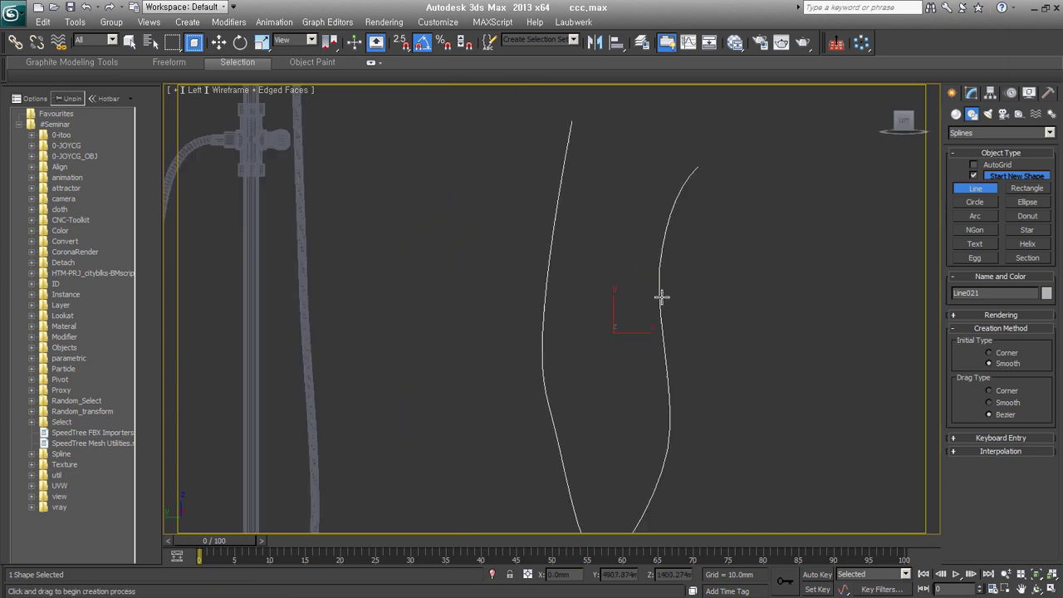
# Extrude the hose's ring edges and then its polygons to form raised bands
pyautogui.scroll(-3, 1034, 415)
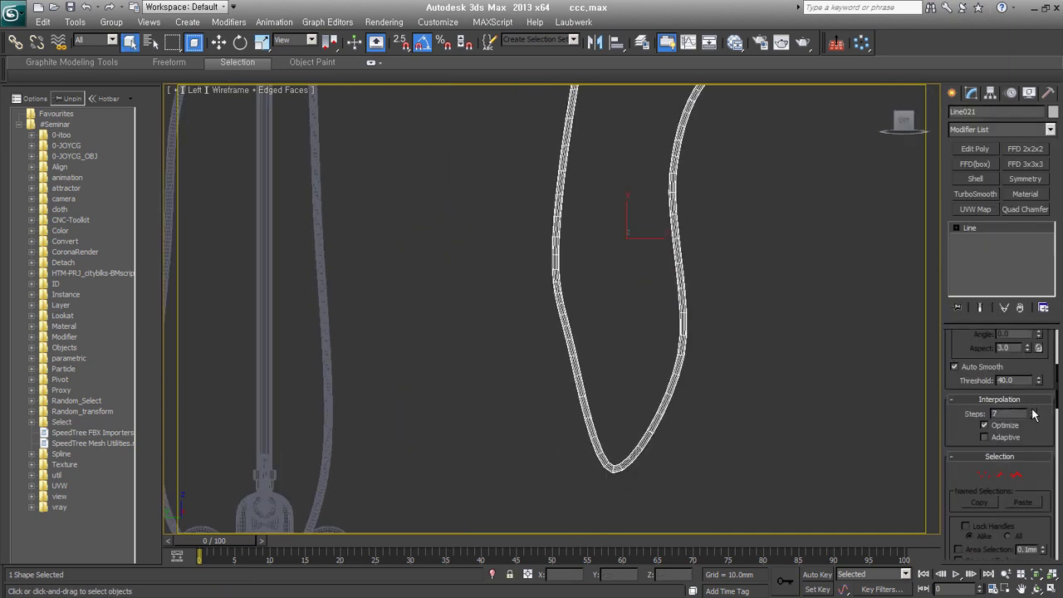
pyautogui.scroll(3, 702, 415)
pyautogui.rightClick(714, 356)
pyautogui.click(603, 430)
pyautogui.moveTo(568, 336); pyautogui.dragTo(568, 331)
pyautogui.hotkey('ctrl', '4')
pyautogui.rightClick(741, 336)
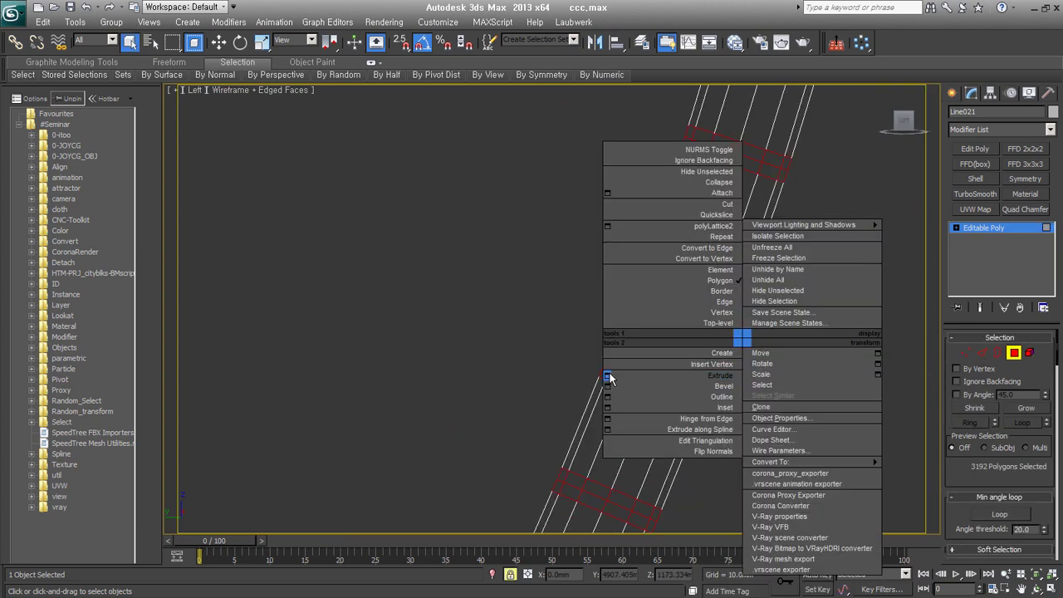
pyautogui.click(607, 373)
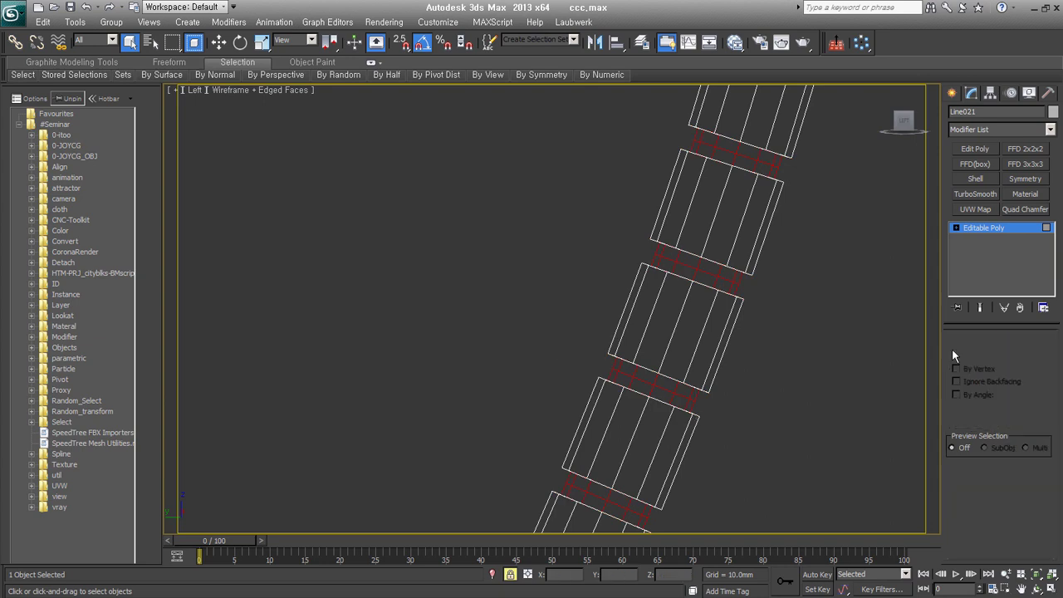
# Draw a curved Line spline beside the shower and orbit around it
pyautogui.click(971, 114)
pyautogui.click(976, 189)
pyautogui.click(482, 174)
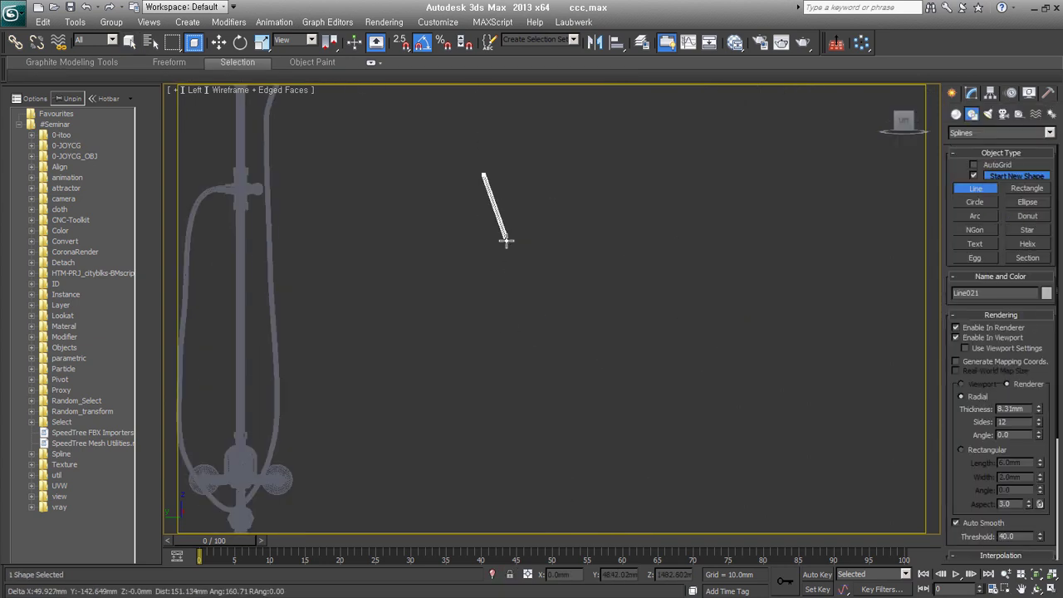
pyautogui.rightClick(524, 365)
pyautogui.rightClick(617, 408)
pyautogui.keyDown('alt'); pyautogui.moveTo(617, 408); pyautogui.dragTo(612, 385, button='middle'); pyautogui.keyUp('alt')
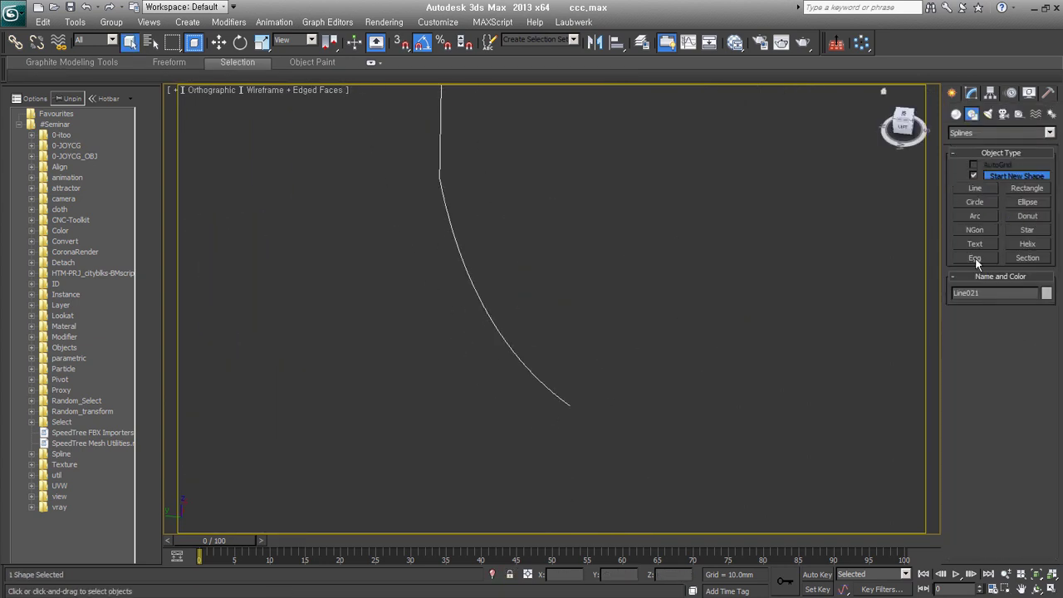
# Create a helix and give it an Extrude modifier
pyautogui.click(1027, 243)
pyautogui.click(566, 414)
pyautogui.scroll(-3, 1001, 373)
pyautogui.scroll(-1, 1014, 483)
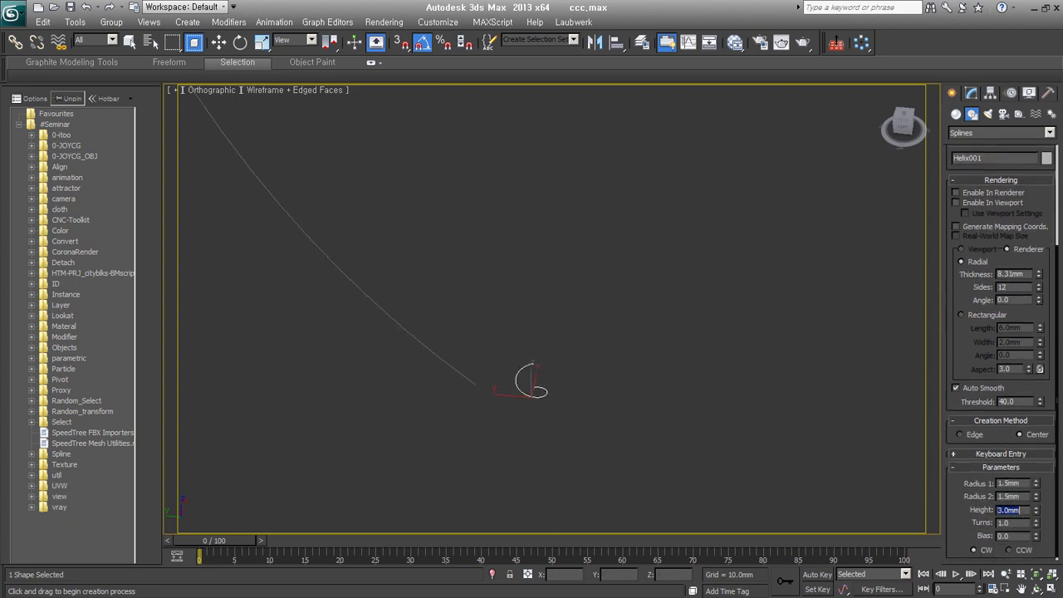
pyautogui.press('e')
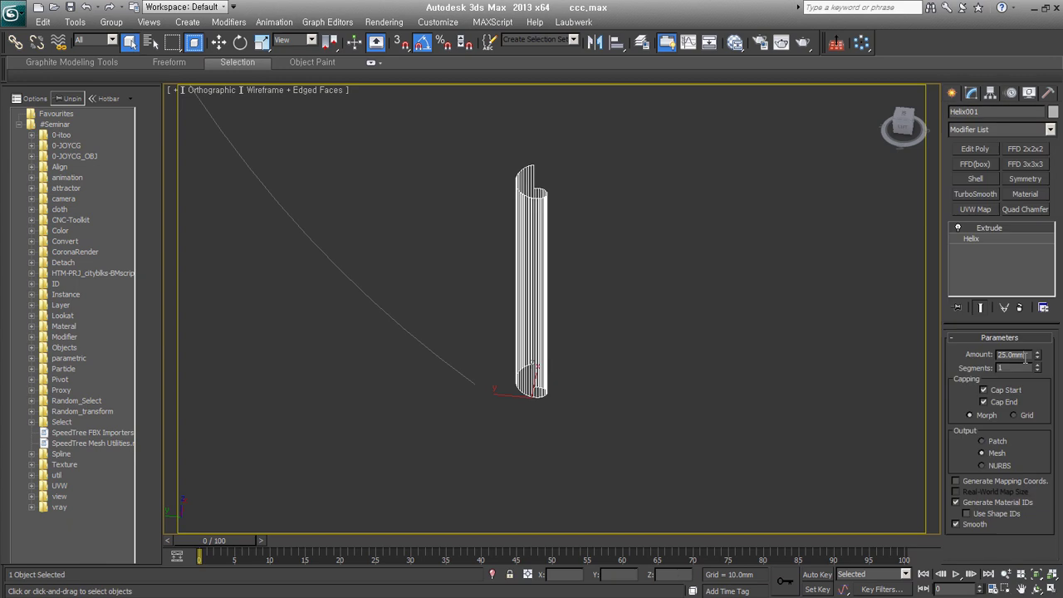
pyautogui.keyDown('alt'); pyautogui.moveTo(568, 383); pyautogui.dragTo(542, 330, button='middle'); pyautogui.keyUp('alt')
pyautogui.keyDown('alt'); pyautogui.moveTo(539, 260); pyautogui.dragTo(582, 436, button='middle'); pyautogui.keyUp('alt')
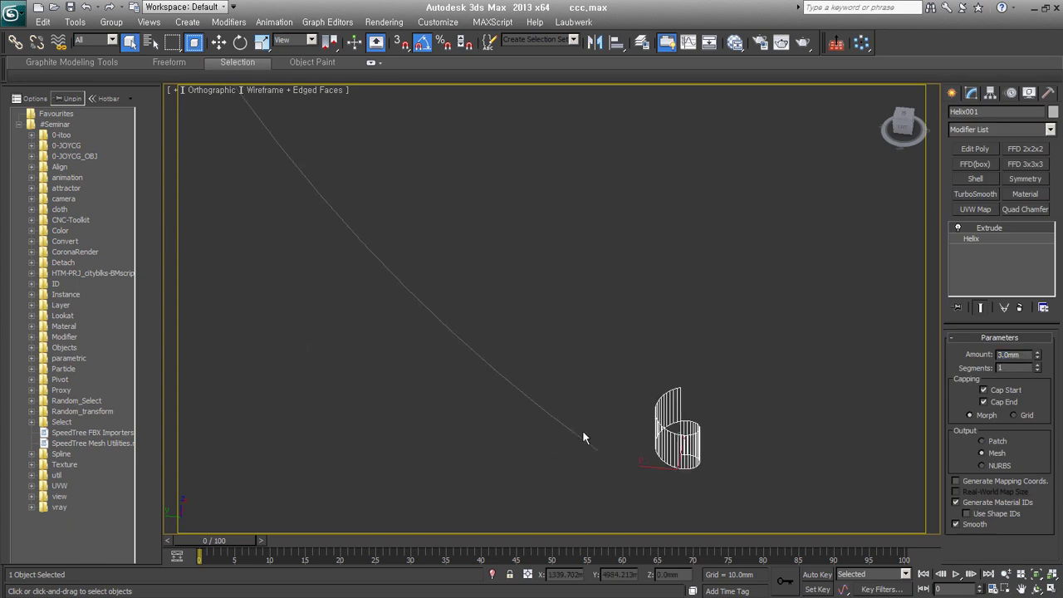
# Add a Path Deform binding that bends the helix along Line021
pyautogui.click(1001, 129)
pyautogui.scroll(5, 1005, 249)
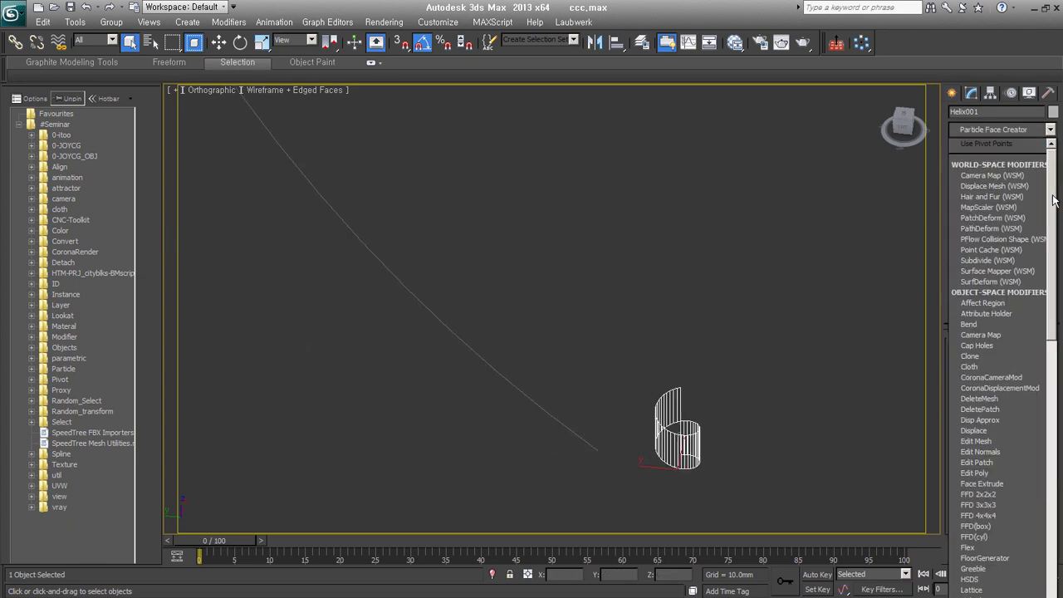
pyautogui.click(1009, 226)
pyautogui.click(552, 427)
pyautogui.keyDown('alt'); pyautogui.moveTo(594, 152); pyautogui.dragTo(549, 238, button='middle'); pyautogui.keyUp('alt')
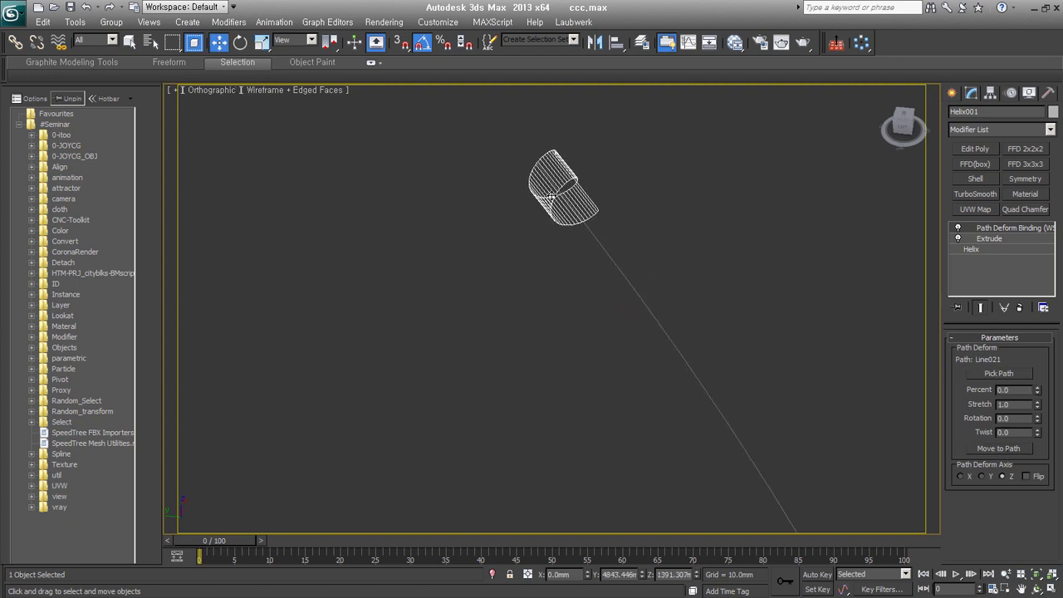
# Add a Clone modifier and raise the Nº of Clones to 154
pyautogui.click(1001, 128)
pyautogui.scroll(-5, 1005, 332)
pyautogui.scroll(-3, 1009, 415)
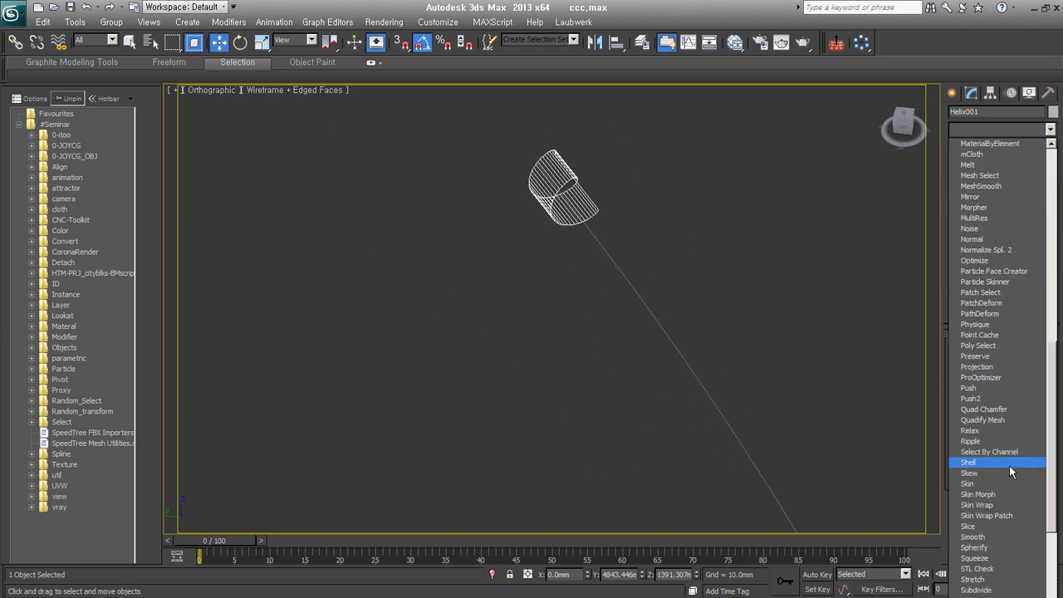
pyautogui.click(1009, 466)
pyautogui.keyDown('alt'); pyautogui.moveTo(710, 381); pyautogui.dragTo(525, 224, button='middle'); pyautogui.keyUp('alt')
pyautogui.moveTo(1046, 385); pyautogui.dragTo(536, 257)
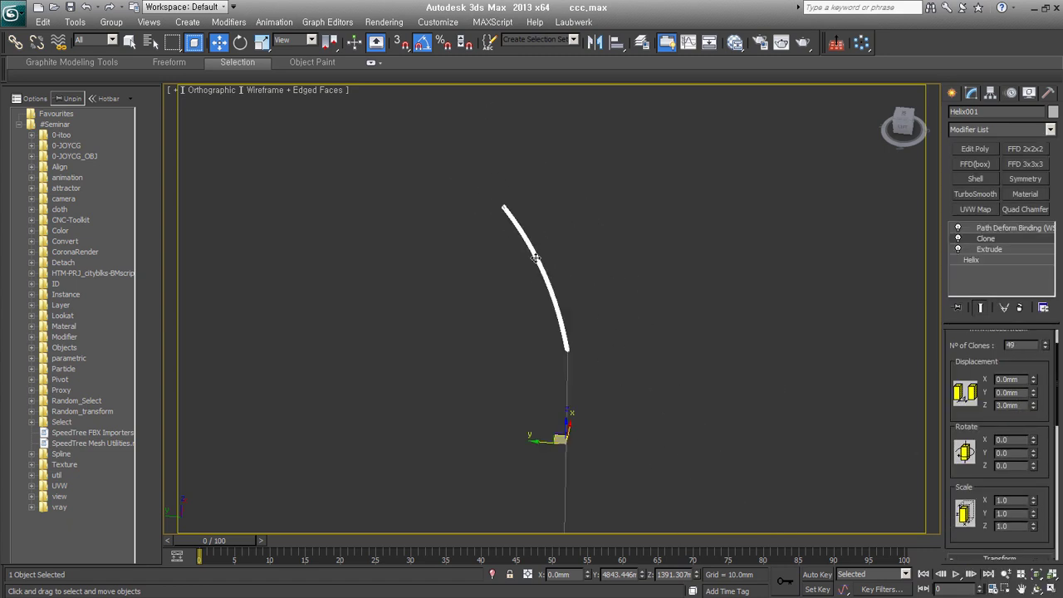
pyautogui.scroll(6, 581, 399)
pyautogui.scroll(-3, 581, 399)
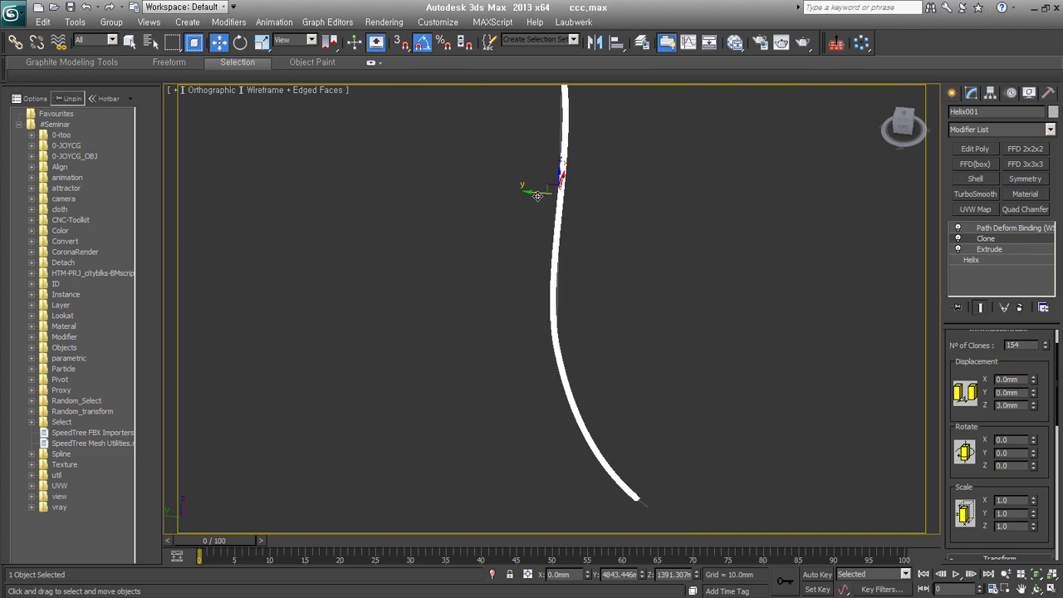
# Collapse the helix's modifier stack to an Editable Poly
pyautogui.rightClick(552, 202)
pyautogui.click(735, 339)
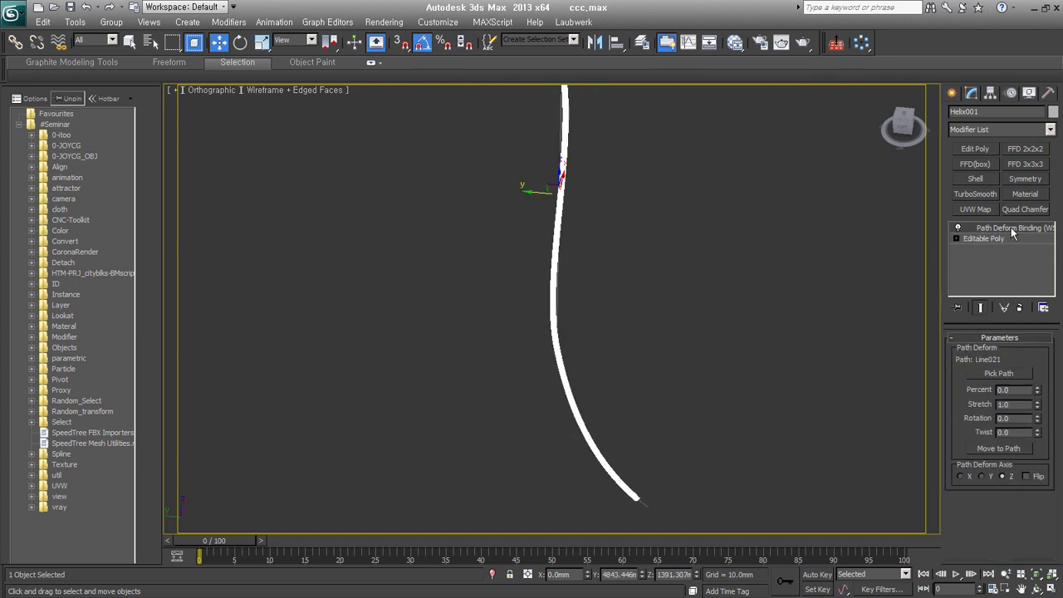
pyautogui.click(954, 94)
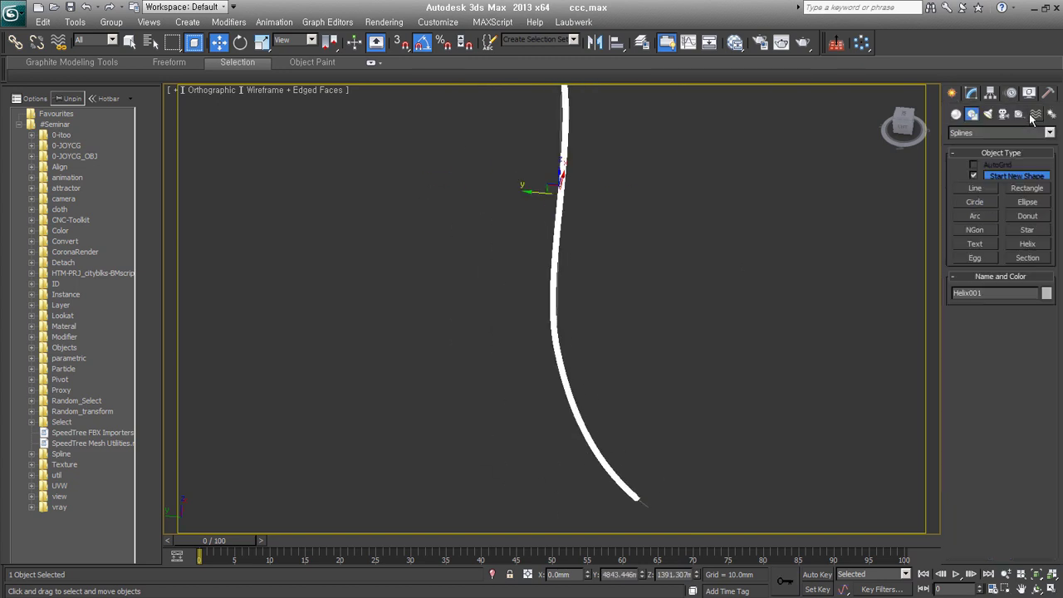
pyautogui.click(971, 92)
pyautogui.rightClick(887, 49)
# Take a Single Mesh snapshot of the chain, creating Helix002
pyautogui.click(862, 46)
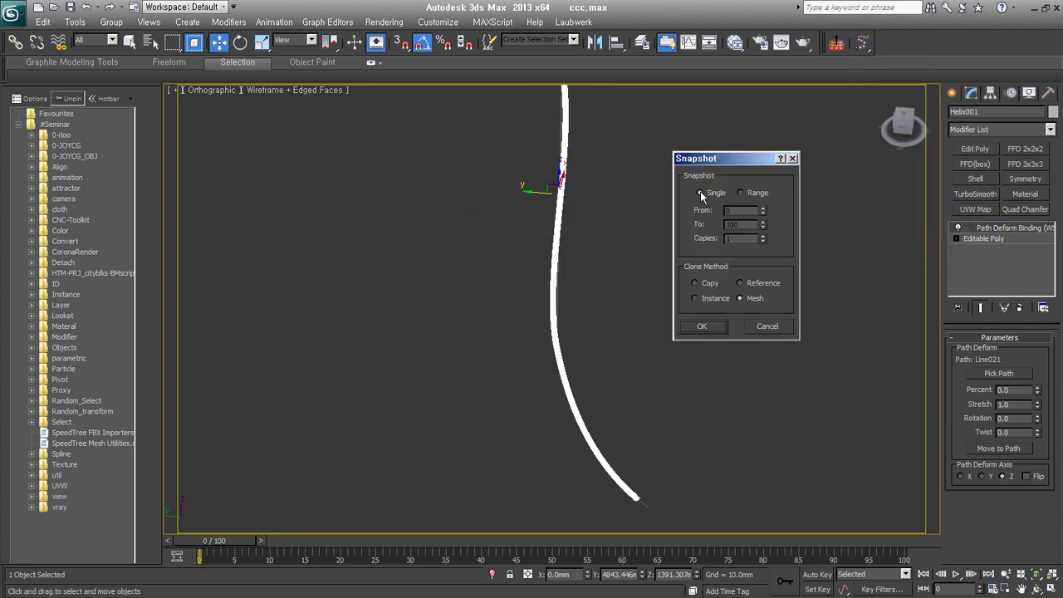
pyautogui.click(701, 326)
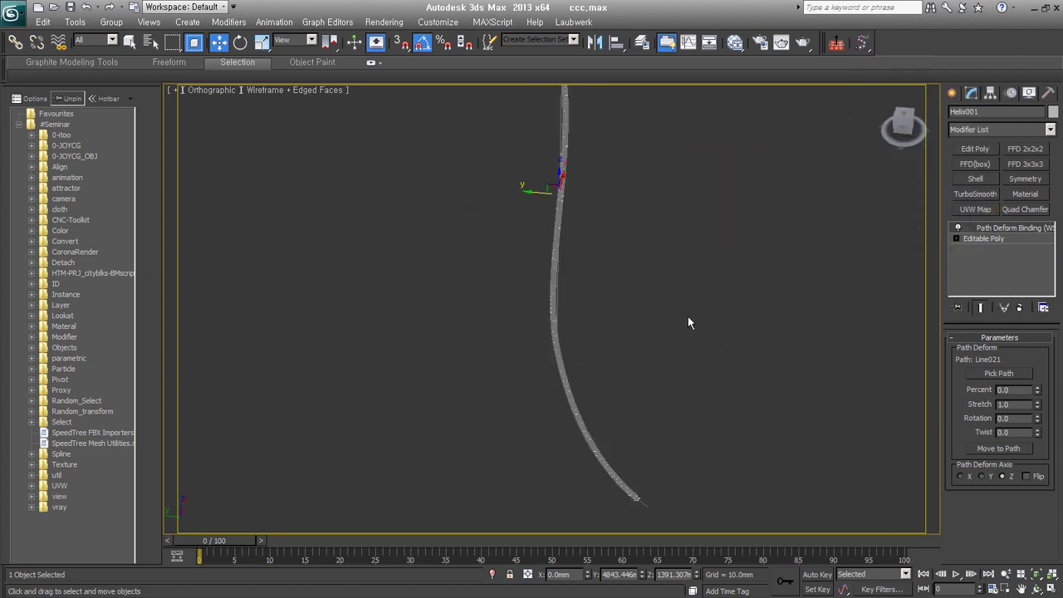
pyautogui.scroll(5, 660, 488)
pyautogui.scroll(5, 660, 489)
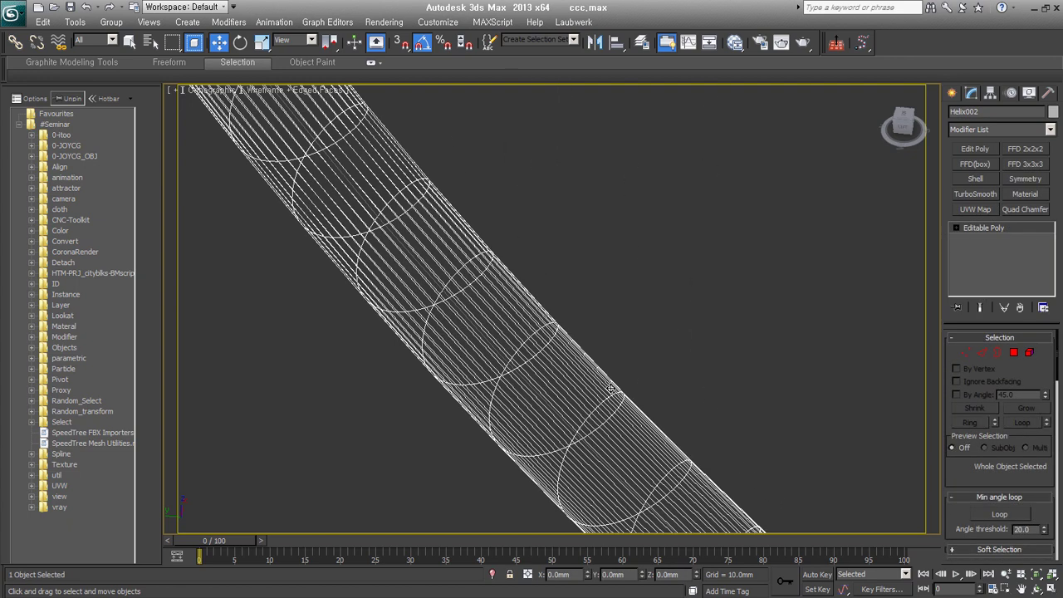
# Inspect Helix002's vertices, then select all its polygons with the tube shaded
pyautogui.click(973, 357)
pyautogui.moveTo(586, 274)
pyautogui.mouseDown(button='middle')
pyautogui.moveTo(656, 289)
pyautogui.moveTo(689, 394)
pyautogui.mouseUp(button='middle')
pyautogui.press('1')
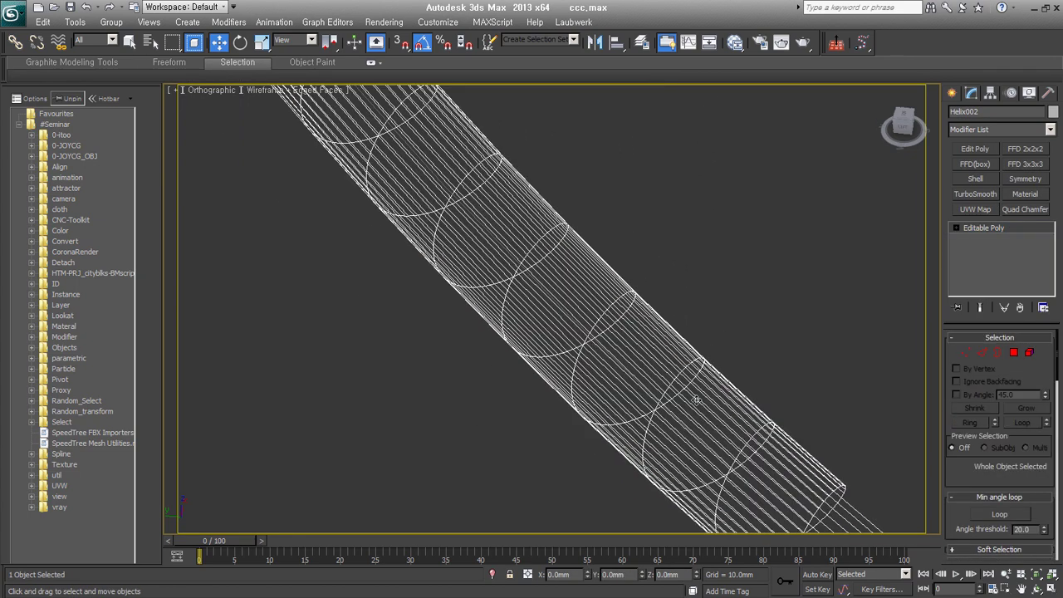
pyautogui.press('w')
pyautogui.press('4')
pyautogui.hotkey('ctrl', 'a')
pyautogui.press('F3')
# Open the Extrude settings for the tube's polygons, then leave polygon editing
pyautogui.rightClick(716, 398)
pyautogui.click(698, 399)
pyautogui.scroll(-2, 564, 321)
pyautogui.press('4')
pyautogui.scroll(-3, 732, 436)
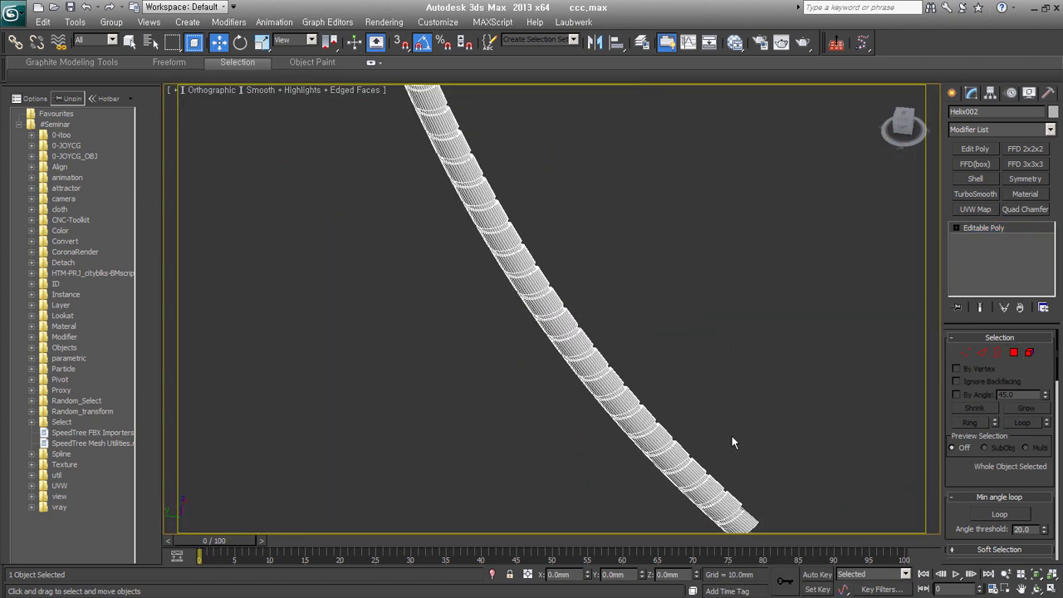
pyautogui.scroll(-2, 664, 420)
pyautogui.scroll(-5, 600, 377)
pyautogui.click(505, 178)
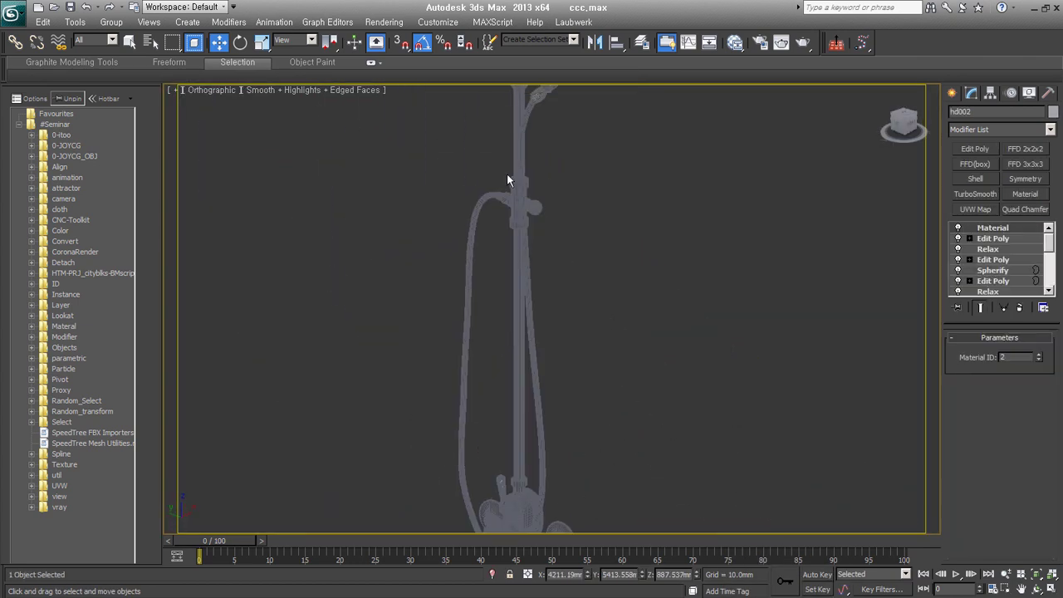
pyautogui.press('z')
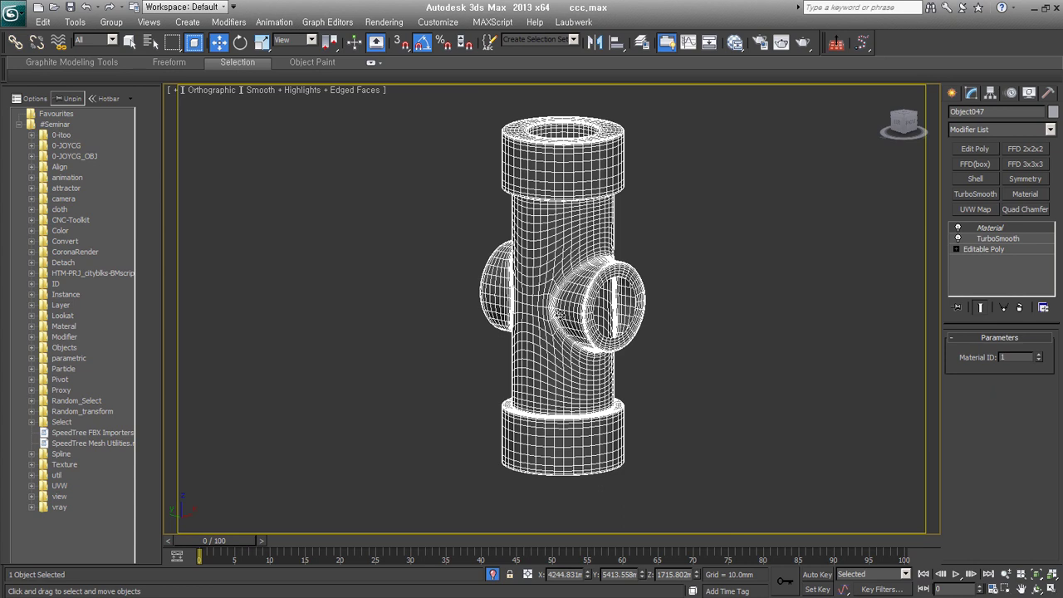
pyautogui.press('F3')
pyautogui.press('t')
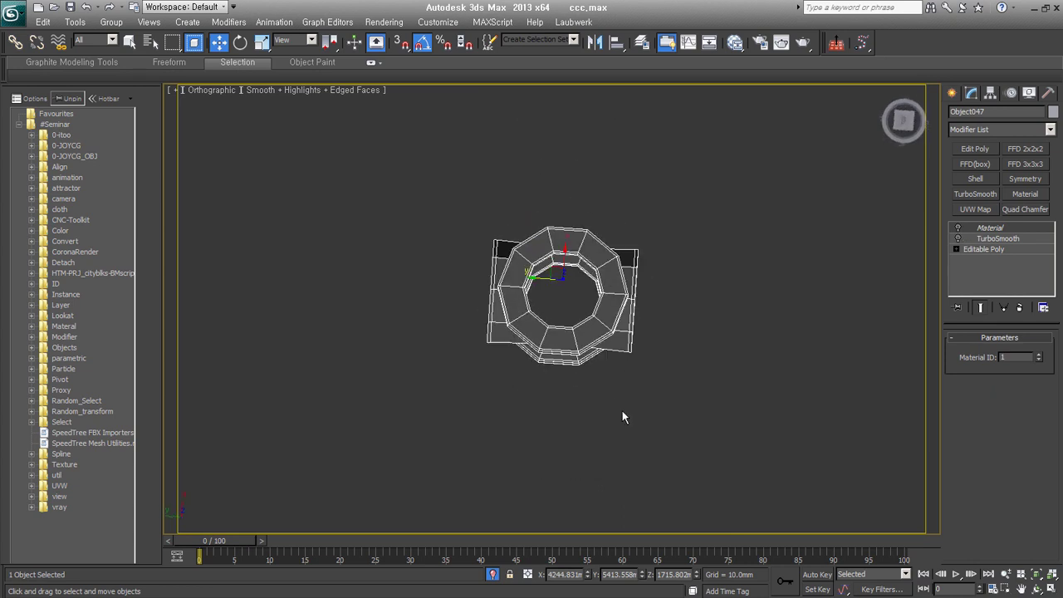
pyautogui.moveTo(505, 211)
pyautogui.keyDown('alt'); pyautogui.mouseDown(button='middle')
pyautogui.moveTo(643, 320)
pyautogui.moveTo(655, 287)
pyautogui.mouseUp(button='middle'); pyautogui.keyUp('alt')
pyautogui.press('t')
pyautogui.moveTo(750, 275)
pyautogui.keyDown('alt'); pyautogui.mouseDown(button='middle')
pyautogui.moveTo(582, 361)
pyautogui.moveTo(696, 343)
pyautogui.moveTo(612, 323)
pyautogui.moveTo(594, 343)
pyautogui.moveTo(728, 380)
pyautogui.moveTo(797, 357)
pyautogui.mouseUp(button='middle'); pyautogui.keyUp('alt')
pyautogui.keyDown('alt'); pyautogui.moveTo(654, 319); pyautogui.dragTo(672, 322, button='middle'); pyautogui.keyUp('alt')
pyautogui.scroll(-3, 673, 322)
pyautogui.click(493, 578)
pyautogui.scroll(5, 593, 230)
pyautogui.click(686, 280)
pyautogui.click(490, 413)
pyautogui.click(747, 282)
pyautogui.scroll(5, 818, 331)
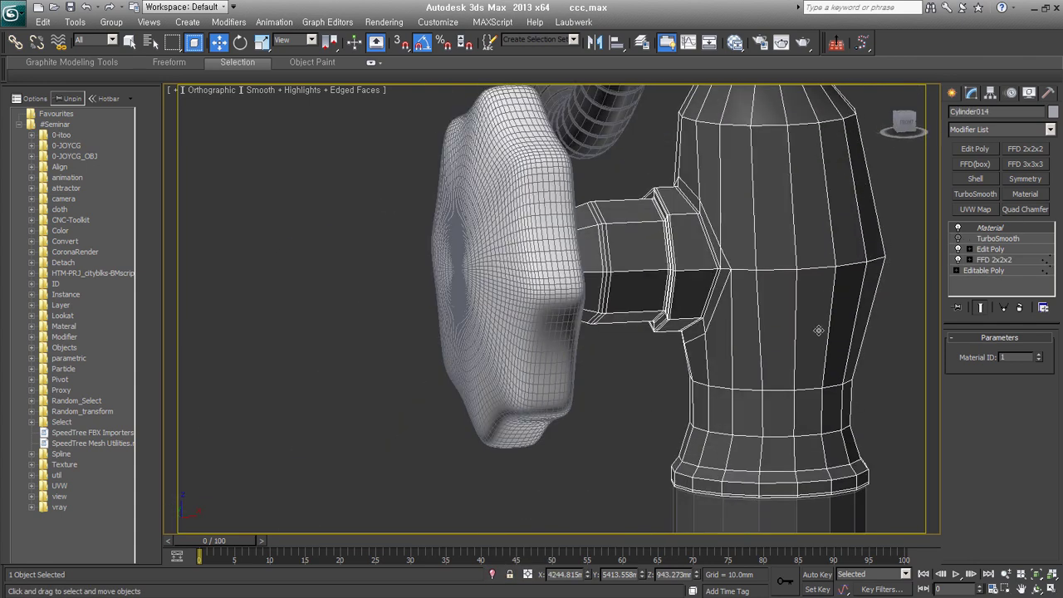
pyautogui.moveTo(819, 331)
pyautogui.keyDown('alt'); pyautogui.mouseDown(button='middle')
pyautogui.moveTo(691, 318)
pyautogui.moveTo(534, 214)
pyautogui.mouseUp(button='middle'); pyautogui.keyUp('alt')
pyautogui.scroll(-4, 691, 318)
pyautogui.click(534, 213)
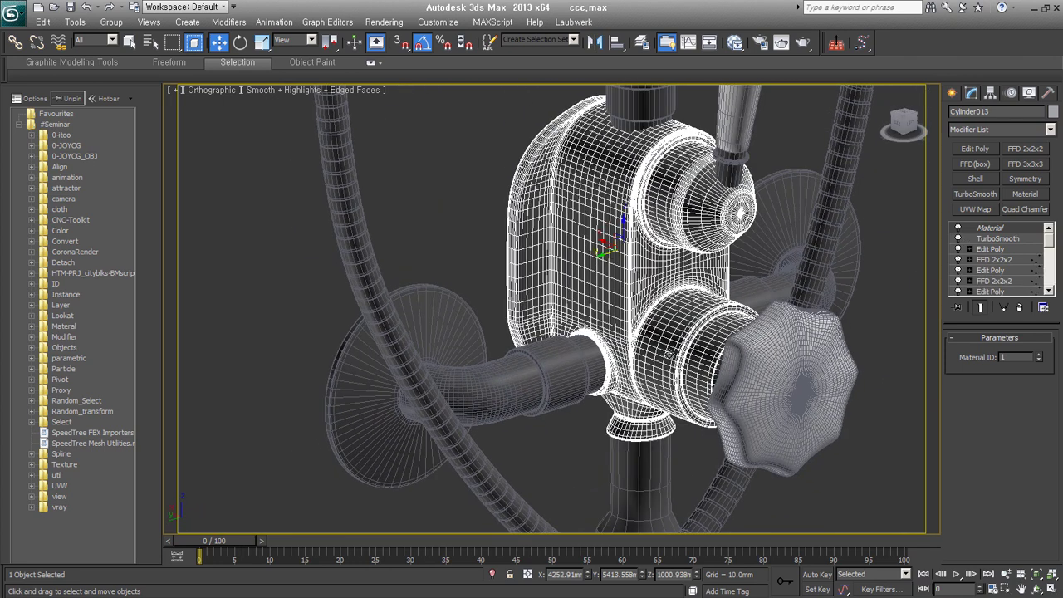
pyautogui.keyDown('alt'); pyautogui.moveTo(669, 353); pyautogui.dragTo(878, 296, button='middle'); pyautogui.keyUp('alt')
pyautogui.moveTo(985, 301); pyautogui.dragTo(985, 378)
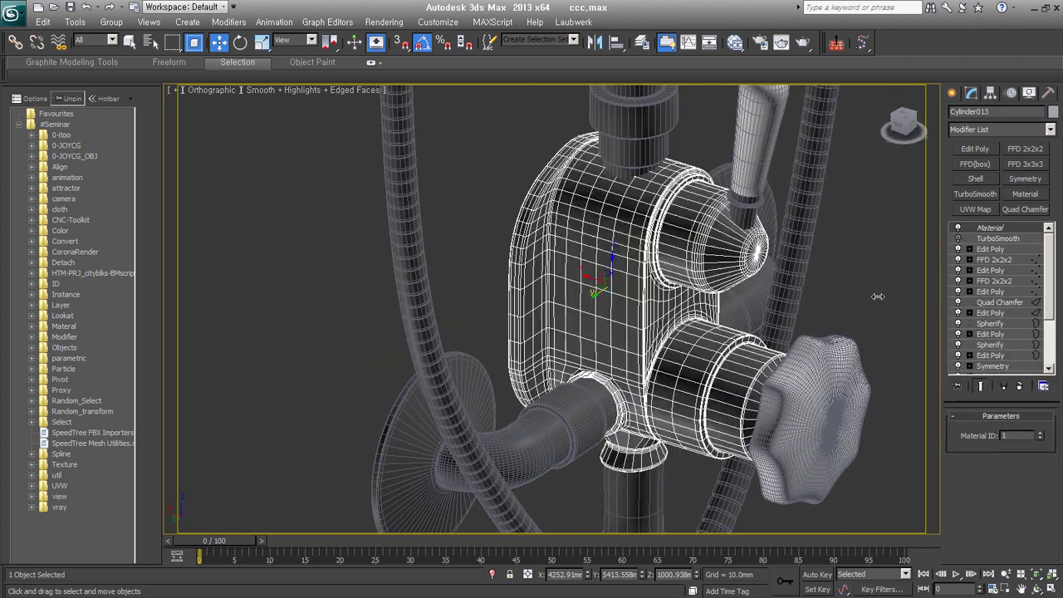
pyautogui.keyDown('alt'); pyautogui.moveTo(877, 297); pyautogui.dragTo(921, 307, button='middle'); pyautogui.keyUp('alt')
pyautogui.scroll(-3, 988, 332)
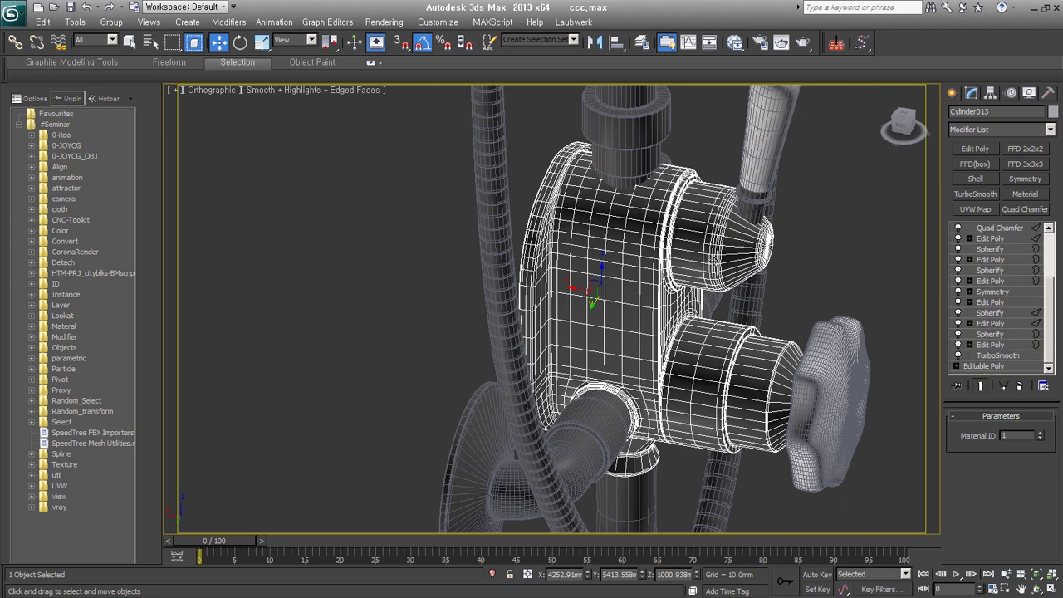
pyautogui.moveTo(735, 297)
pyautogui.keyDown('alt'); pyautogui.mouseDown(button='middle')
pyautogui.moveTo(722, 329)
pyautogui.moveTo(753, 333)
pyautogui.moveTo(642, 384)
pyautogui.mouseUp(button='middle'); pyautogui.keyUp('alt')
pyautogui.press('F4')
pyautogui.scroll(-5, 753, 333)
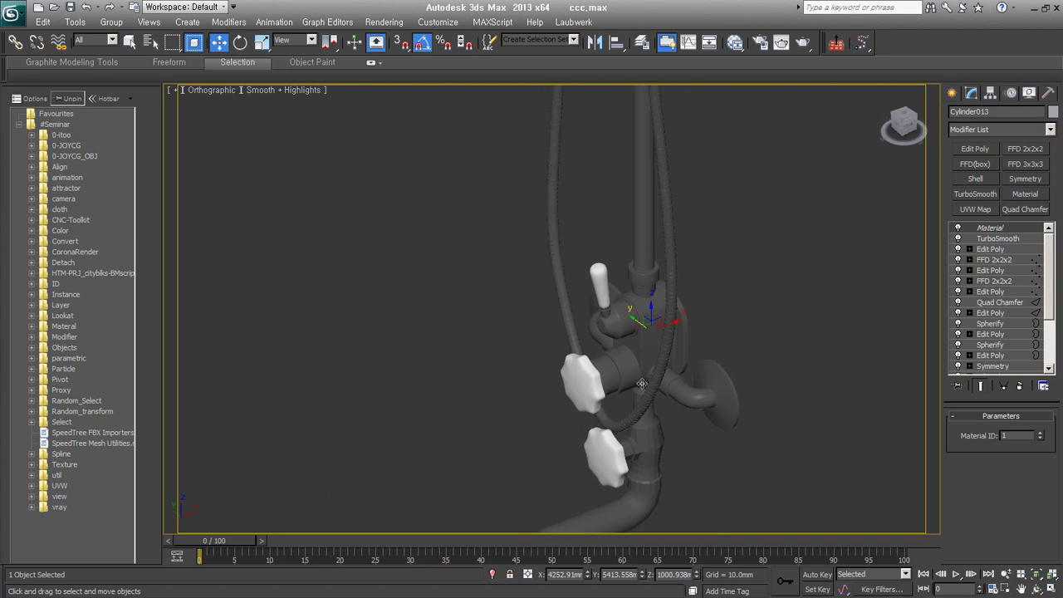
pyautogui.click(648, 418)
pyautogui.press('z')
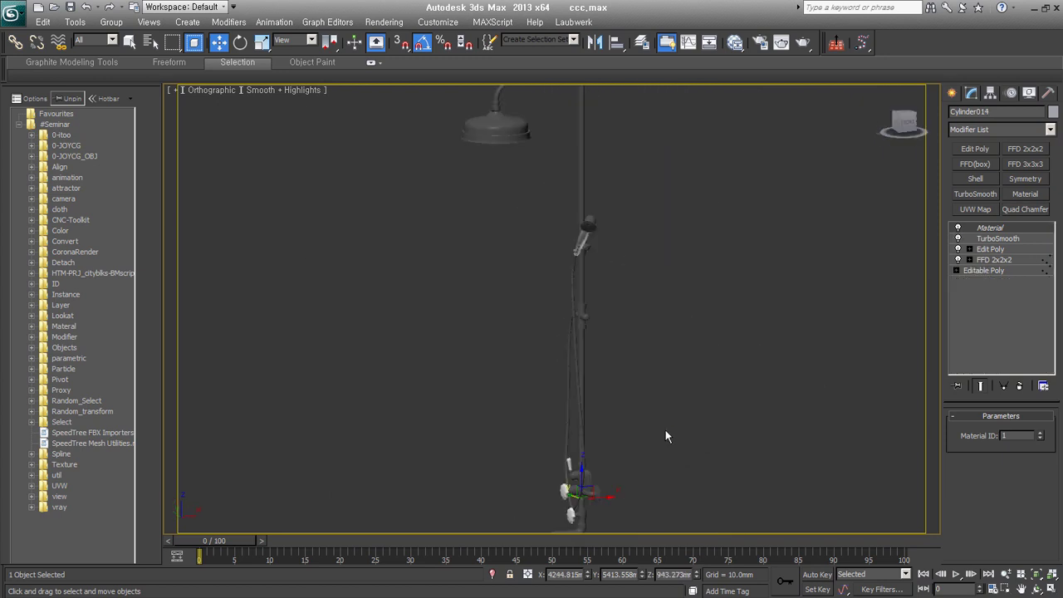
pyautogui.scroll(5, 664, 249)
pyautogui.scroll(5, 660, 242)
pyautogui.scroll(5, 664, 249)
pyautogui.click(691, 292)
pyautogui.scroll(-5, 691, 293)
pyautogui.scroll(5, 698, 299)
pyautogui.moveTo(698, 299)
pyautogui.keyDown('alt'); pyautogui.mouseDown(button='middle')
pyautogui.moveTo(723, 311)
pyautogui.moveTo(665, 324)
pyautogui.mouseUp(button='middle'); pyautogui.keyUp('alt')
pyautogui.scroll(3, 733, 314)
pyautogui.scroll(-5, 665, 324)
pyautogui.scroll(-5, 626, 332)
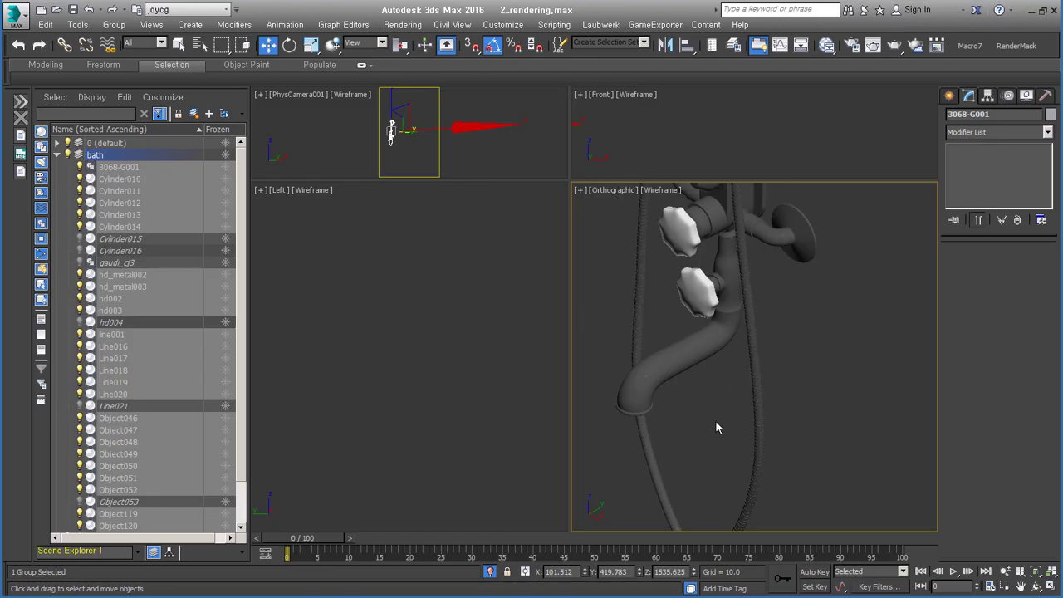
# Exit isolation to show the whole bathroom and select the gaudi_cj3 group
pyautogui.keyDown('alt'); pyautogui.moveTo(715, 420); pyautogui.dragTo(689, 349, button='middle'); pyautogui.keyUp('alt')
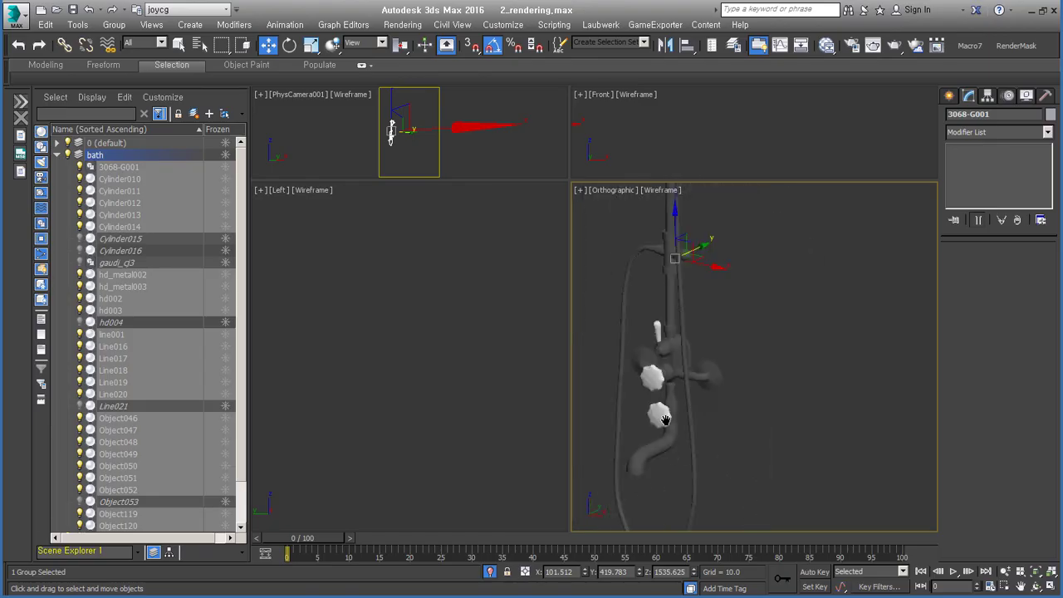
pyautogui.hotkey('alt', 'q')
pyautogui.scroll(5, 689, 341)
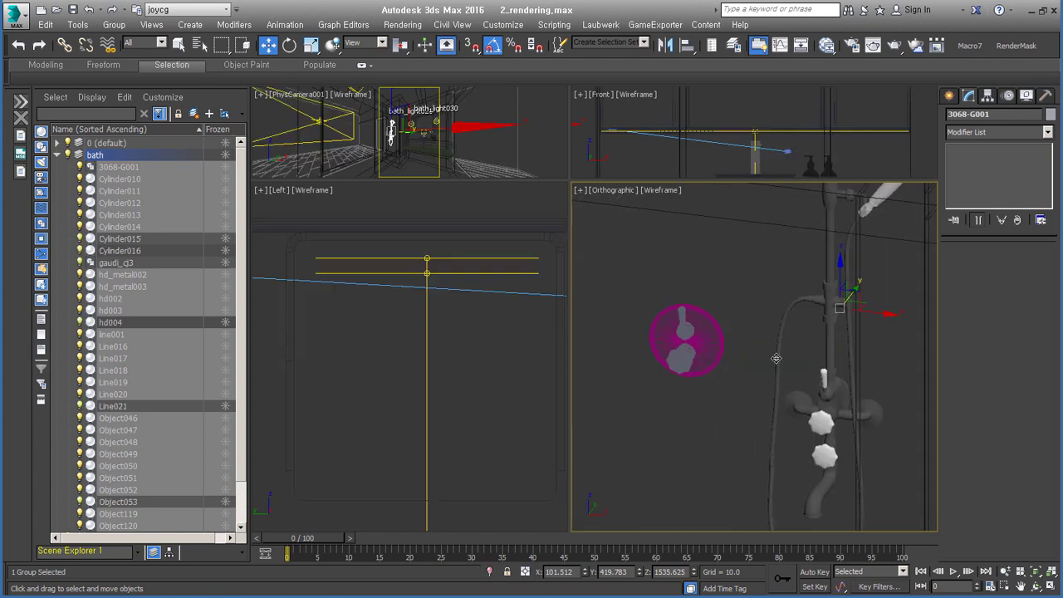
pyautogui.click(695, 353)
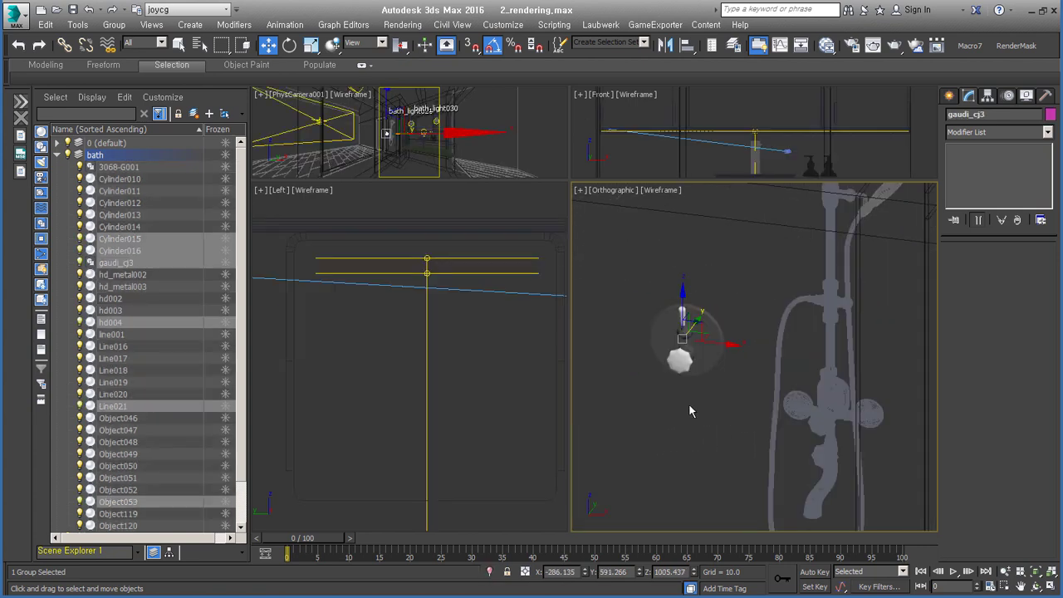
pyautogui.scroll(-5, 689, 411)
pyautogui.scroll(3, 688, 390)
# Select the floor Wfloor, wall Object117, the door and the trap object in turn
pyautogui.click(692, 368)
pyautogui.moveTo(693, 368)
pyautogui.keyDown('alt'); pyautogui.mouseDown(button='middle')
pyautogui.moveTo(682, 371)
pyautogui.moveTo(735, 358)
pyautogui.mouseUp(button='middle'); pyautogui.keyUp('alt')
pyautogui.click(683, 371)
pyautogui.scroll(-3, 682, 371)
pyautogui.click(715, 412)
pyautogui.keyDown('alt'); pyautogui.moveTo(715, 413); pyautogui.dragTo(731, 417, button='middle'); pyautogui.keyUp('alt')
pyautogui.scroll(3, 735, 413)
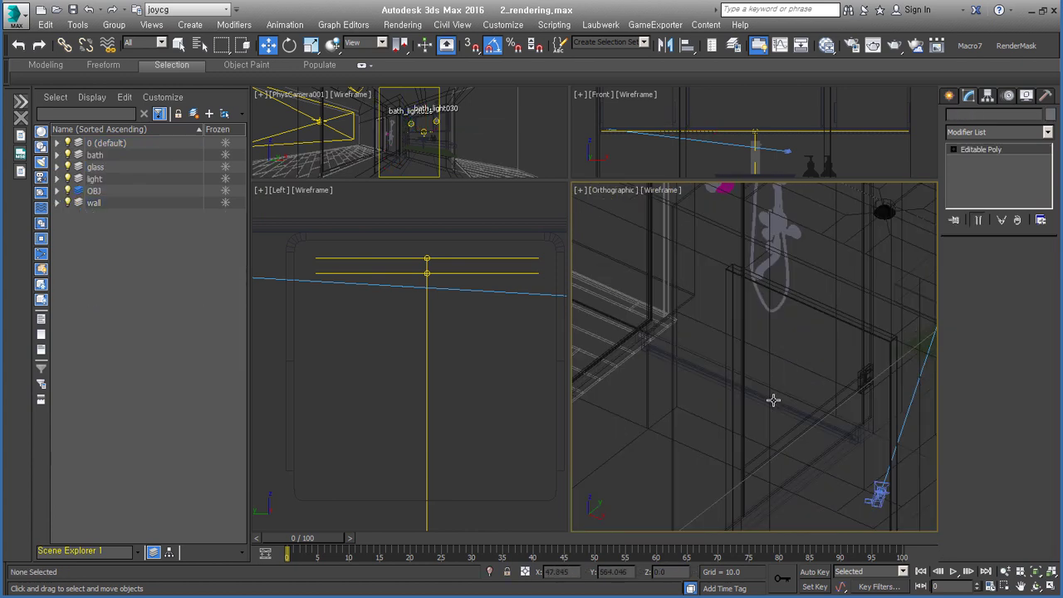
pyautogui.click(671, 399)
# Isolate the trap object, then open the wall's material in the Slate Material Editor
pyautogui.hotkey('alt', 'q')
pyautogui.moveTo(763, 428); pyautogui.dragTo(775, 393)
pyautogui.scroll(-3, 736, 438)
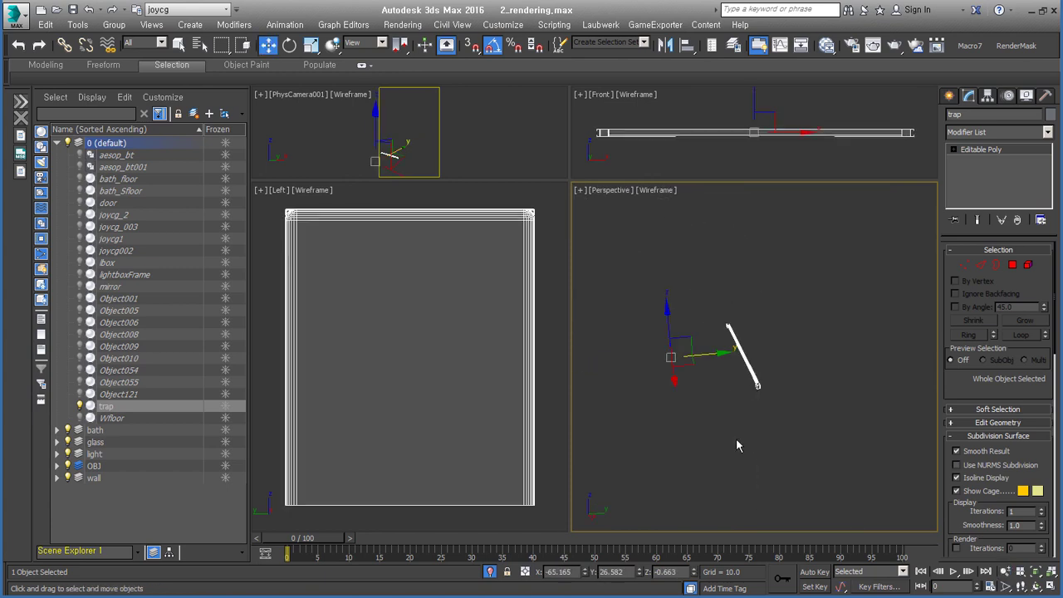
pyautogui.hotkey('alt', 'q')
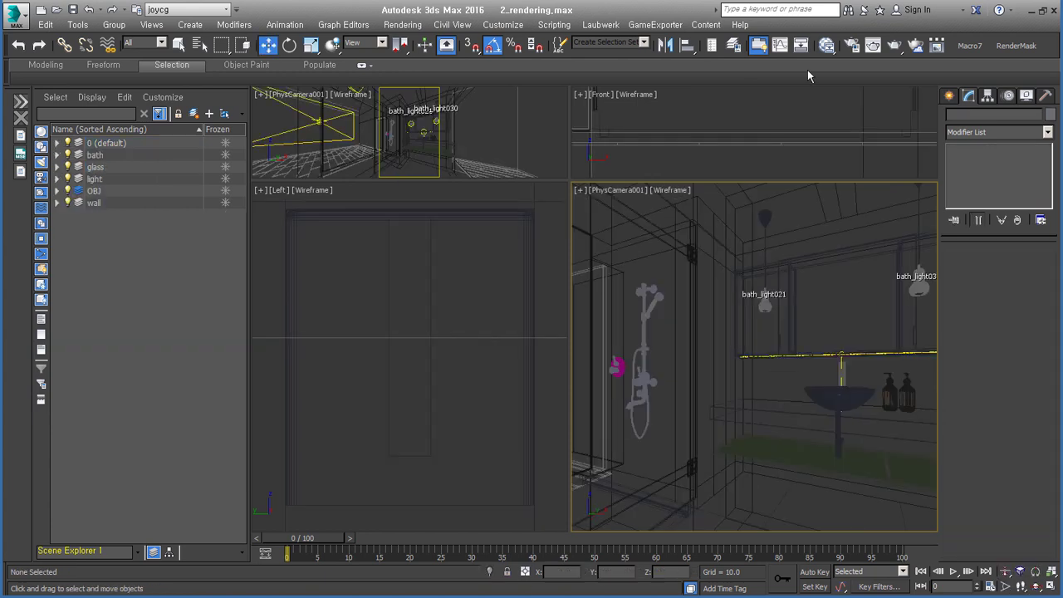
pyautogui.press('m')
pyautogui.click(713, 277)
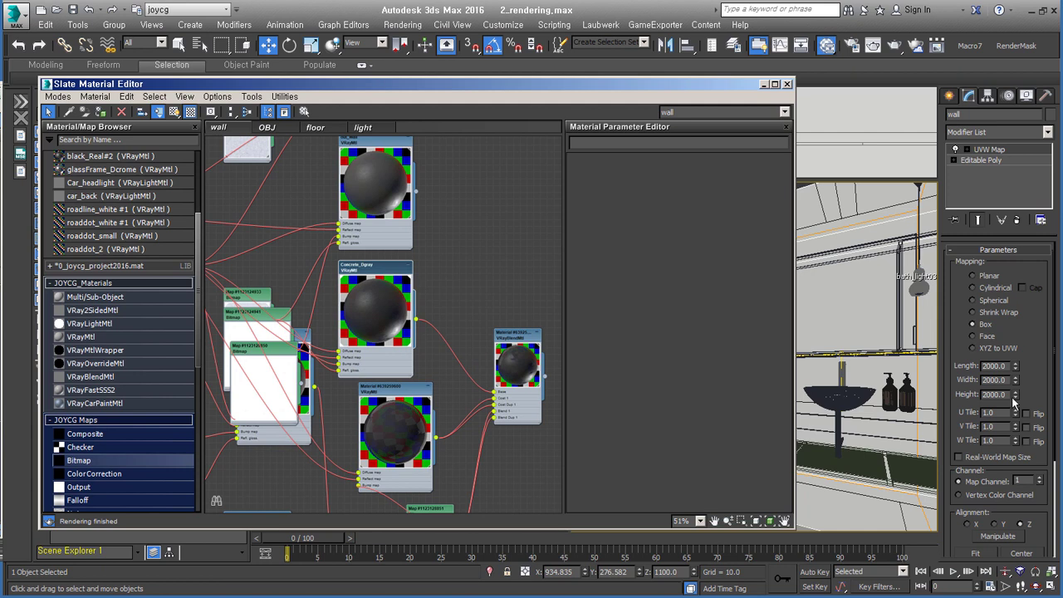
# Arrange the wall material nodes and check the VRayDirt map's unoccluded and occluded colours
pyautogui.moveTo(477, 280); pyautogui.dragTo(470, 316, button='middle')
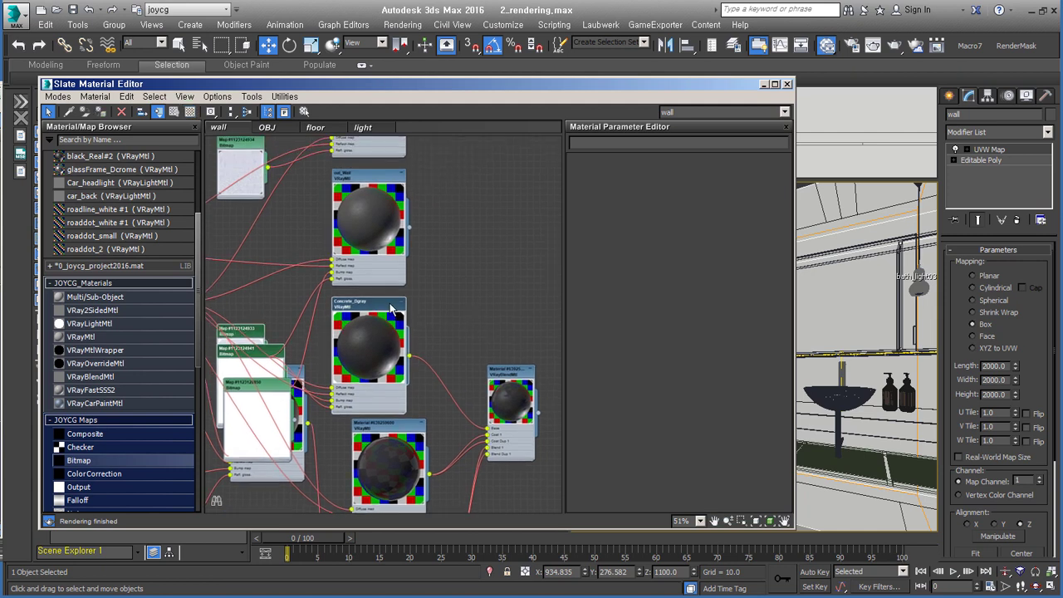
pyautogui.scroll(-1, 394, 332)
pyautogui.scroll(-3, 432, 257)
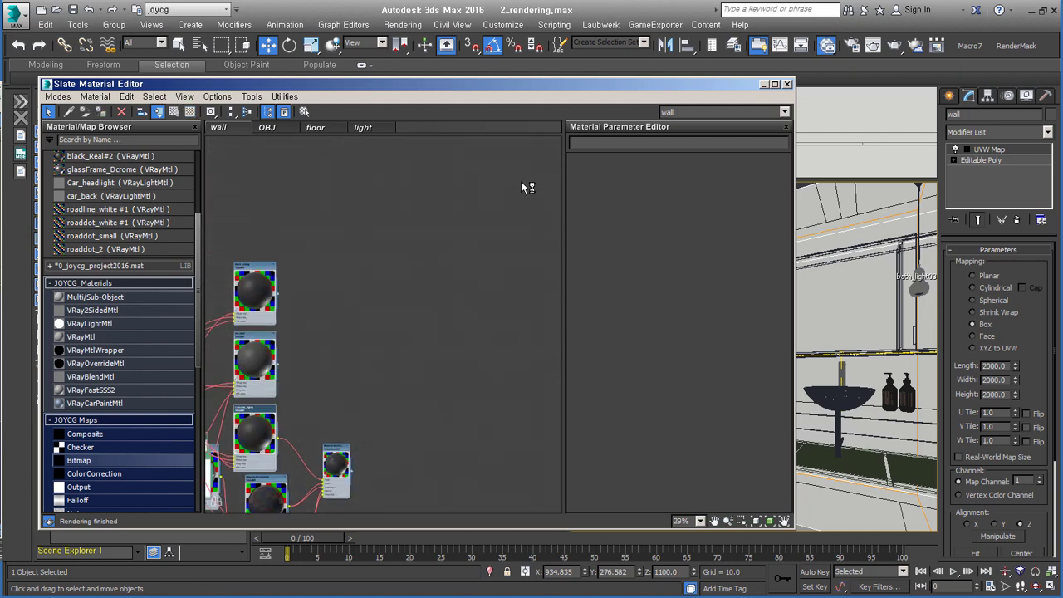
pyautogui.scroll(4, 477, 313)
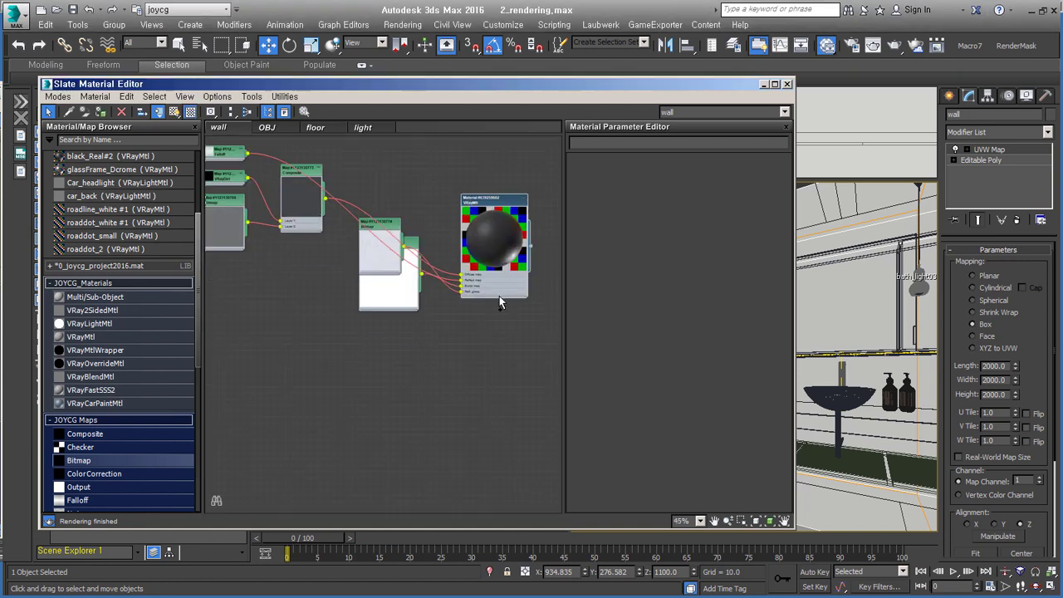
pyautogui.scroll(1, 504, 282)
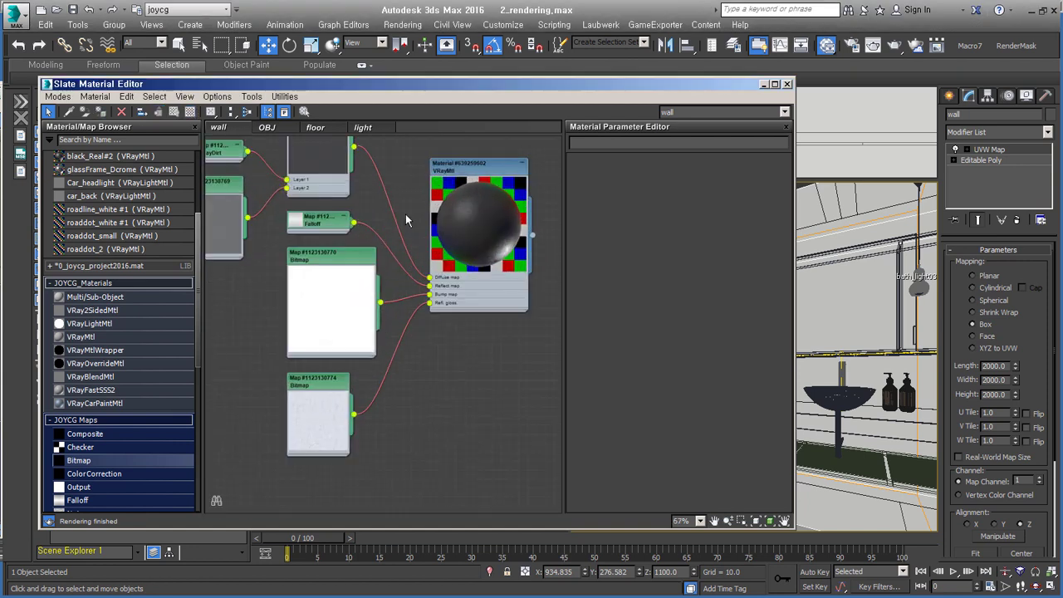
pyautogui.moveTo(406, 220); pyautogui.dragTo(468, 309, button='middle')
pyautogui.moveTo(274, 249); pyautogui.dragTo(278, 174)
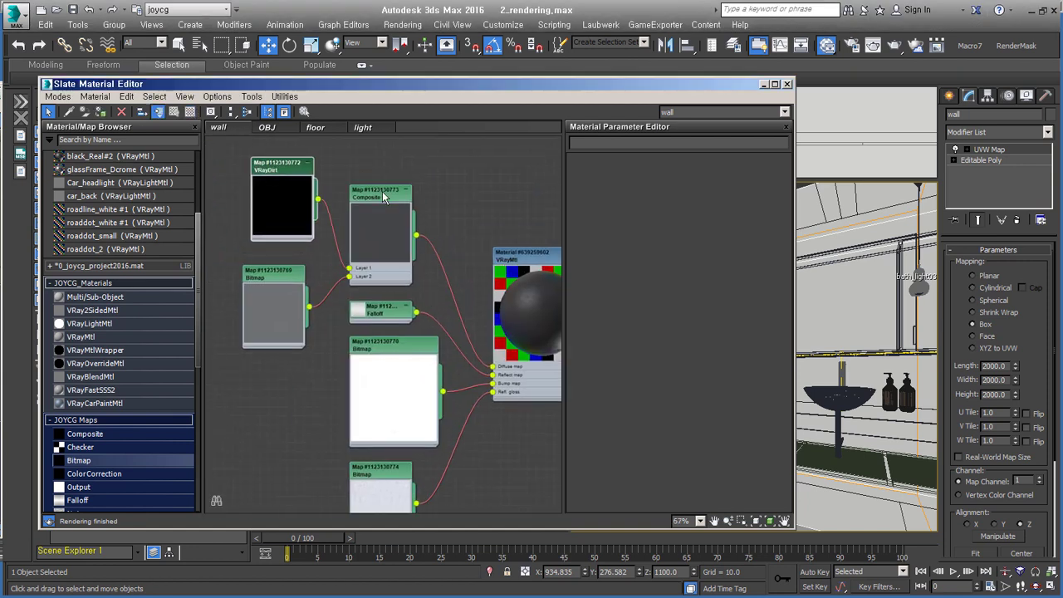
pyautogui.doubleClick(278, 166)
pyautogui.click(747, 202)
pyautogui.press('Escape')
pyautogui.click(743, 190)
pyautogui.press('Escape')
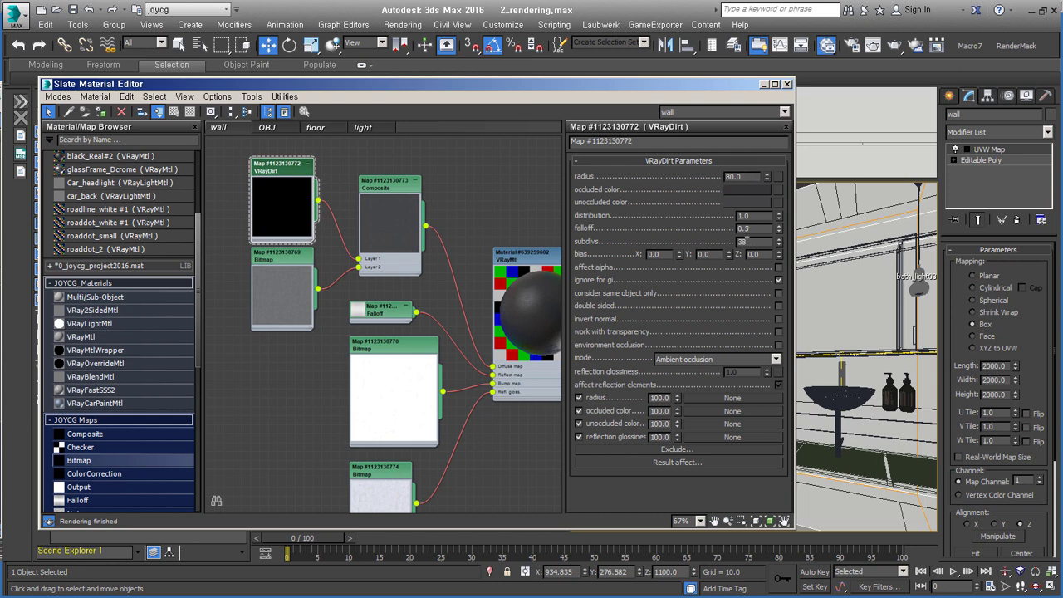
# Preview the full concrete_T.jpg texture from its Bitmap node, then close the preview
pyautogui.doubleClick(290, 328)
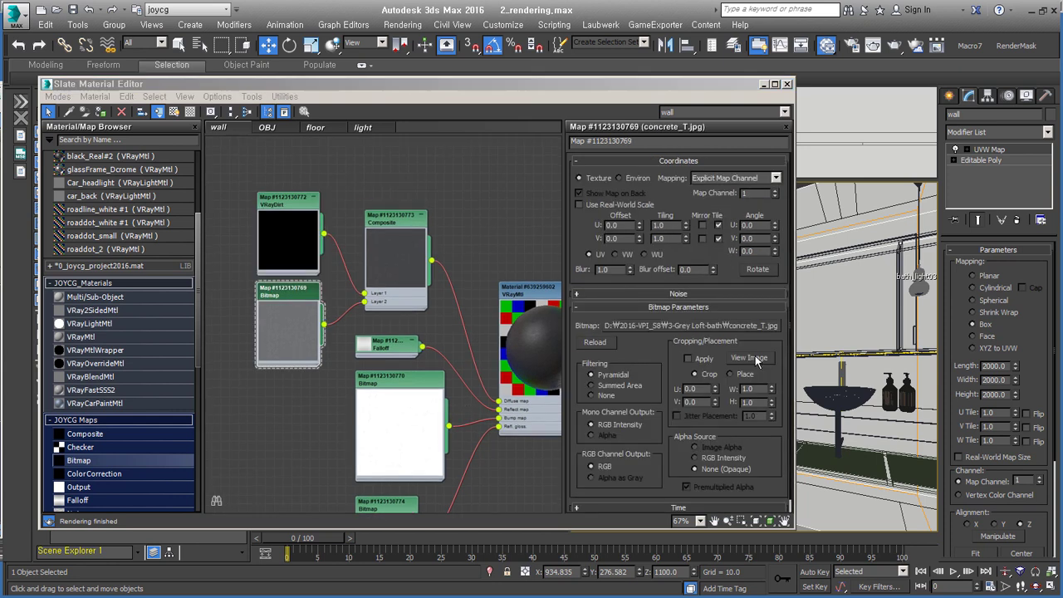
pyautogui.click(619, 355)
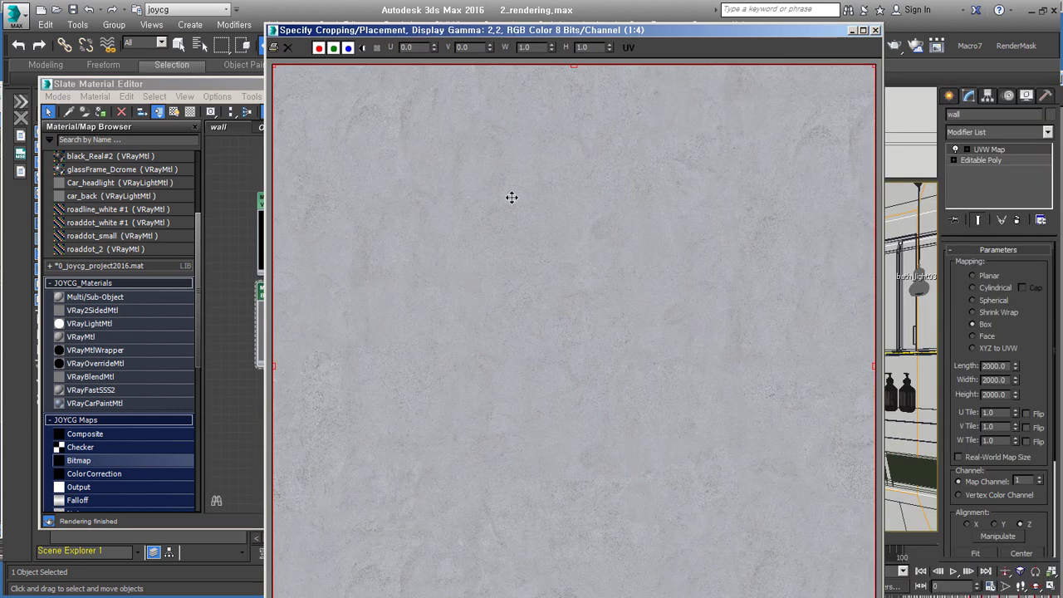
pyautogui.click(876, 32)
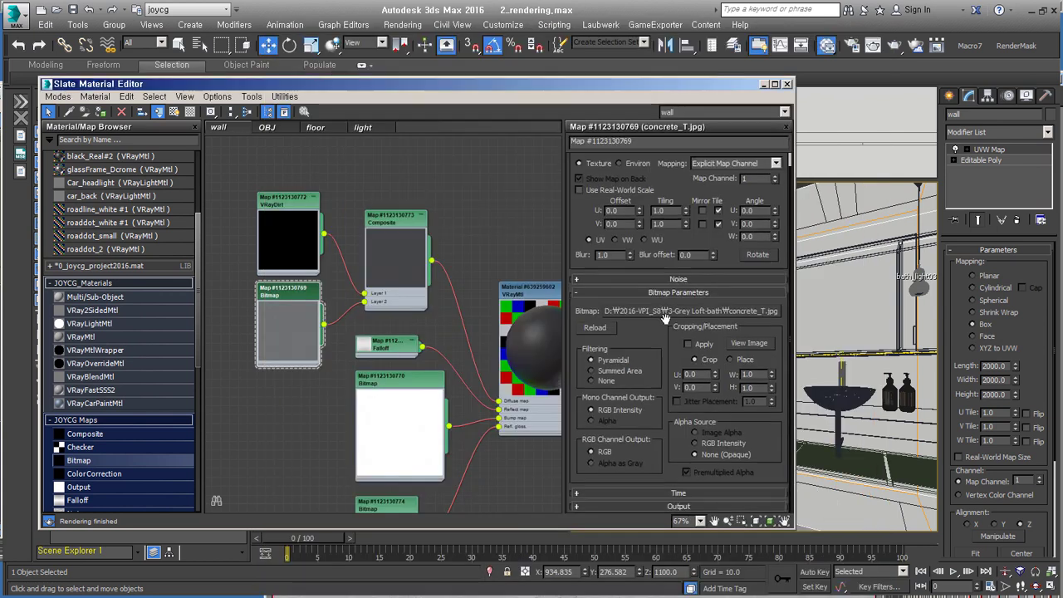
# Inspect the Composite map's layers and the Falloff map's front colour without changes
pyautogui.doubleClick(394, 221)
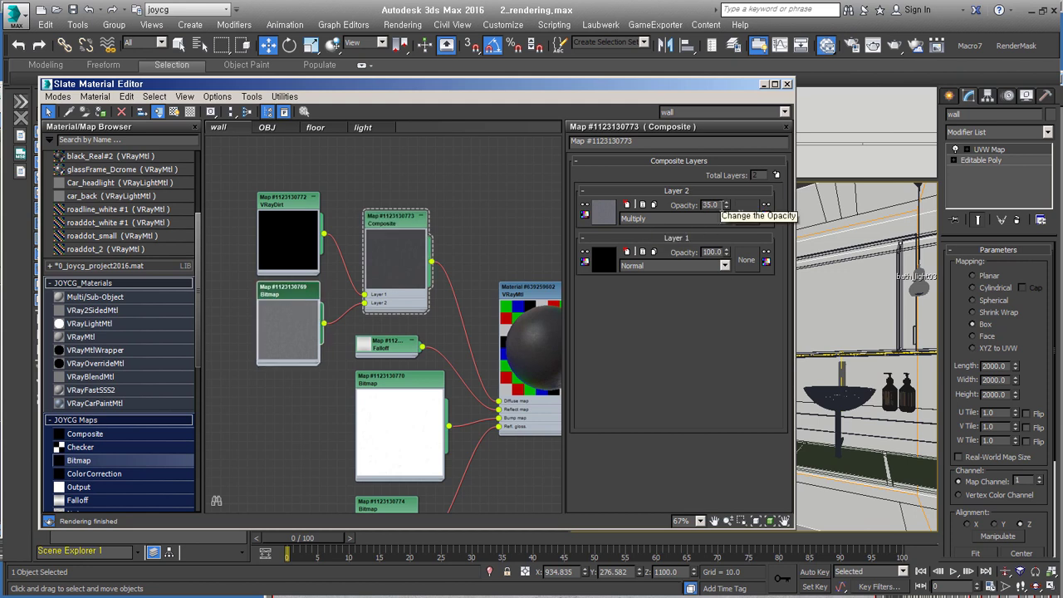
pyautogui.scroll(5, 387, 268)
pyautogui.scroll(-3, 447, 309)
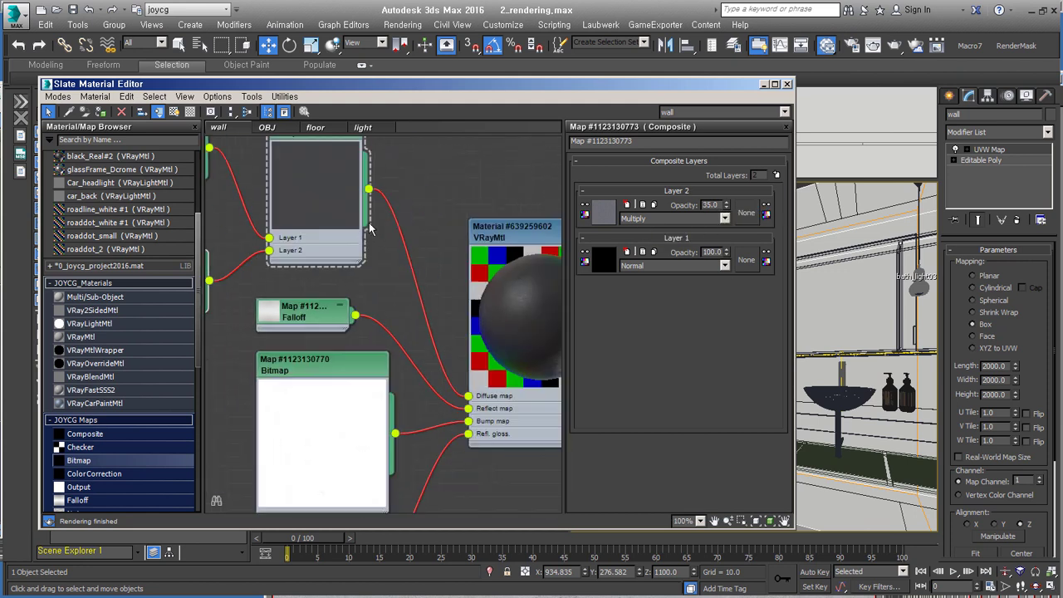
pyautogui.scroll(2, 397, 307)
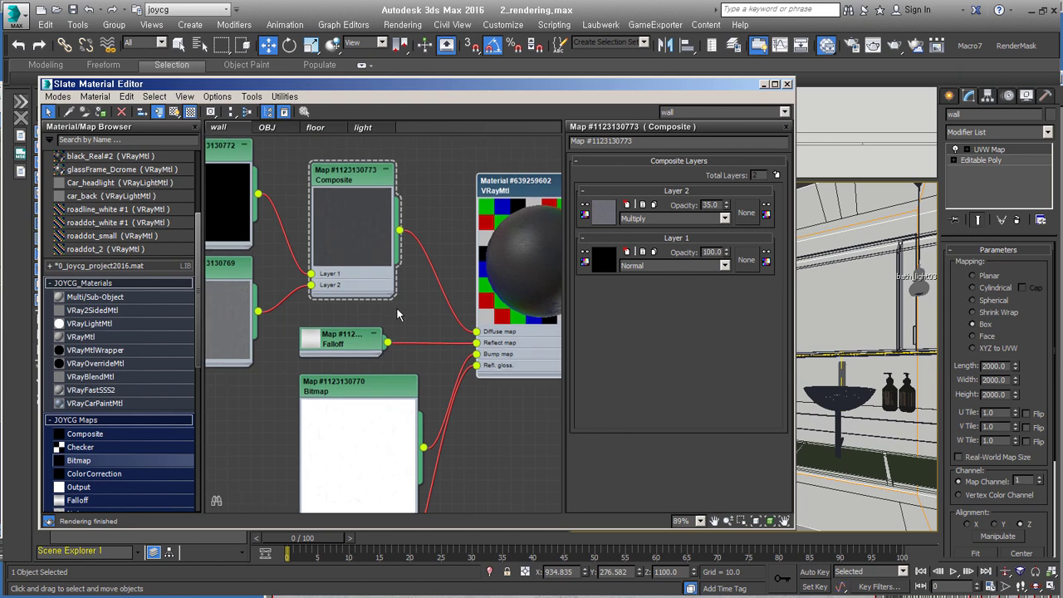
pyautogui.moveTo(424, 318)
pyautogui.mouseDown(button='middle')
pyautogui.moveTo(452, 341)
pyautogui.moveTo(318, 342)
pyautogui.mouseUp(button='middle')
pyautogui.scroll(-1, 440, 375)
pyautogui.moveTo(286, 367); pyautogui.dragTo(286, 342)
pyautogui.click(589, 190)
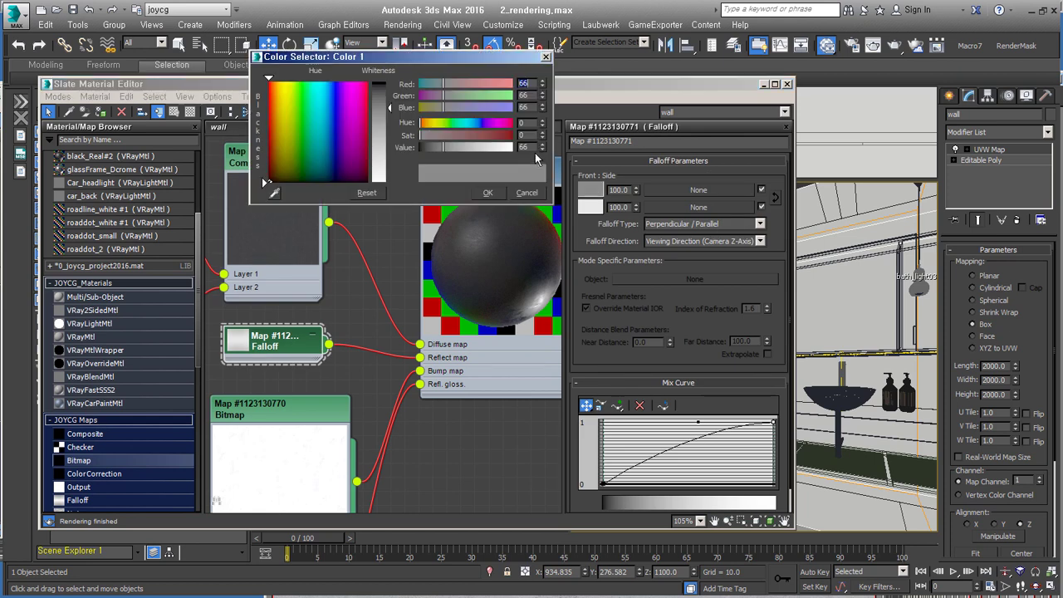
pyautogui.click(533, 198)
pyautogui.scroll(-1, 681, 291)
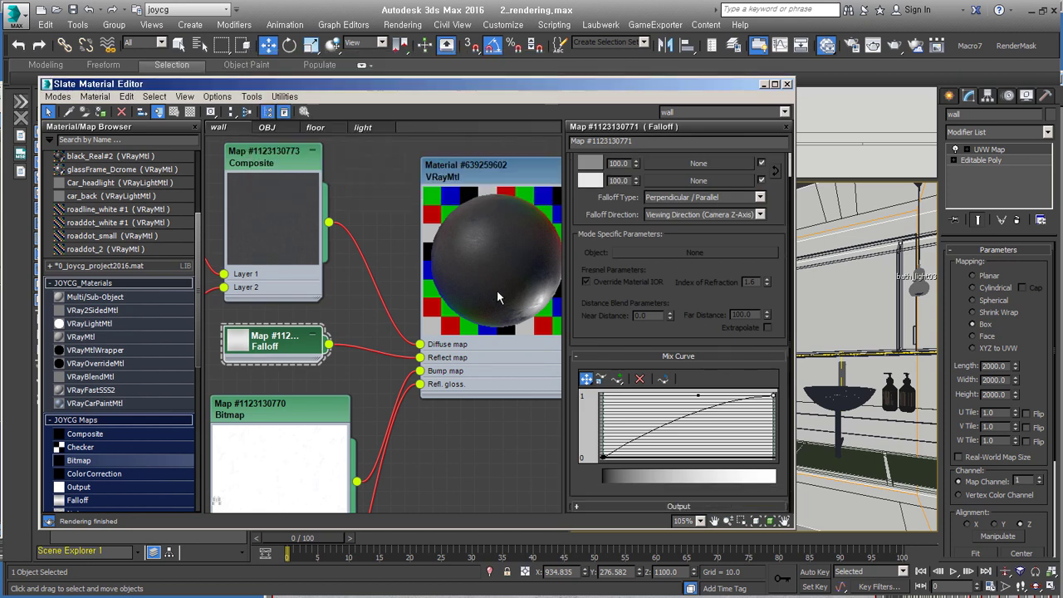
pyautogui.scroll(-2, 498, 295)
# Set the lower concrete bitmap's output RGB Level to 2.5 and RGB Offset to -0.29
pyautogui.moveTo(338, 437); pyautogui.dragTo(387, 434, button='middle')
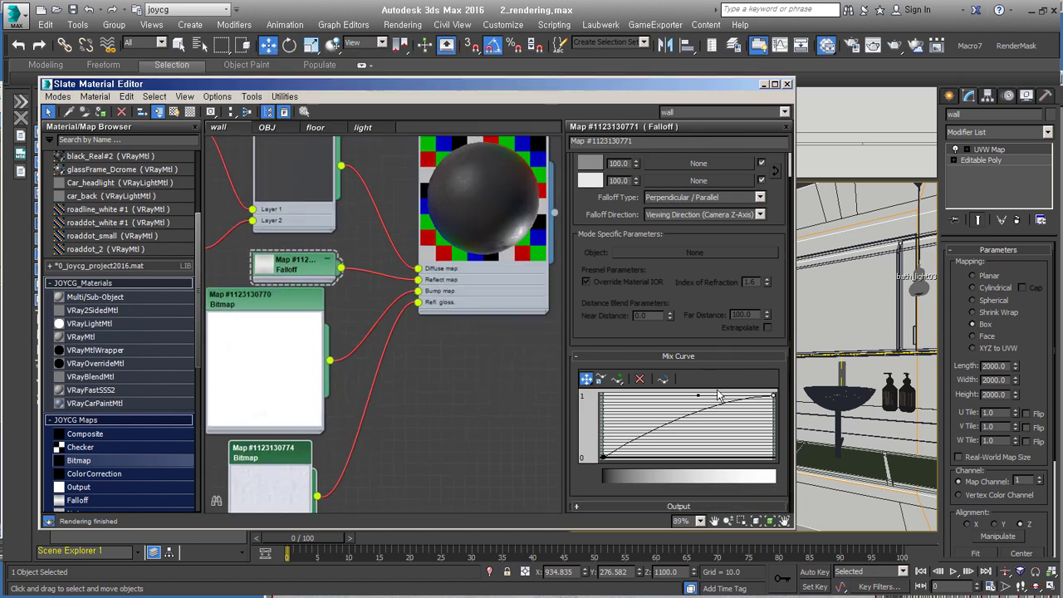
pyautogui.doubleClick(264, 453)
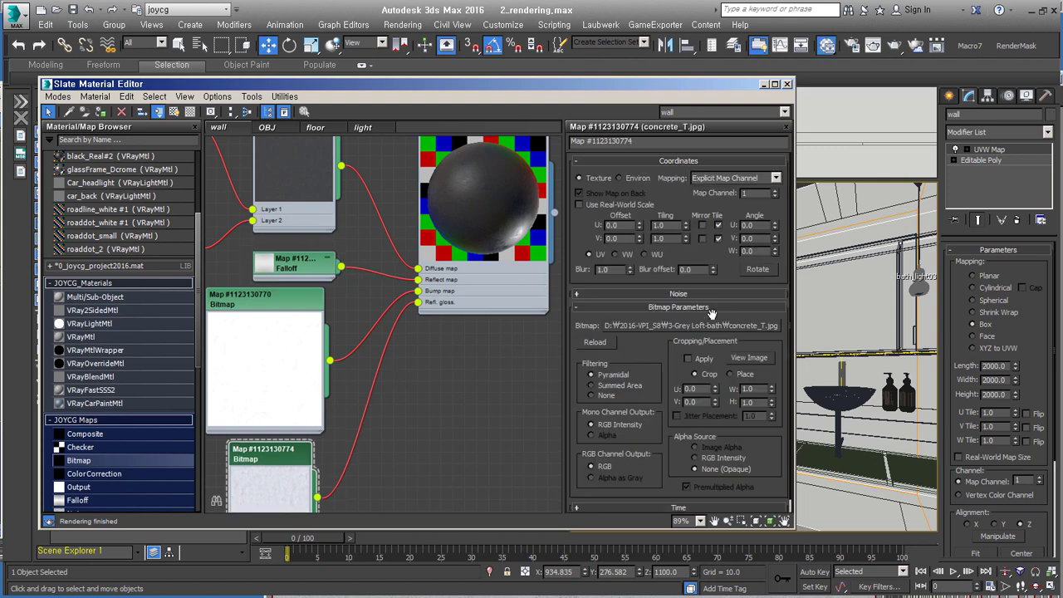
pyautogui.scroll(-5, 771, 243)
pyautogui.scroll(2, 558, 330)
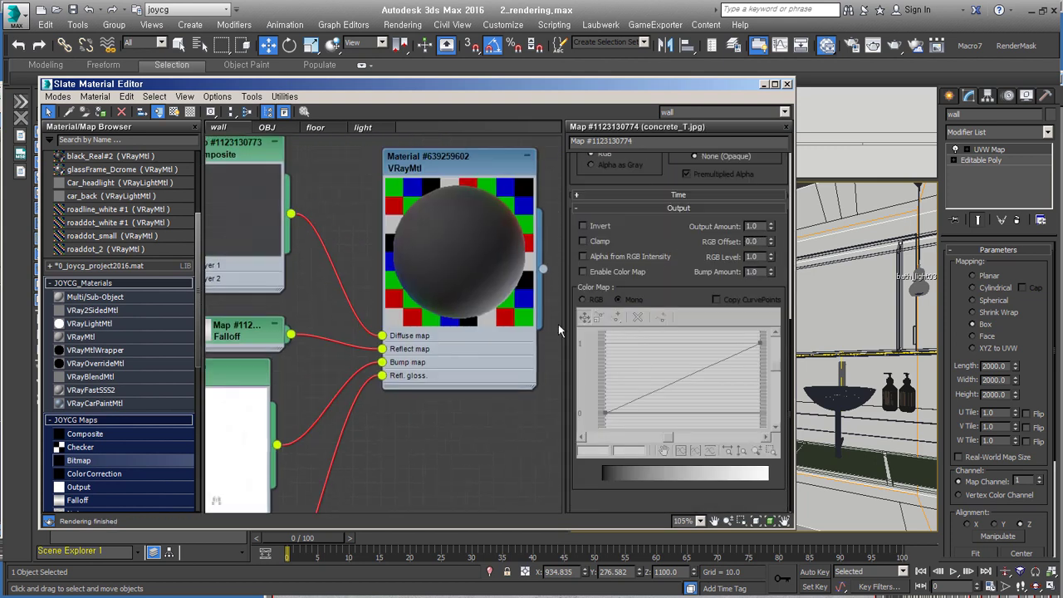
pyautogui.moveTo(771, 259); pyautogui.dragTo(771, 249)
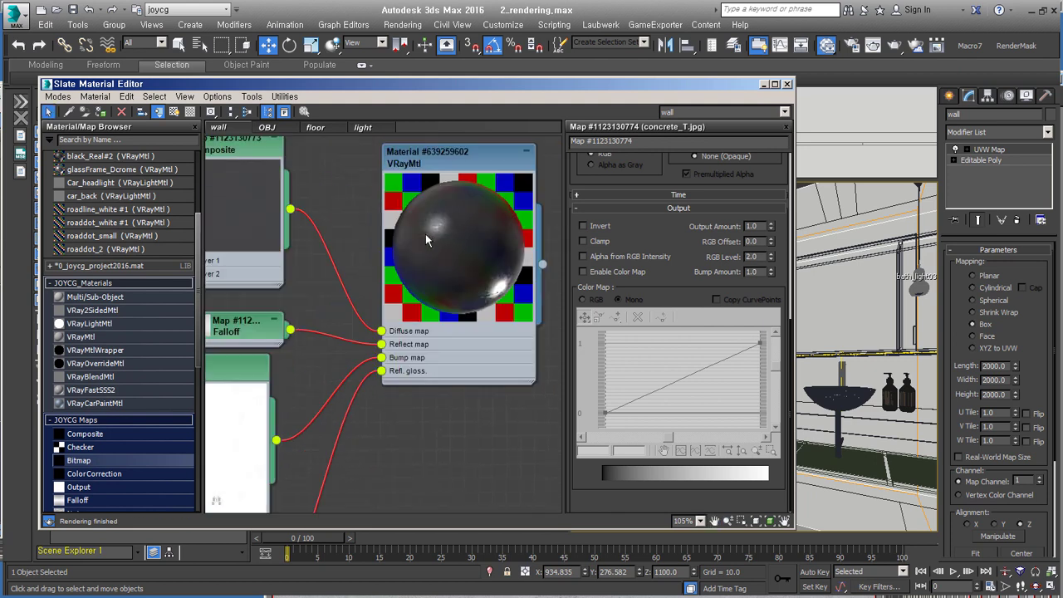
pyautogui.moveTo(771, 261); pyautogui.dragTo(771, 254)
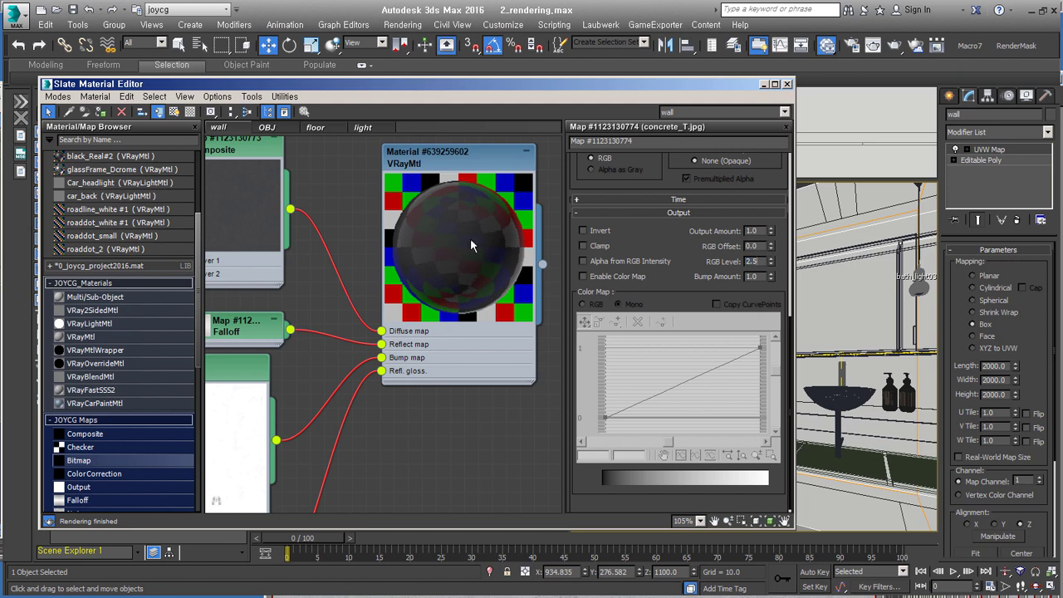
pyautogui.scroll(-1, 423, 391)
pyautogui.moveTo(770, 249); pyautogui.dragTo(771, 252)
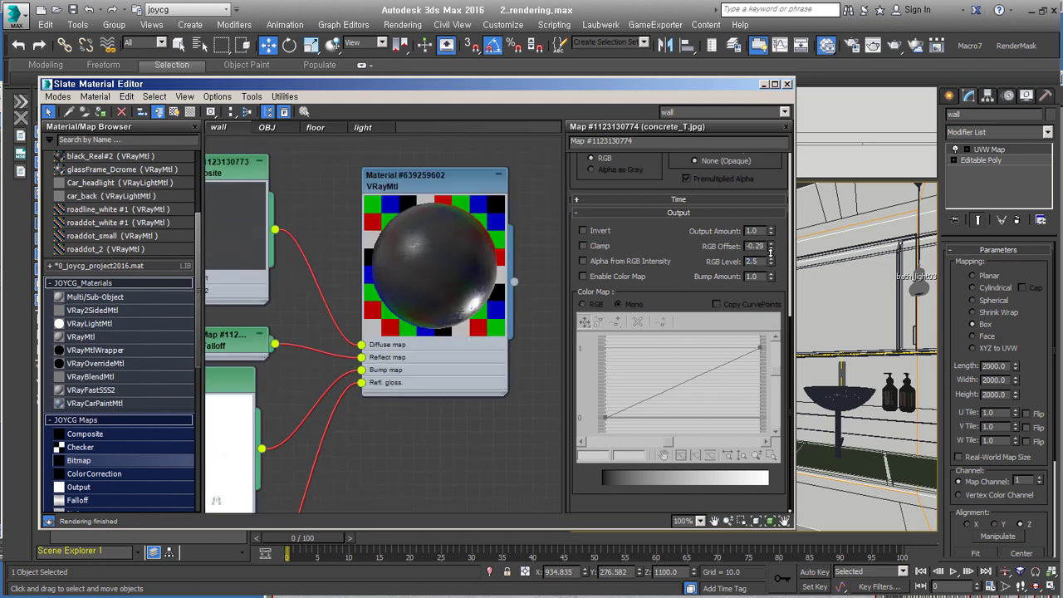
pyautogui.scroll(-3, 391, 390)
pyautogui.scroll(2, 357, 432)
pyautogui.moveTo(354, 464); pyautogui.dragTo(341, 451)
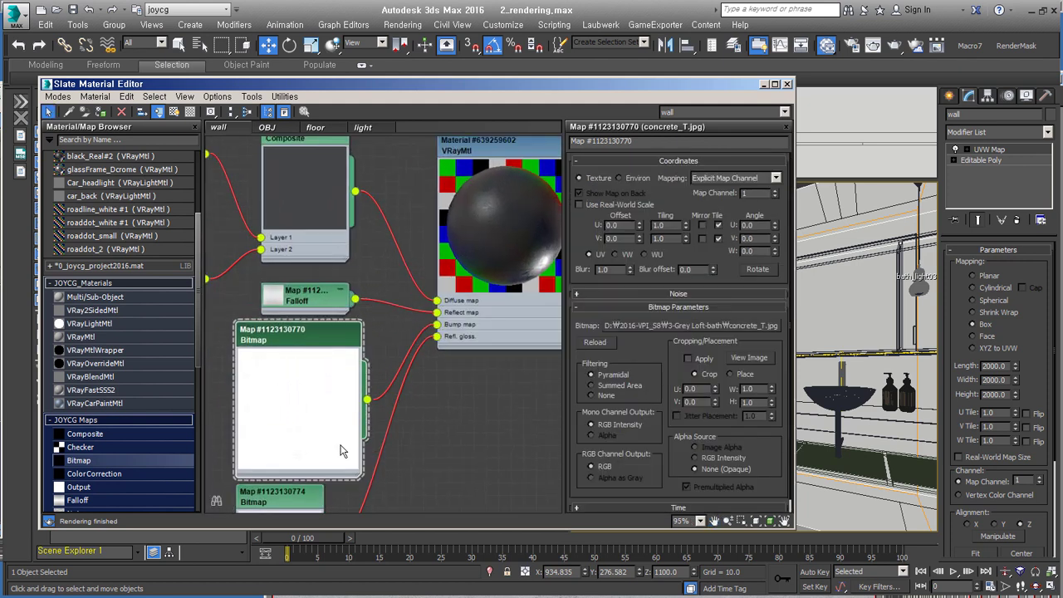
pyautogui.press('z')
pyautogui.moveTo(387, 314); pyautogui.dragTo(334, 340)
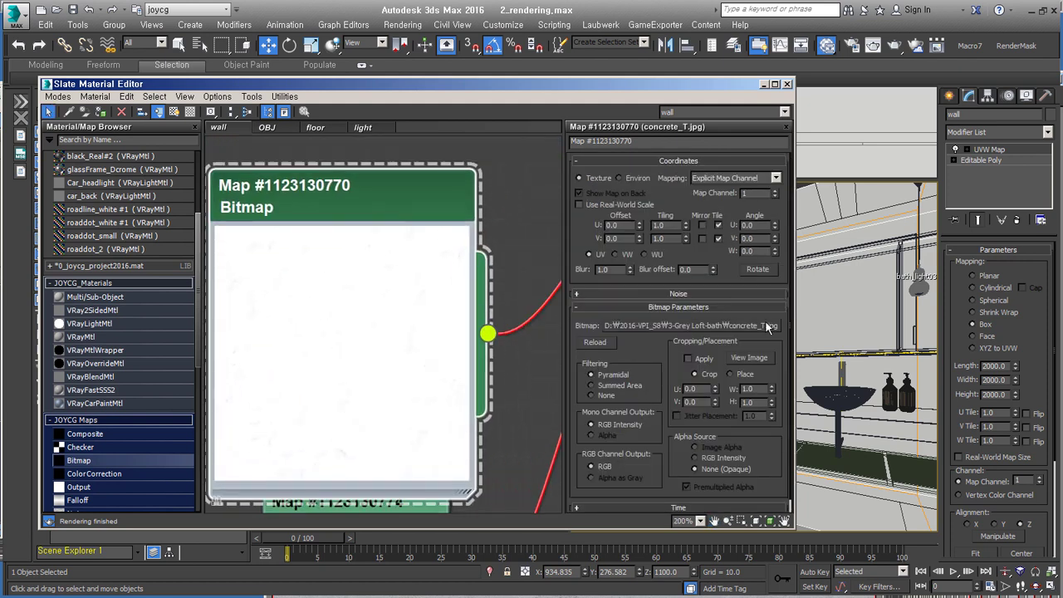
pyautogui.scroll(-5, 746, 294)
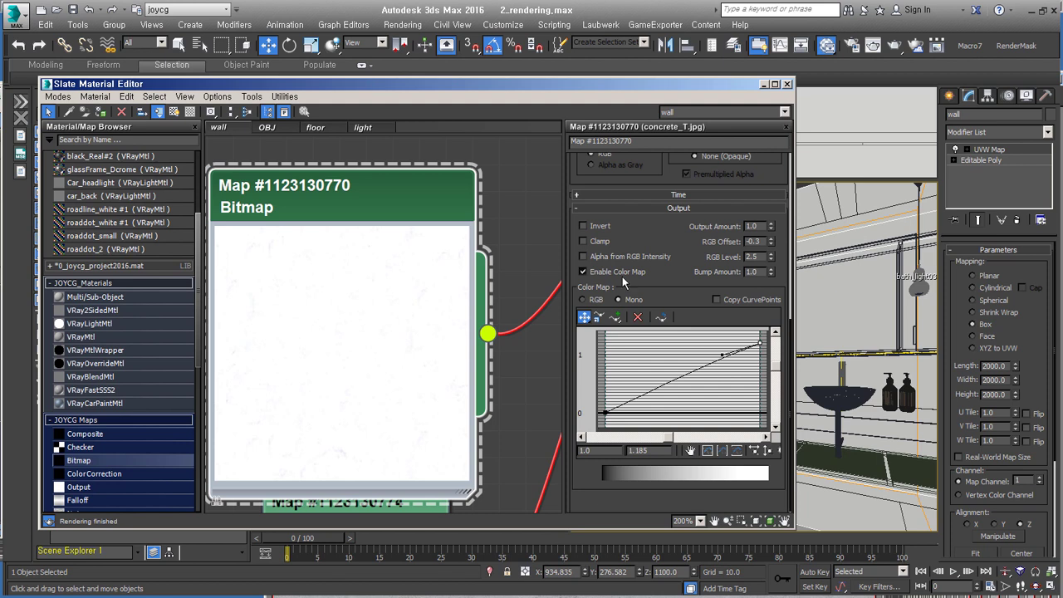
pyautogui.click(583, 271)
pyautogui.click(599, 273)
# Open the other concrete_T.jpg bitmap's Output, showing RGB Level 3.0 and RGB Offset -0.61
pyautogui.scroll(-4, 437, 332)
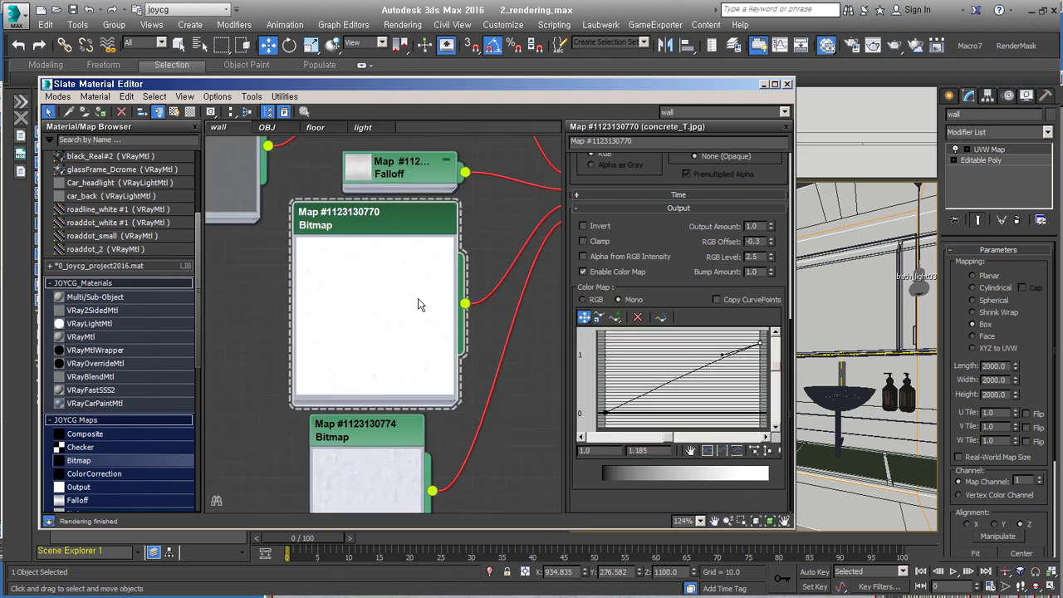
pyautogui.scroll(-3, 420, 305)
pyautogui.scroll(-2, 419, 305)
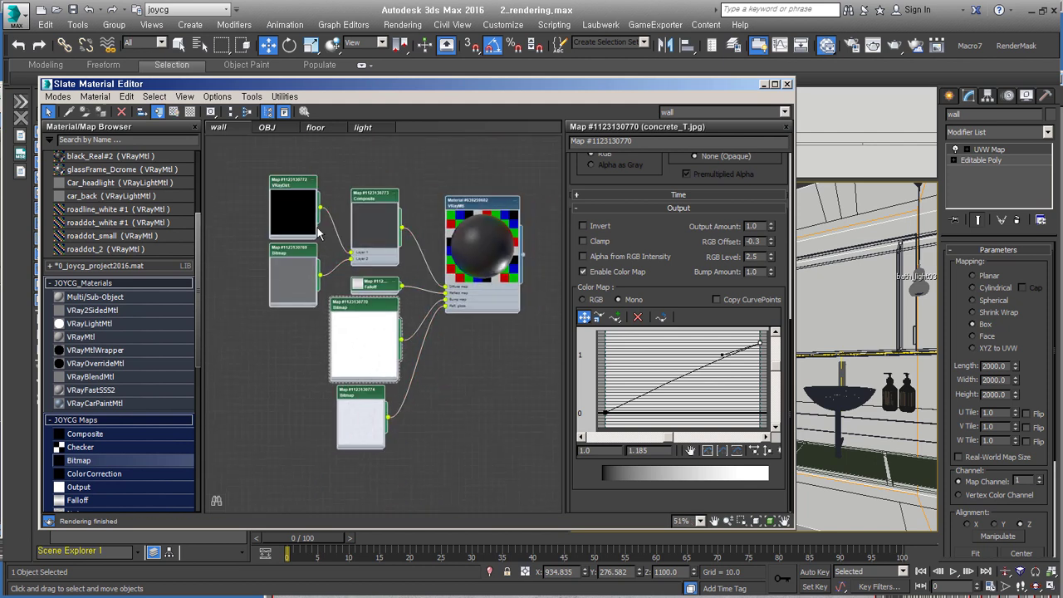
pyautogui.scroll(-3, 420, 304)
pyautogui.scroll(6, 396, 347)
pyautogui.moveTo(327, 383); pyautogui.dragTo(350, 260, button='middle')
pyautogui.scroll(1, 350, 260)
pyautogui.moveTo(379, 322)
pyautogui.mouseDown(button='middle')
pyautogui.moveTo(449, 276)
pyautogui.moveTo(367, 337)
pyautogui.mouseUp(button='middle')
pyautogui.scroll(-2, 449, 276)
pyautogui.doubleClick(270, 365)
pyautogui.scroll(-3, 681, 333)
pyautogui.scroll(-3, 367, 337)
pyautogui.moveTo(588, 90)
pyautogui.mouseDown()
pyautogui.moveTo(630, 376)
pyautogui.moveTo(682, 115)
pyautogui.mouseUp()
# Bring the out_Wall material into view and show its parameters
pyautogui.moveTo(417, 367)
pyautogui.mouseDown(button='middle')
pyautogui.moveTo(533, 241)
pyautogui.moveTo(491, 314)
pyautogui.mouseUp(button='middle')
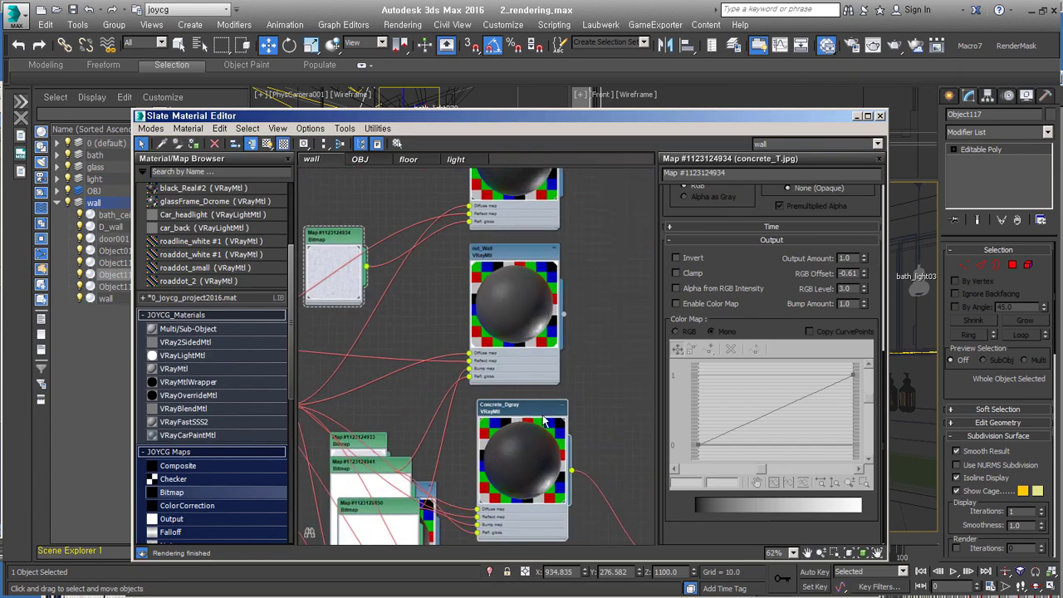
pyautogui.scroll(-1, 452, 430)
pyautogui.scroll(1, 452, 429)
pyautogui.moveTo(453, 429); pyautogui.dragTo(538, 373, button='middle')
pyautogui.doubleClick(469, 189)
pyautogui.scroll(10, 737, 207)
pyautogui.scroll(-1, 644, 540)
# Switch the node view to the floor graph with the wood Color Correction feeding a VRayMtl
pyautogui.moveTo(644, 540)
pyautogui.mouseDown(button='middle')
pyautogui.moveTo(590, 409)
pyautogui.moveTo(514, 287)
pyautogui.mouseUp(button='middle')
pyautogui.scroll(2, 554, 359)
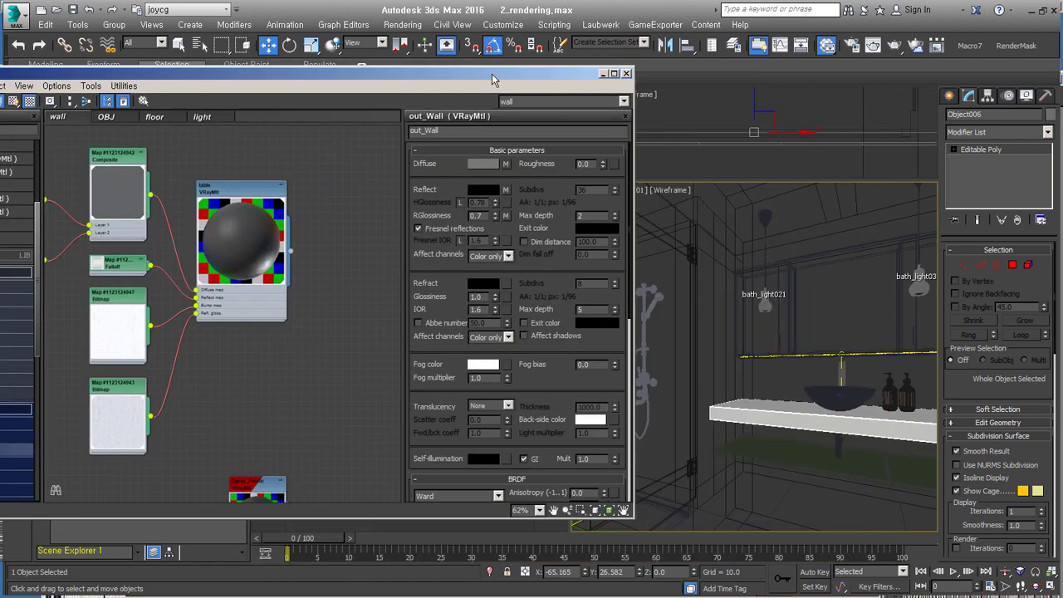
pyautogui.moveTo(416, 115); pyautogui.dragTo(345, 60)
pyautogui.moveTo(374, 332); pyautogui.dragTo(434, 278, button='middle')
pyautogui.scroll(-1, 434, 278)
pyautogui.click(287, 104)
pyautogui.click(336, 103)
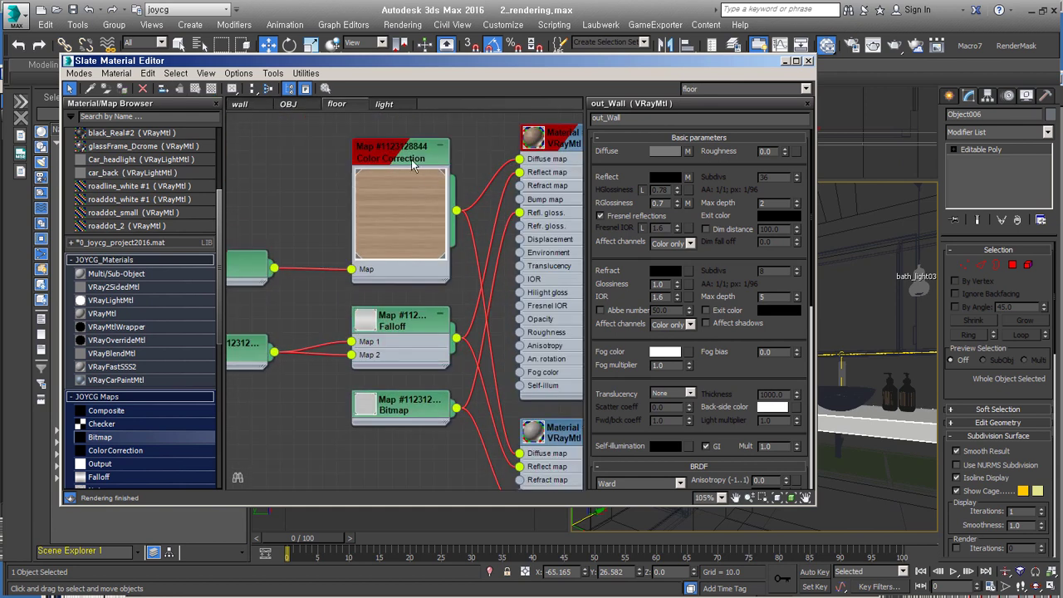
# Show the OBJ materials graph and select the mirror group and sink tap in the viewport
pyautogui.click(303, 103)
pyautogui.moveTo(303, 61); pyautogui.dragTo(112, 68)
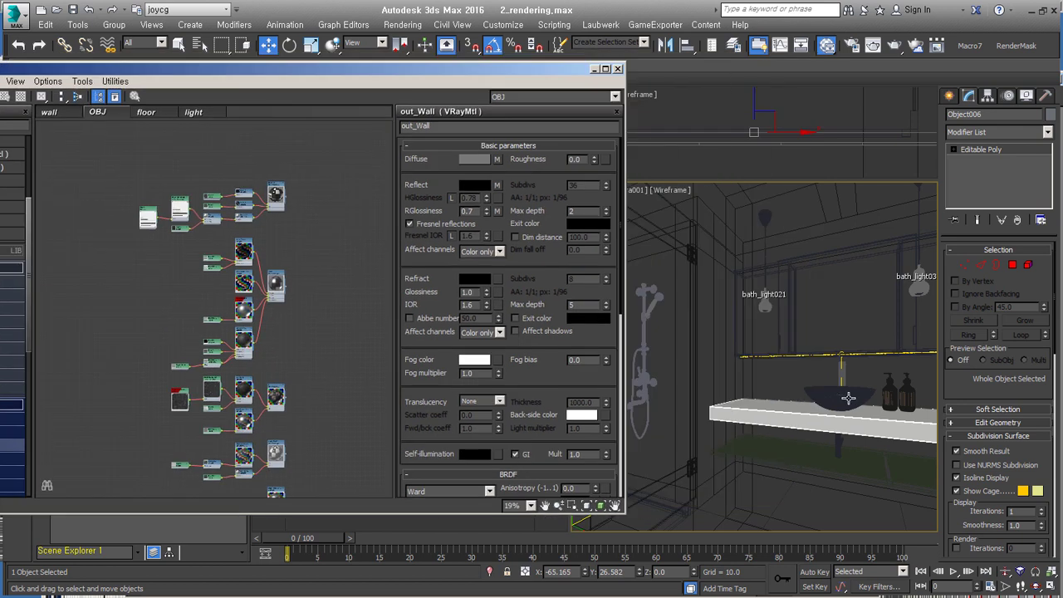
pyautogui.click(835, 389)
pyautogui.click(818, 252)
pyautogui.click(798, 393)
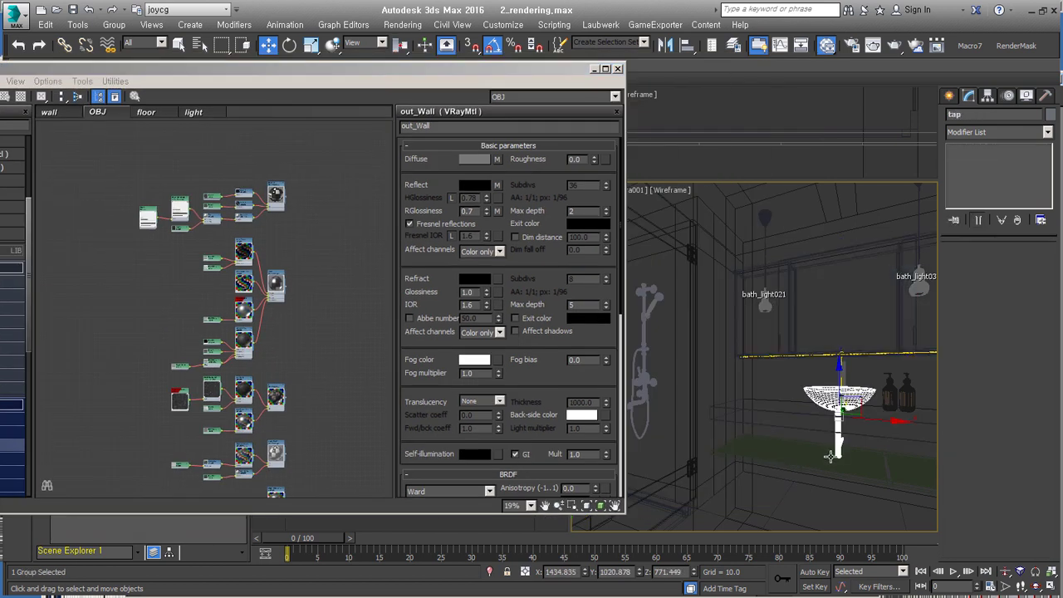
pyautogui.scroll(5, 235, 288)
pyautogui.scroll(3, 235, 287)
pyautogui.scroll(3, 235, 287)
pyautogui.scroll(1, 235, 282)
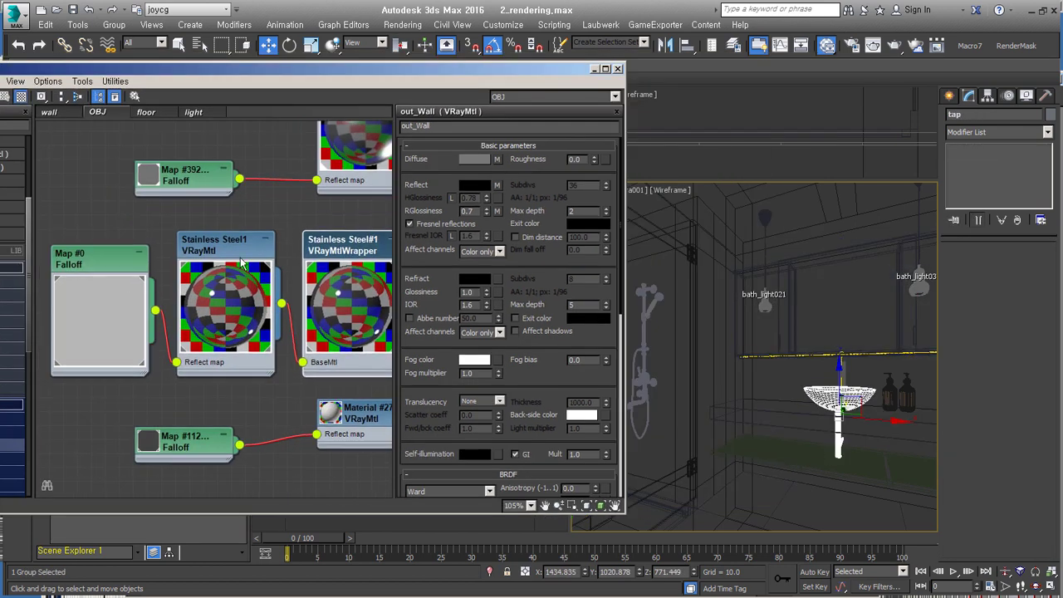
# Inspect Stainless Steel1's diffuse colour and the Map #0 Falloff front colour
pyautogui.doubleClick(231, 259)
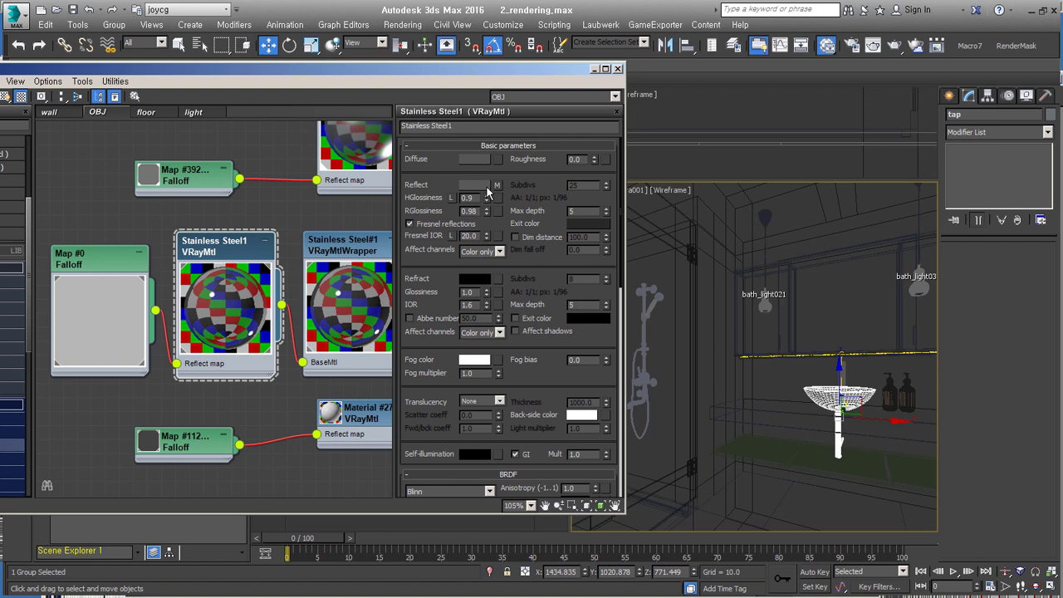
pyautogui.click(483, 158)
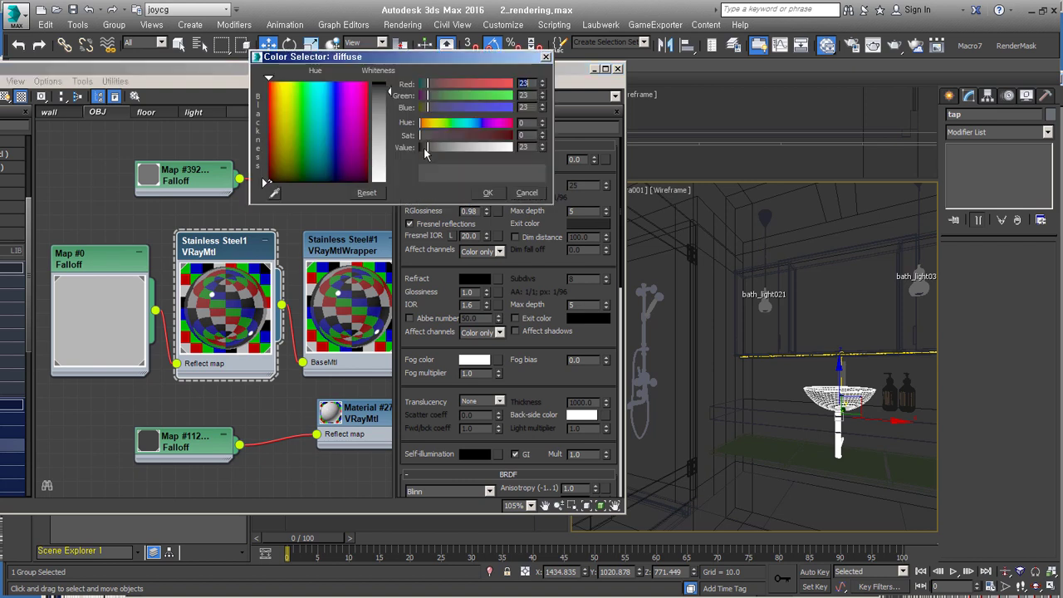
pyautogui.click(526, 193)
pyautogui.doubleClick(91, 258)
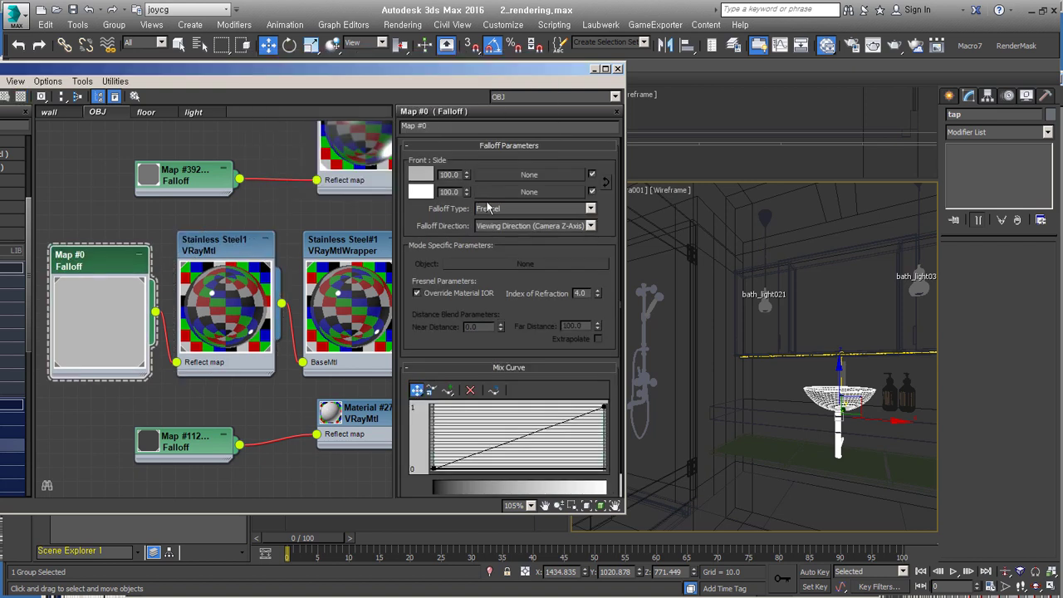
pyautogui.click(428, 176)
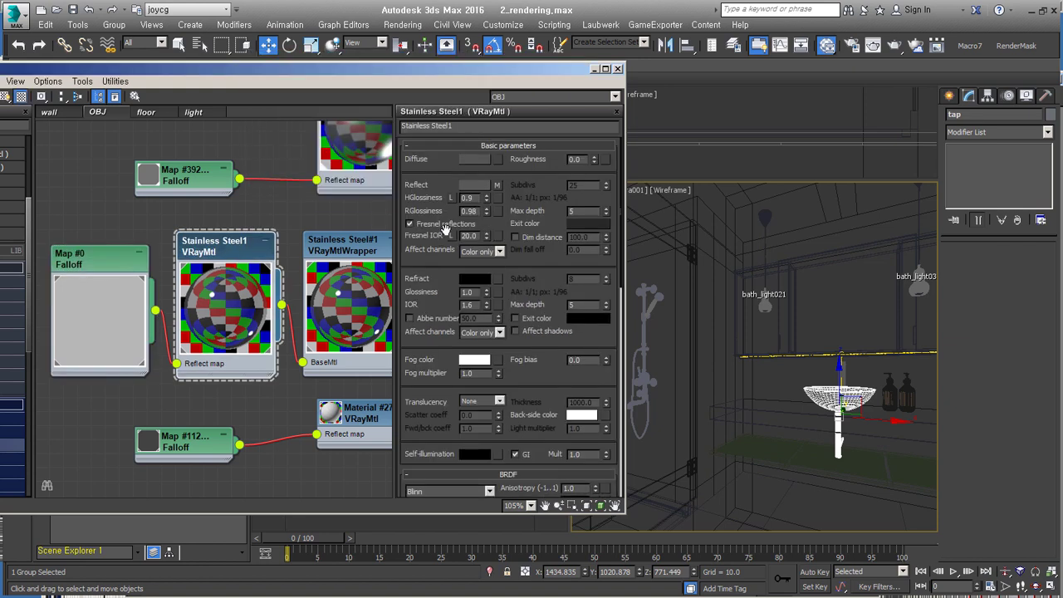
pyautogui.doubleClick(83, 257)
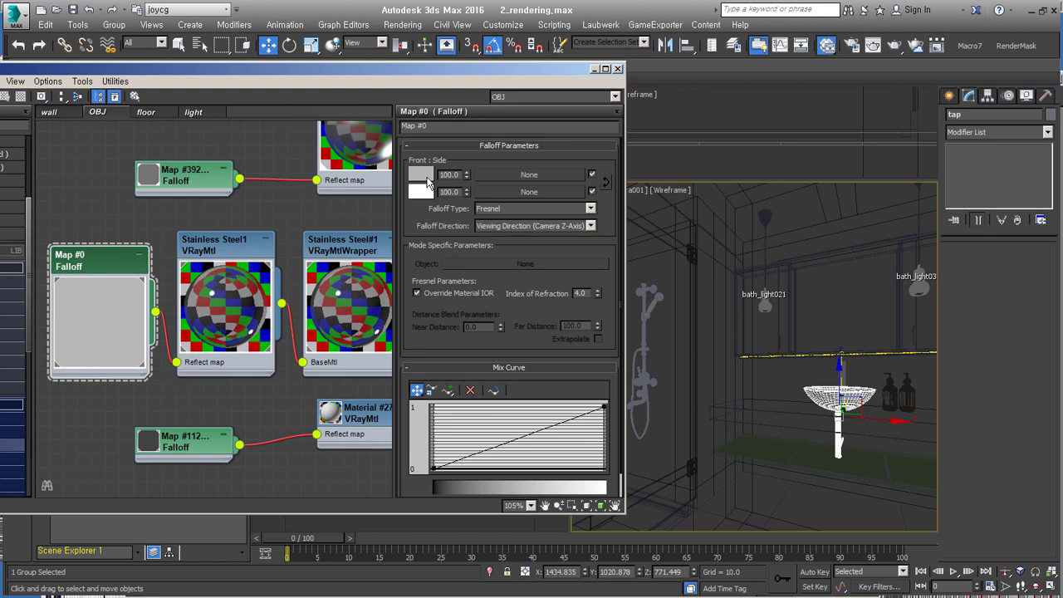
# Enable Fresnel reflections on the Stainless Steel1 material
pyautogui.doubleClick(237, 249)
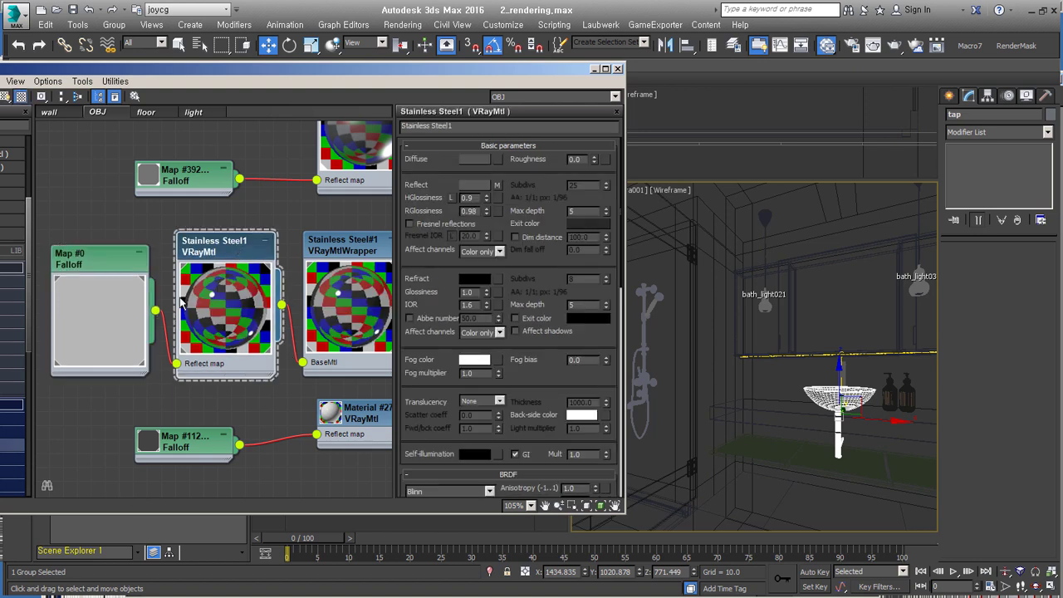
pyautogui.moveTo(238, 306); pyautogui.dragTo(255, 285, button='middle')
pyautogui.click(429, 226)
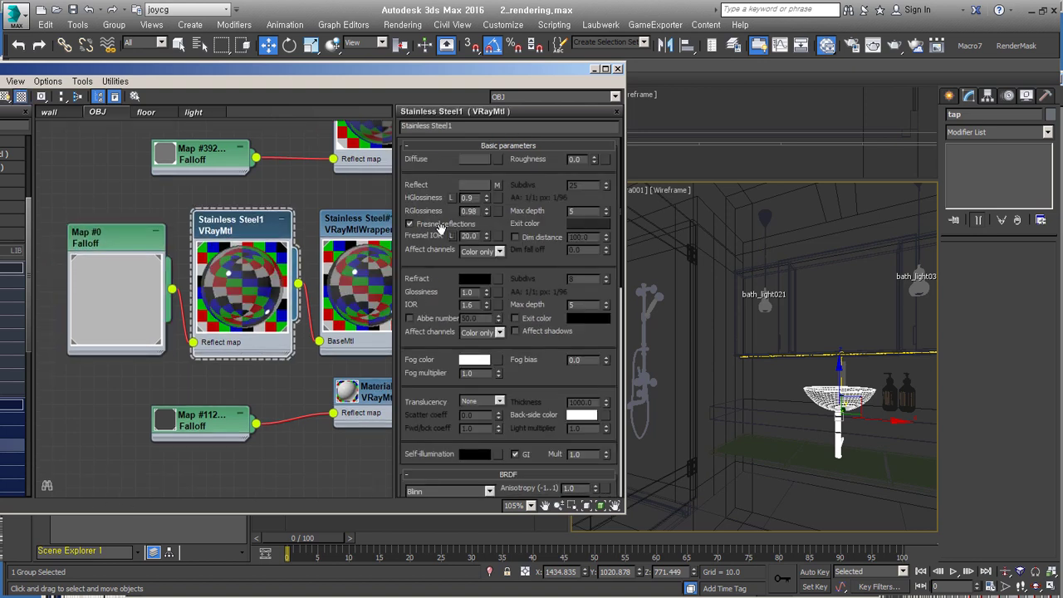
pyautogui.click(428, 228)
# Inspect the Stainless Steel#1 VRayMtlWrapper and the glassFrame and Multi/Sub nodes
pyautogui.moveTo(388, 244); pyautogui.dragTo(249, 291, button='middle')
pyautogui.scroll(-1, 249, 290)
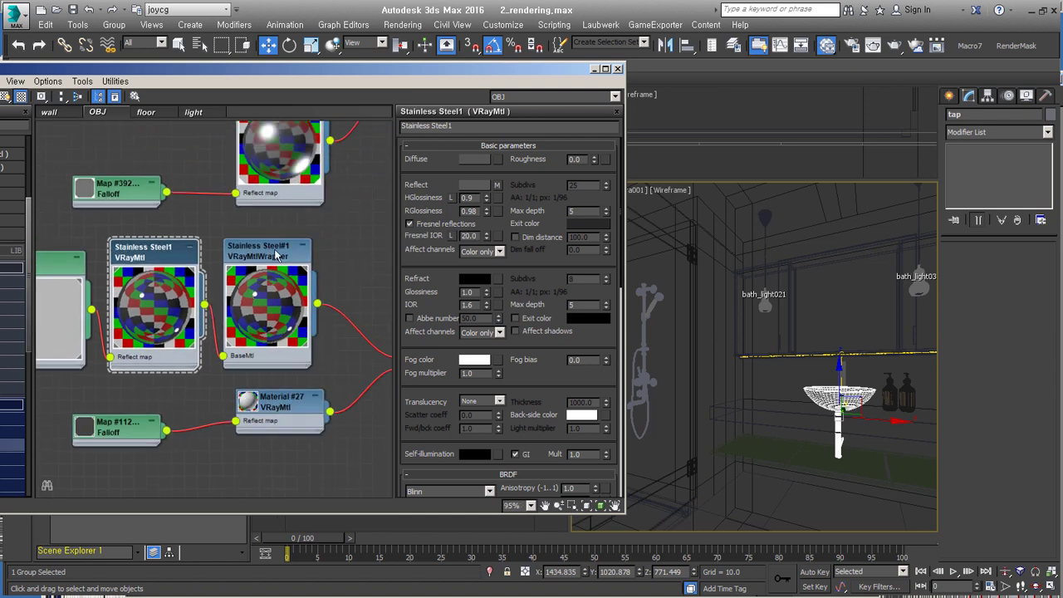
pyautogui.doubleClick(249, 291)
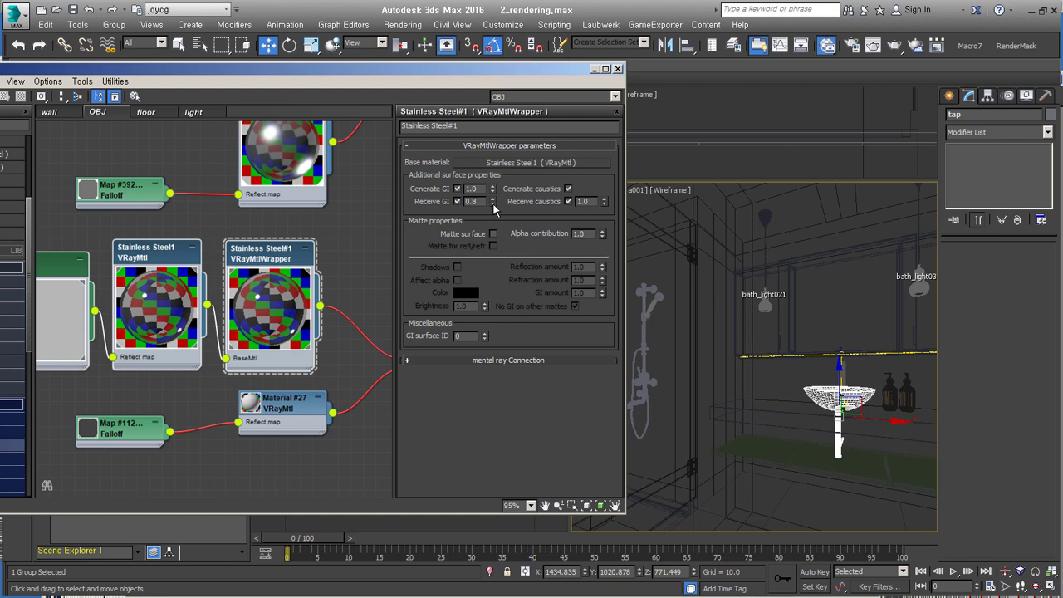
pyautogui.moveTo(423, 63); pyautogui.dragTo(568, 60)
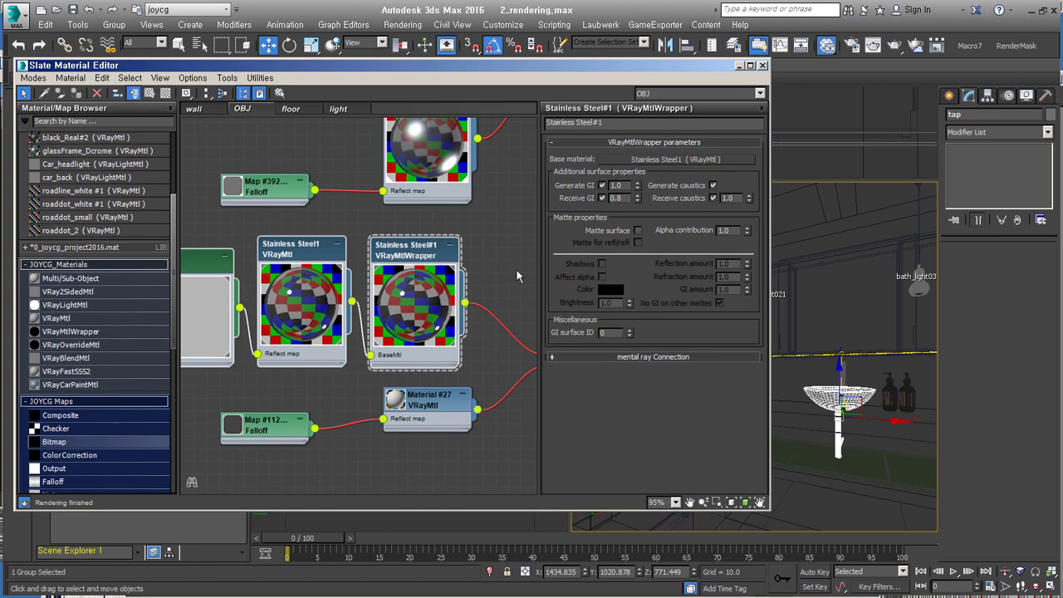
pyautogui.moveTo(383, 175)
pyautogui.mouseDown(button='middle')
pyautogui.moveTo(352, 349)
pyautogui.moveTo(363, 263)
pyautogui.mouseUp(button='middle')
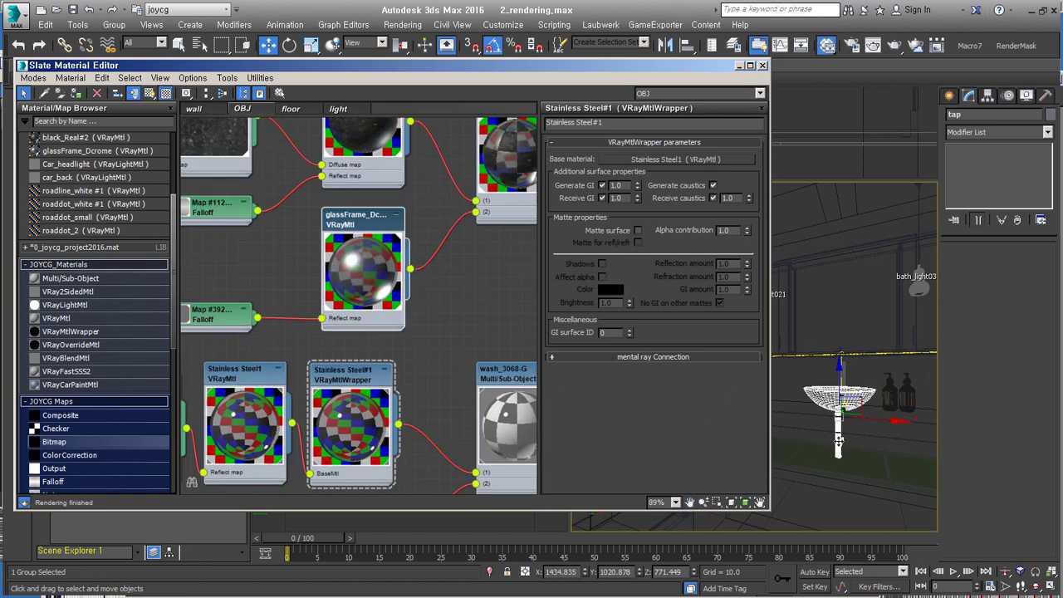
pyautogui.moveTo(420, 292)
pyautogui.mouseDown(button='middle')
pyautogui.moveTo(437, 308)
pyautogui.moveTo(397, 311)
pyautogui.mouseUp(button='middle')
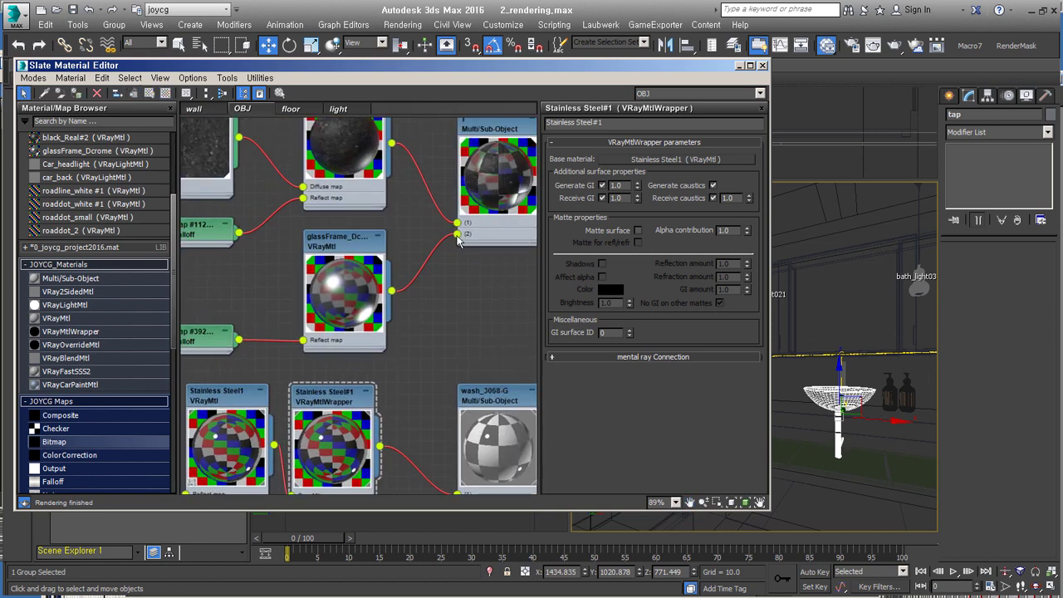
pyautogui.scroll(-4, 338, 351)
pyautogui.click(918, 249)
# In the light graph, view Material #262 and Material #45's translucency colour without changing it
pyautogui.click(338, 108)
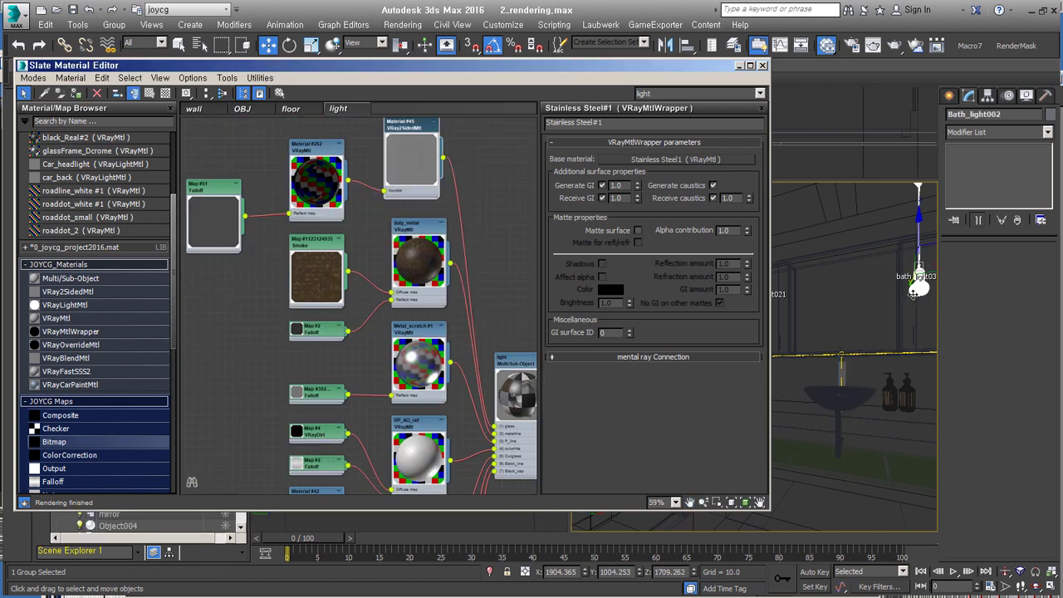
pyautogui.doubleClick(315, 174)
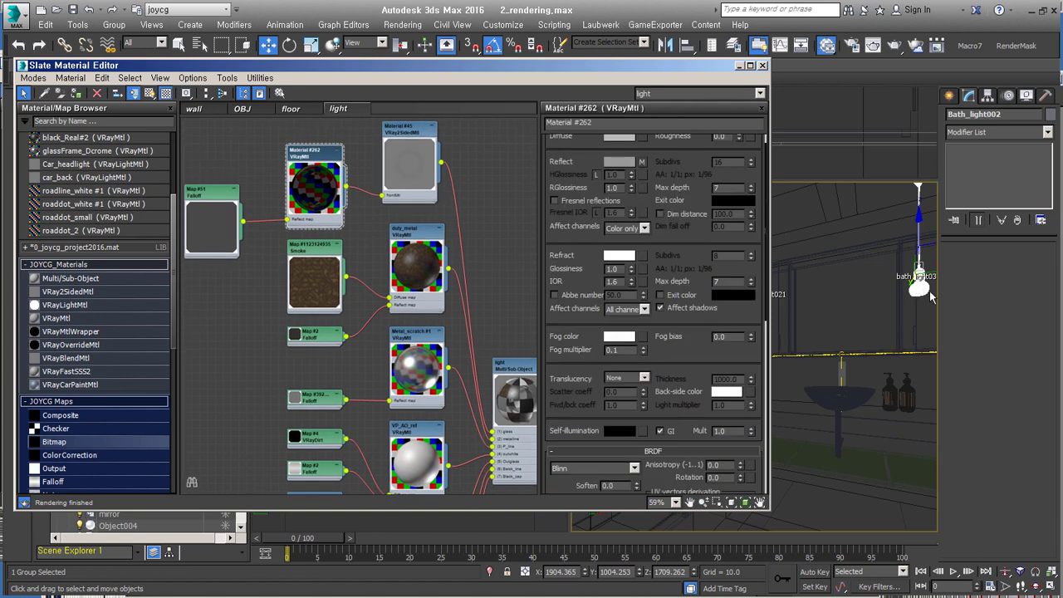
pyautogui.moveTo(377, 230); pyautogui.dragTo(682, 202, button='middle')
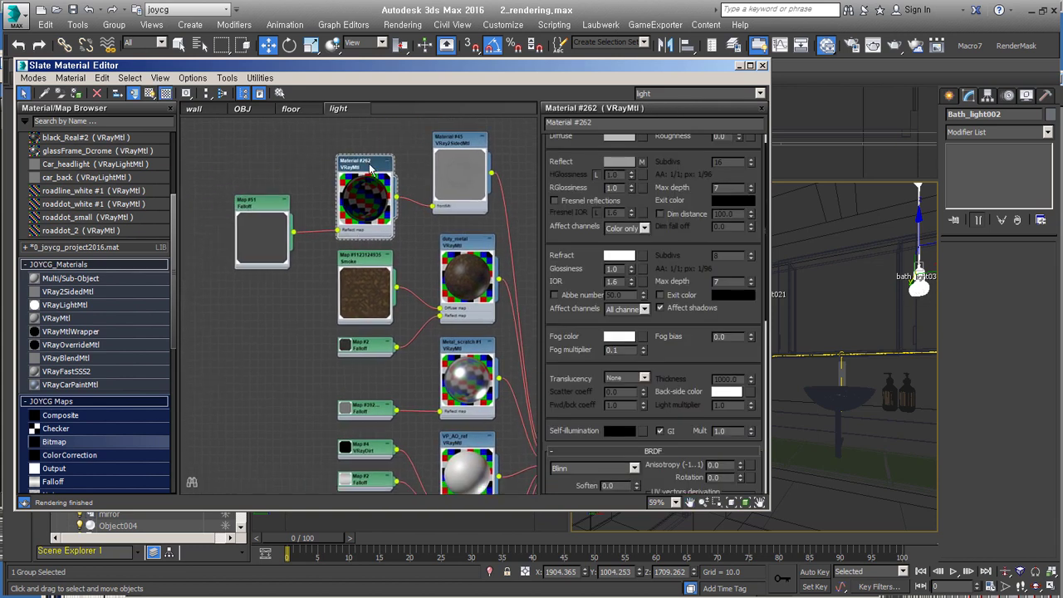
pyautogui.moveTo(333, 279); pyautogui.dragTo(293, 302, button='middle')
pyautogui.doubleClick(362, 191)
pyautogui.click(603, 186)
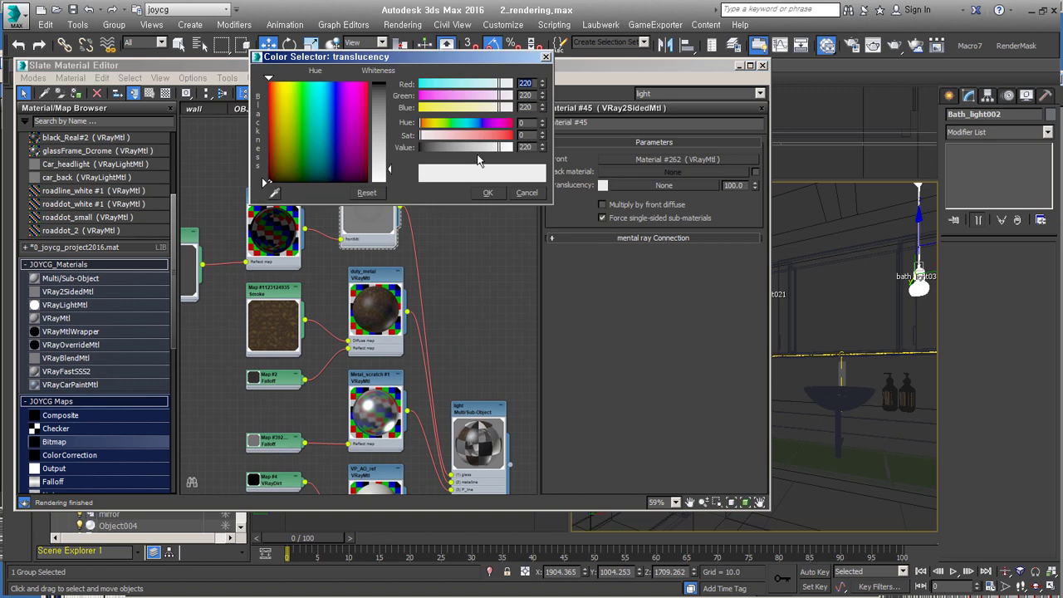
pyautogui.click(529, 194)
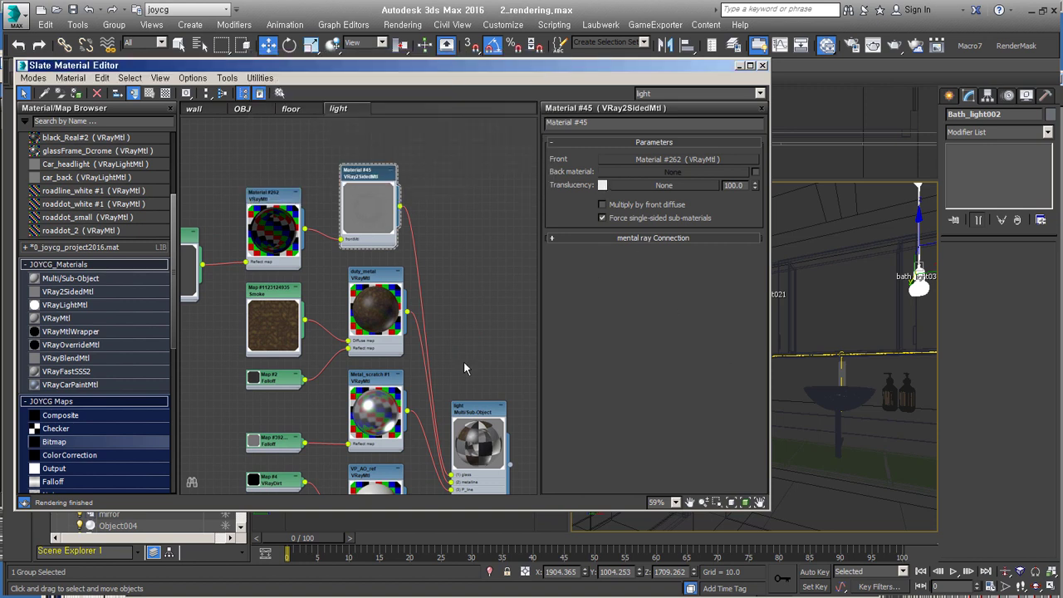
# Enlarge the Map #2 Falloff preview and frame the light Multi/Sub-Object node
pyautogui.scroll(-2, 469, 332)
pyautogui.scroll(-2, 466, 265)
pyautogui.scroll(-2, 394, 208)
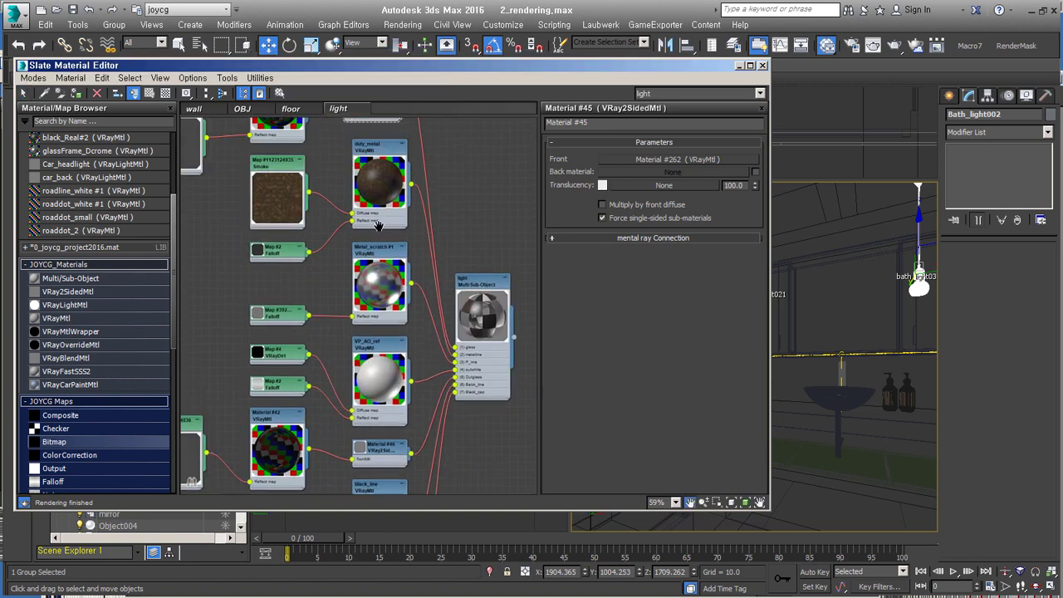
pyautogui.scroll(2, 481, 376)
pyautogui.scroll(1, 432, 357)
pyautogui.scroll(1, 201, 353)
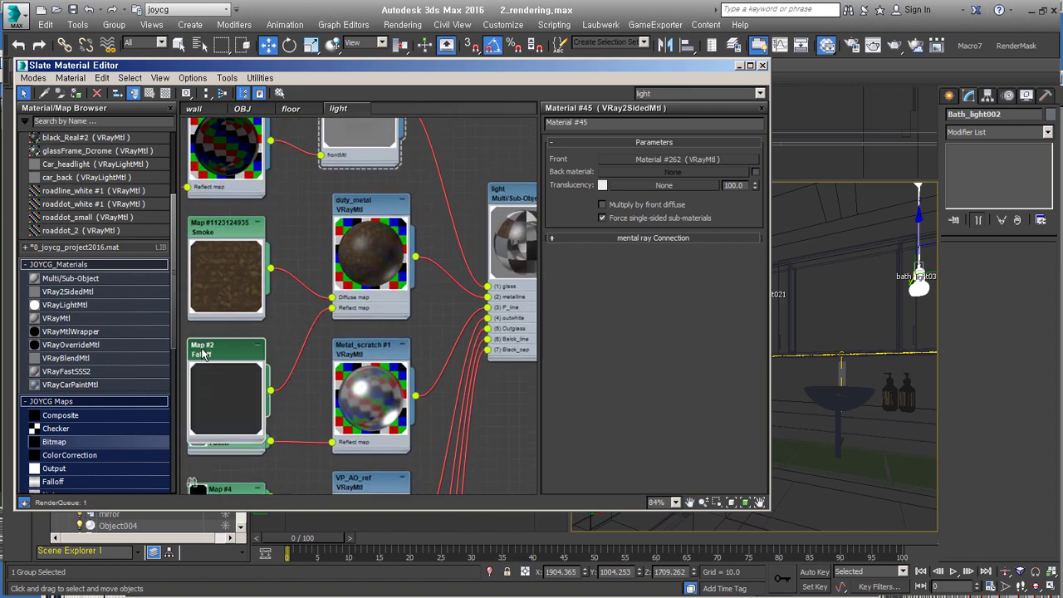
pyautogui.doubleClick(202, 353)
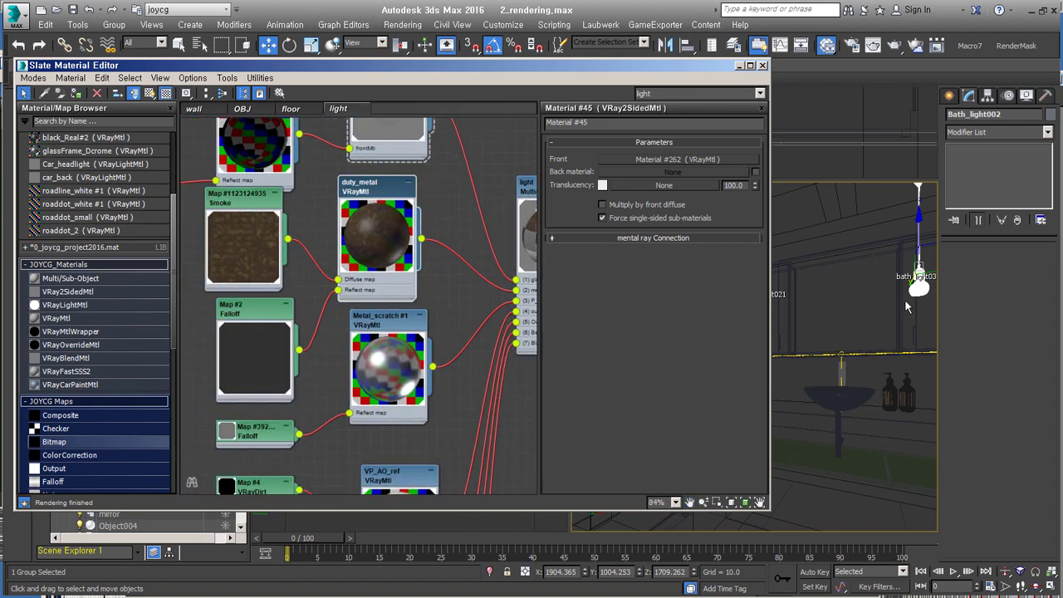
pyautogui.moveTo(363, 270); pyautogui.dragTo(313, 271, button='middle')
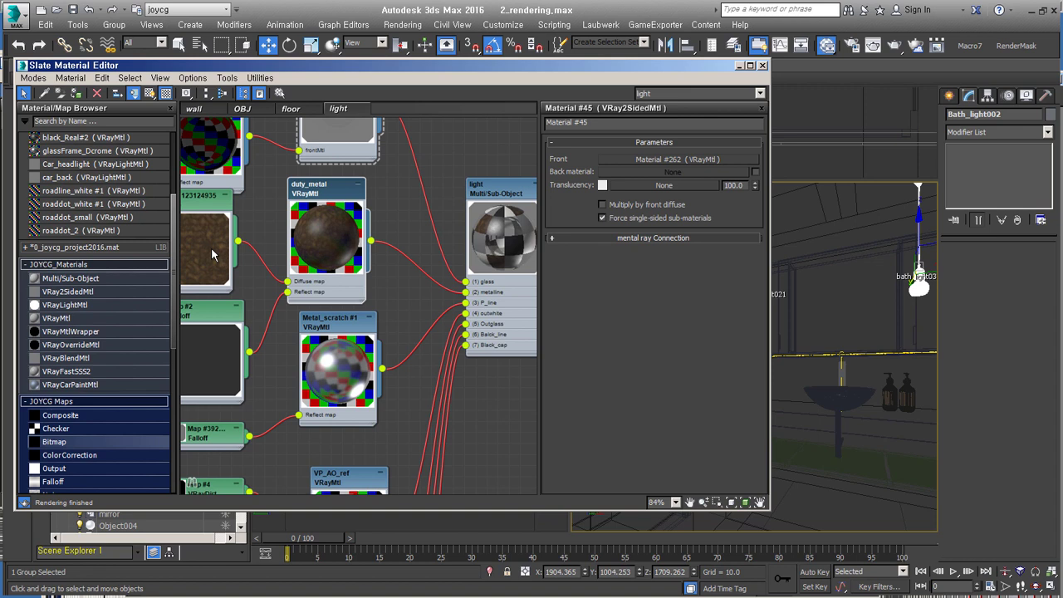
# Open the black_line material's diffuse colour and discard the trial darkening
pyautogui.moveTo(372, 312); pyautogui.dragTo(374, 166, button='middle')
pyautogui.scroll(-1, 416, 356)
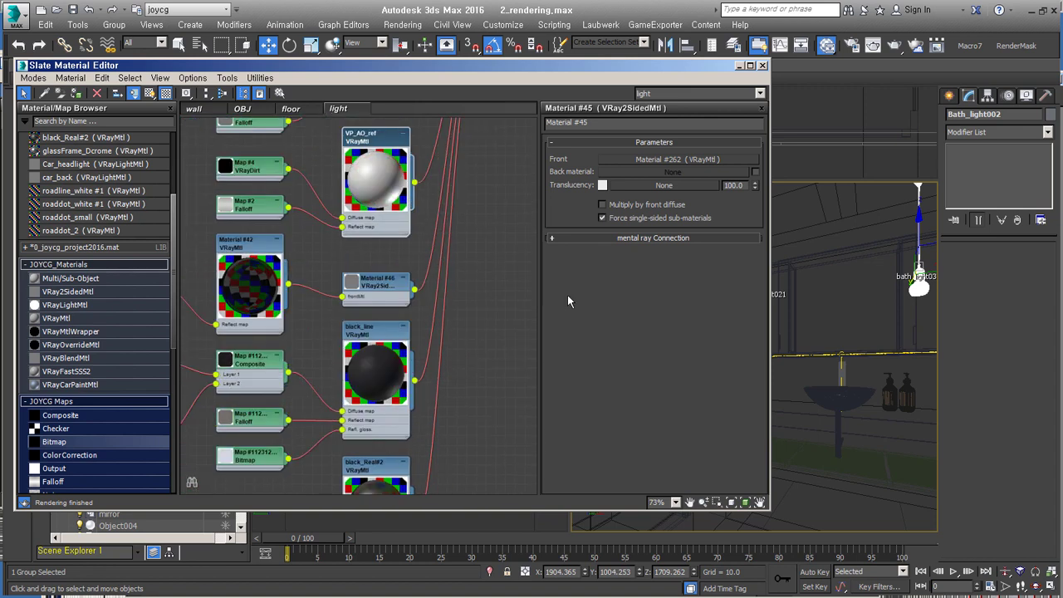
pyautogui.doubleClick(386, 380)
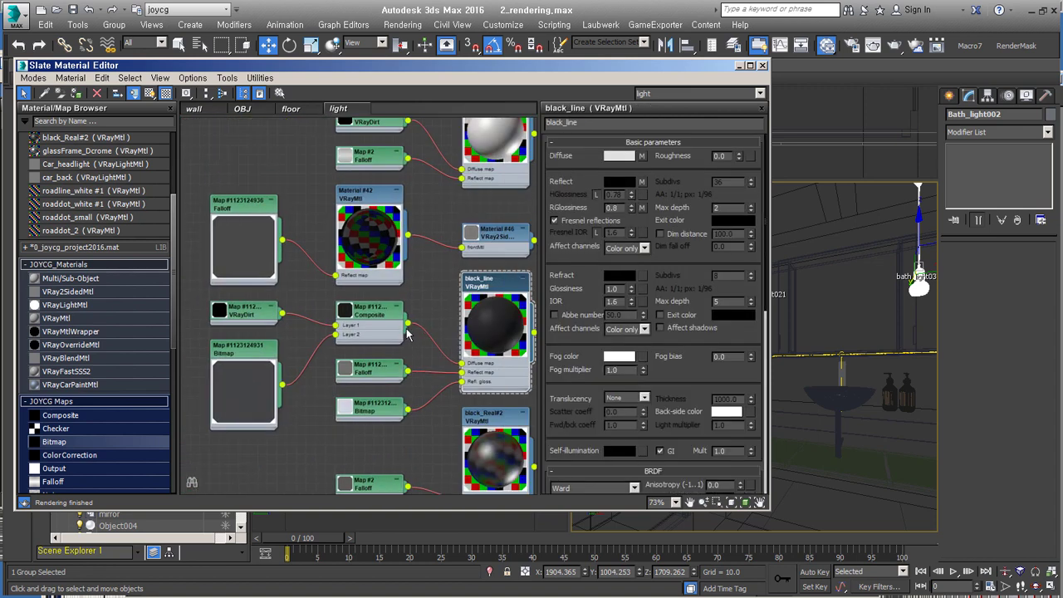
pyautogui.click(619, 155)
pyautogui.moveTo(541, 147); pyautogui.dragTo(543, 154)
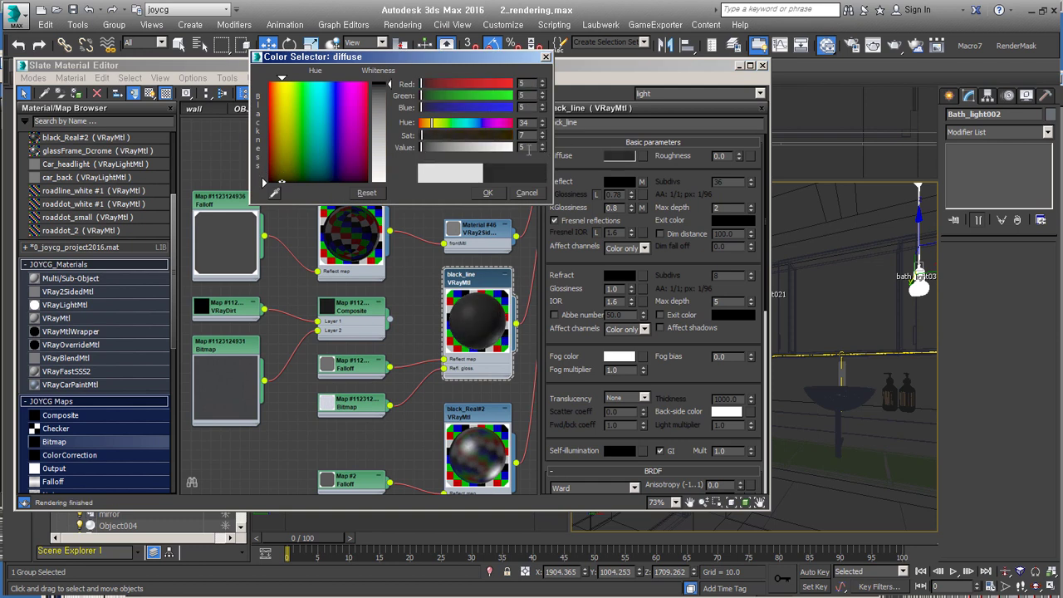
pyautogui.click(527, 193)
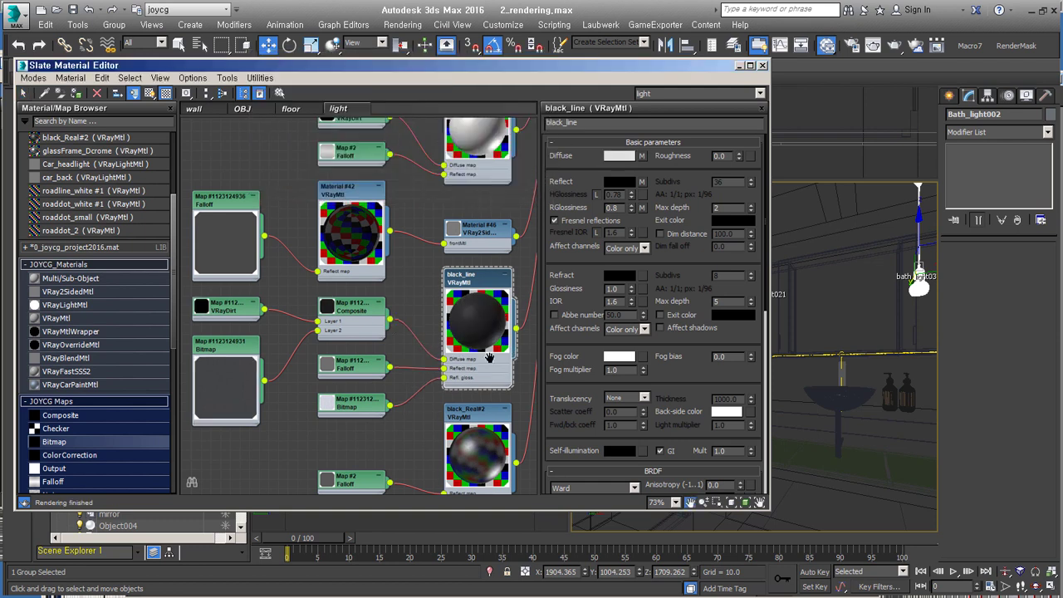
# Back in the object materials, check Material #27's diffuse colour unchanged and frame the mirror nodes
pyautogui.scroll(5, 428, 328)
pyautogui.scroll(-4, 436, 330)
pyautogui.scroll(-4, 436, 330)
pyautogui.scroll(-4, 437, 330)
pyautogui.scroll(-4, 437, 329)
pyautogui.click(242, 108)
pyautogui.scroll(2, 374, 332)
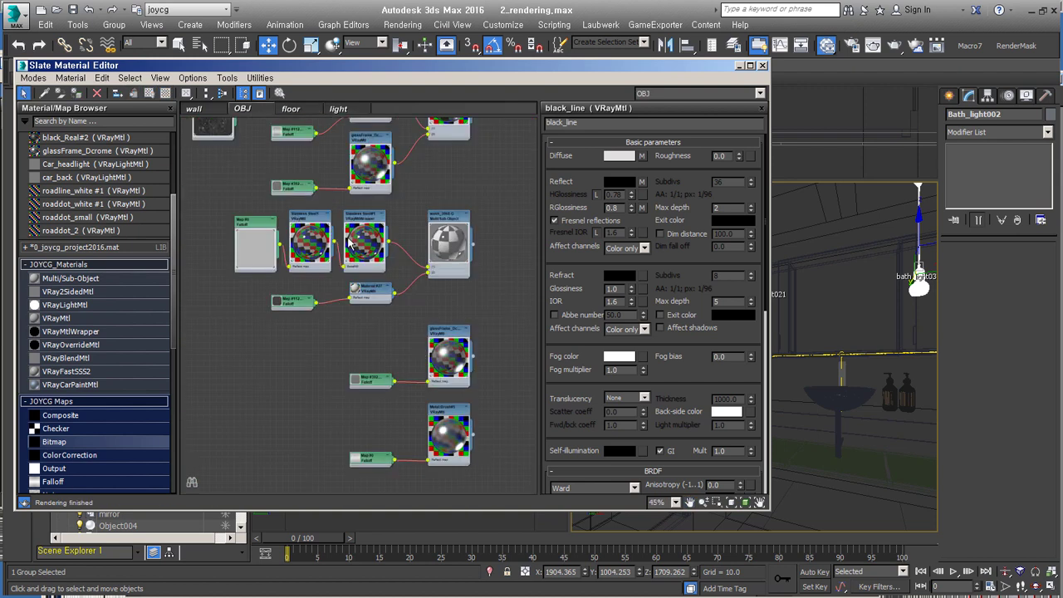
pyautogui.scroll(3, 374, 332)
pyautogui.doubleClick(374, 365)
pyautogui.click(616, 158)
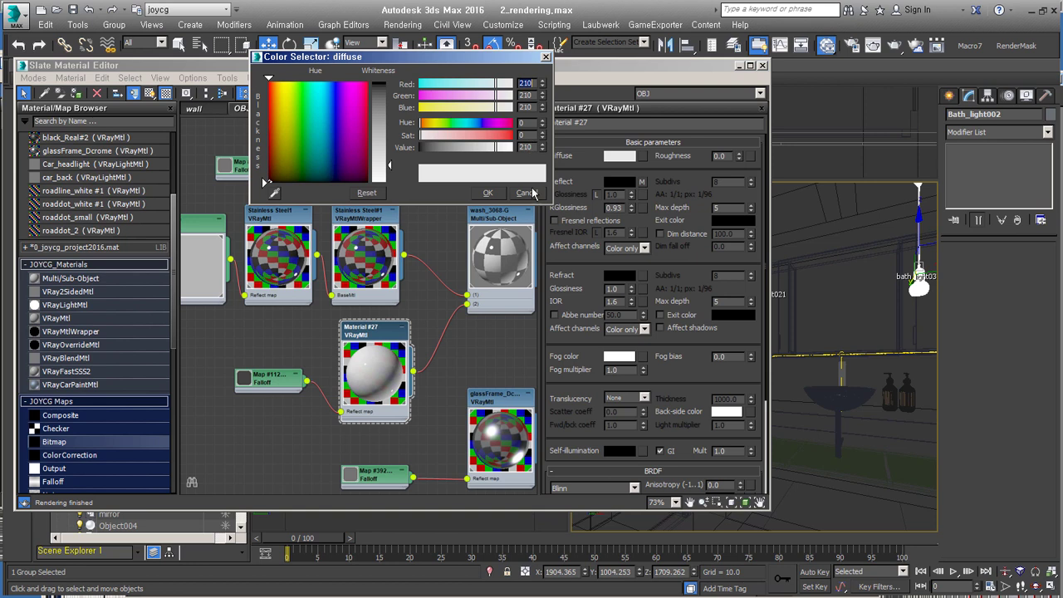
pyautogui.click(528, 193)
pyautogui.moveTo(414, 225)
pyautogui.mouseDown(button='middle')
pyautogui.moveTo(442, 258)
pyautogui.moveTo(478, 225)
pyautogui.mouseUp(button='middle')
# Close the material editor and review VRayLight003's colour and viewport display settings
pyautogui.press('m')
pyautogui.moveTo(562, 209); pyautogui.dragTo(392, 215)
pyautogui.click(447, 307)
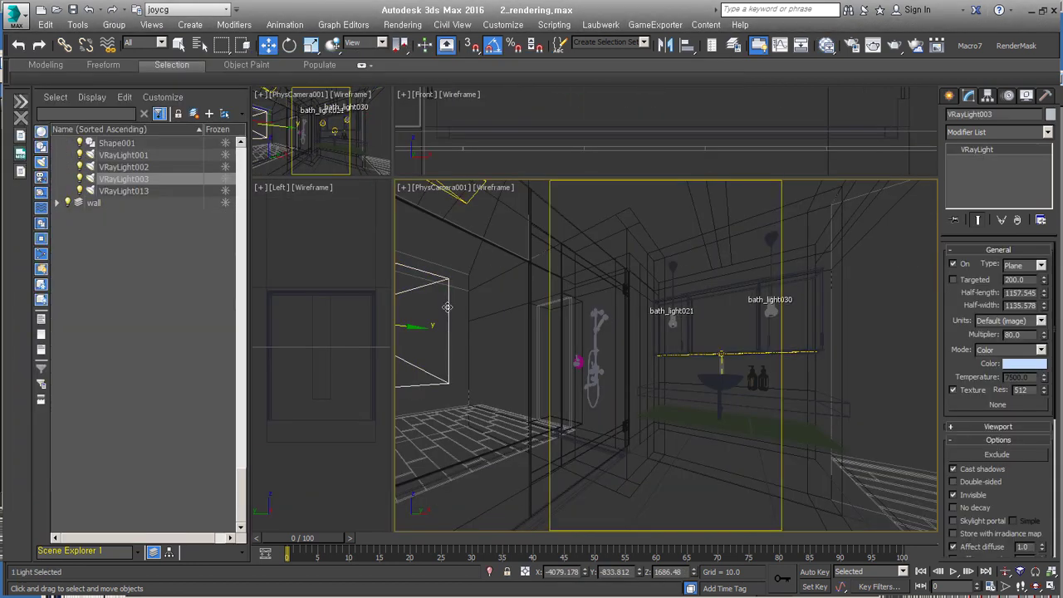
pyautogui.click(1024, 363)
pyautogui.click(541, 199)
pyautogui.scroll(-5, 970, 359)
pyautogui.scroll(-4, 970, 490)
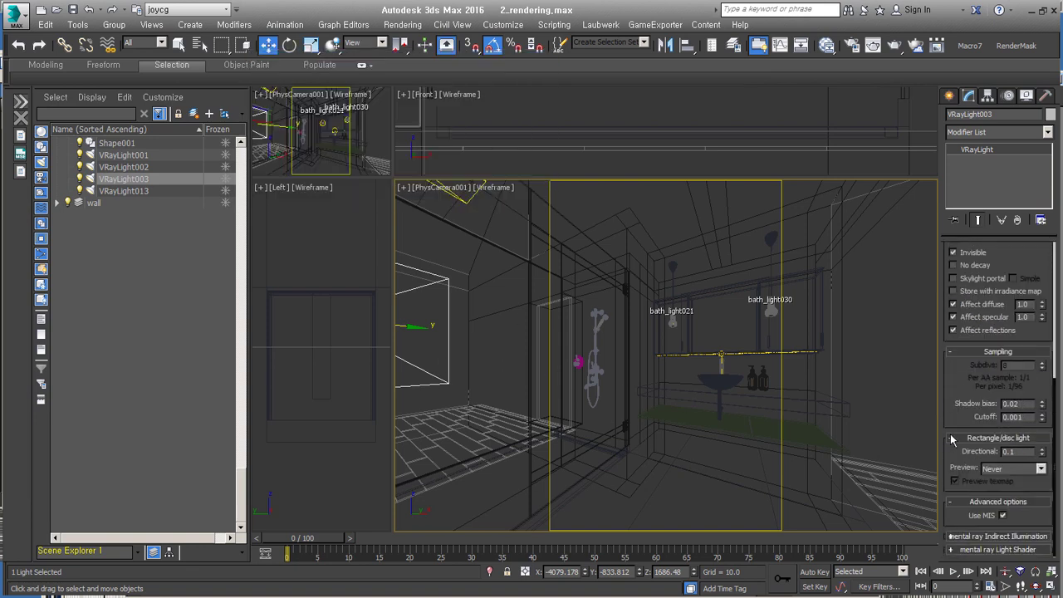
pyautogui.scroll(10, 947, 432)
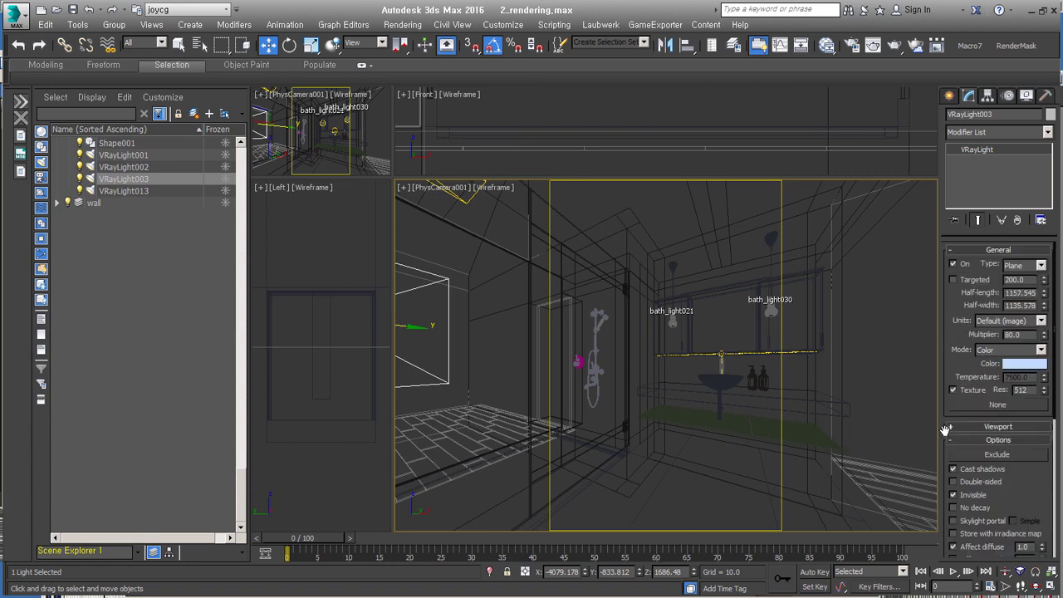
pyautogui.click(977, 429)
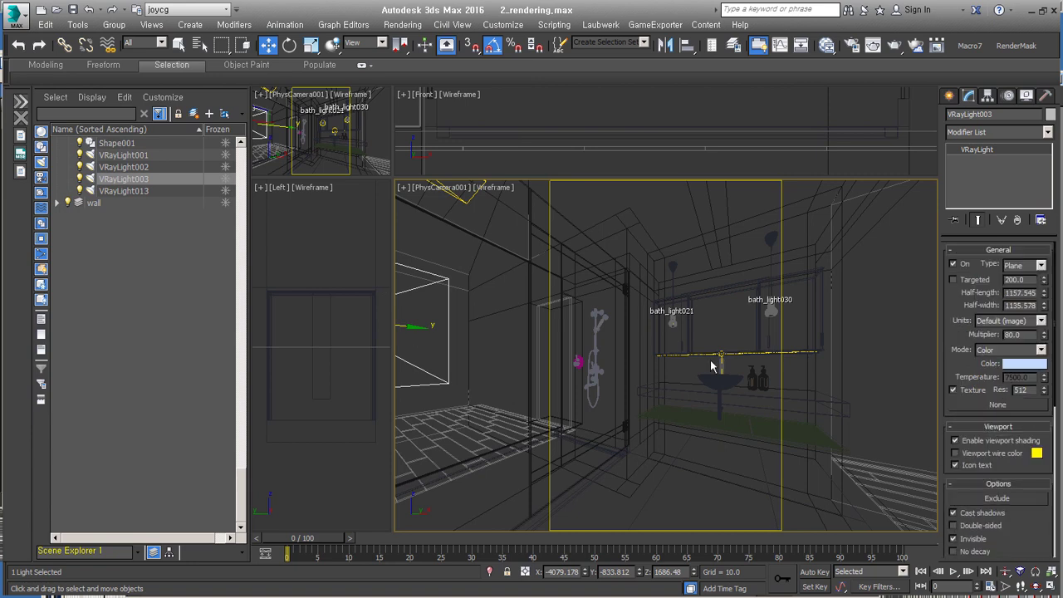
# Select the dnLight006 lamp group and zoom and orbit around it
pyautogui.click(497, 359)
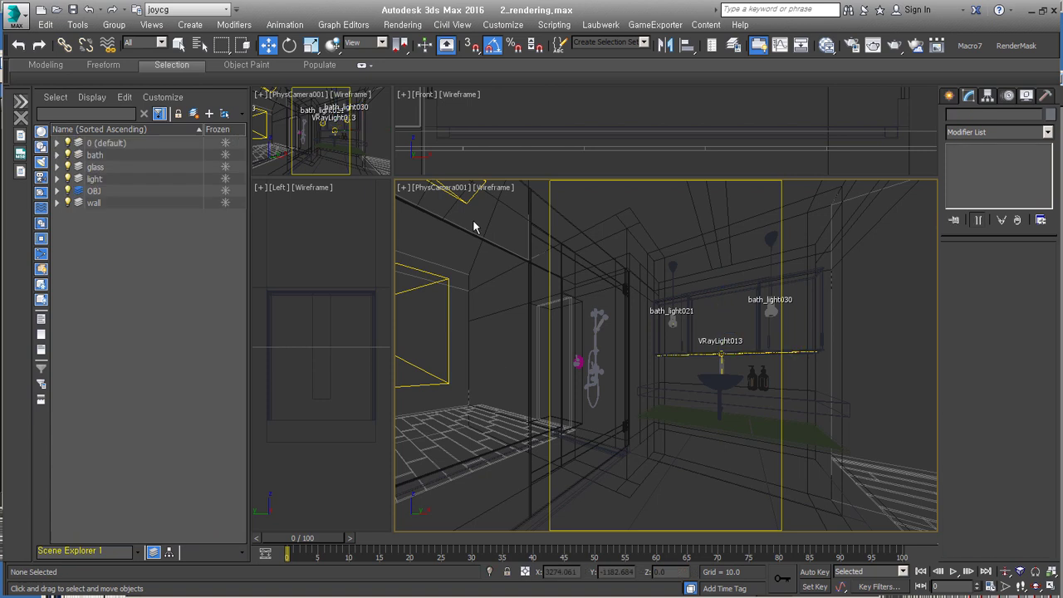
pyautogui.hotkey('ctrl', 'z')
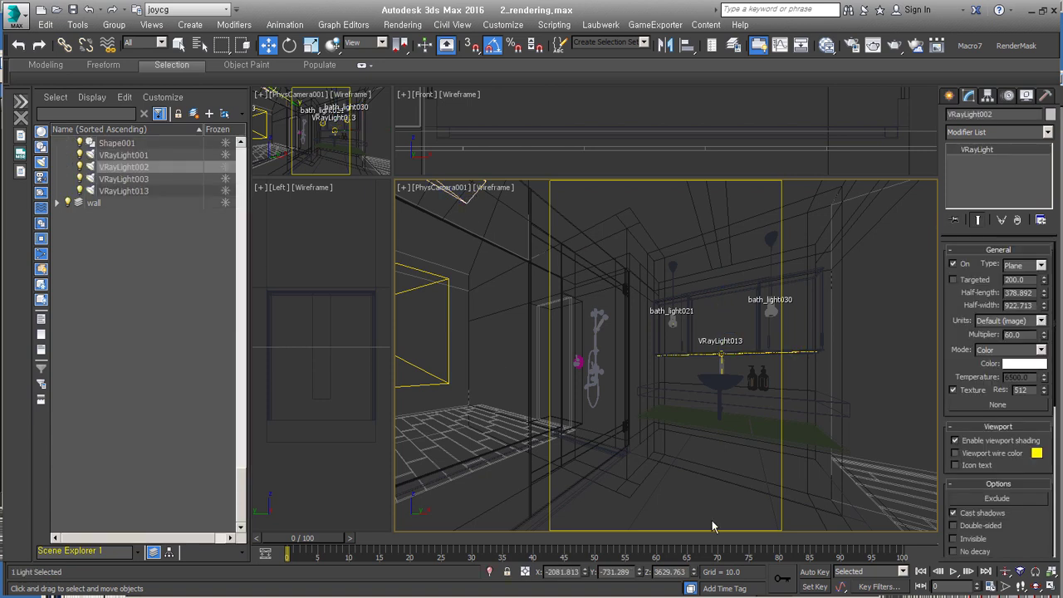
pyautogui.hotkey('ctrl', 'y')
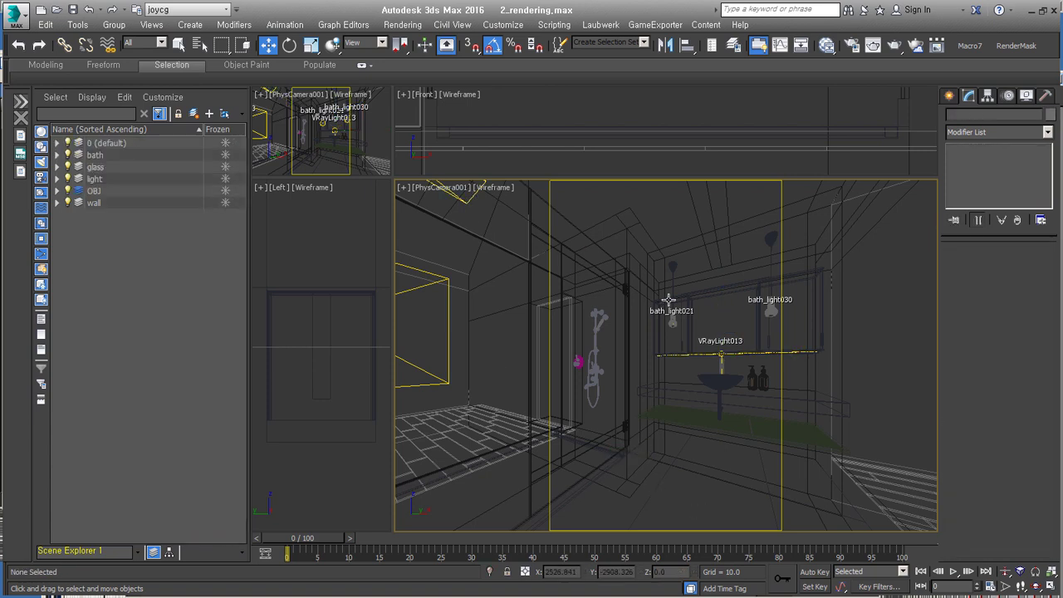
pyautogui.click(652, 379)
pyautogui.press('t')
pyautogui.press('z')
pyautogui.keyDown('alt'); pyautogui.moveTo(693, 382); pyautogui.dragTo(664, 306, button='middle'); pyautogui.keyUp('alt')
pyautogui.scroll(3, 664, 306)
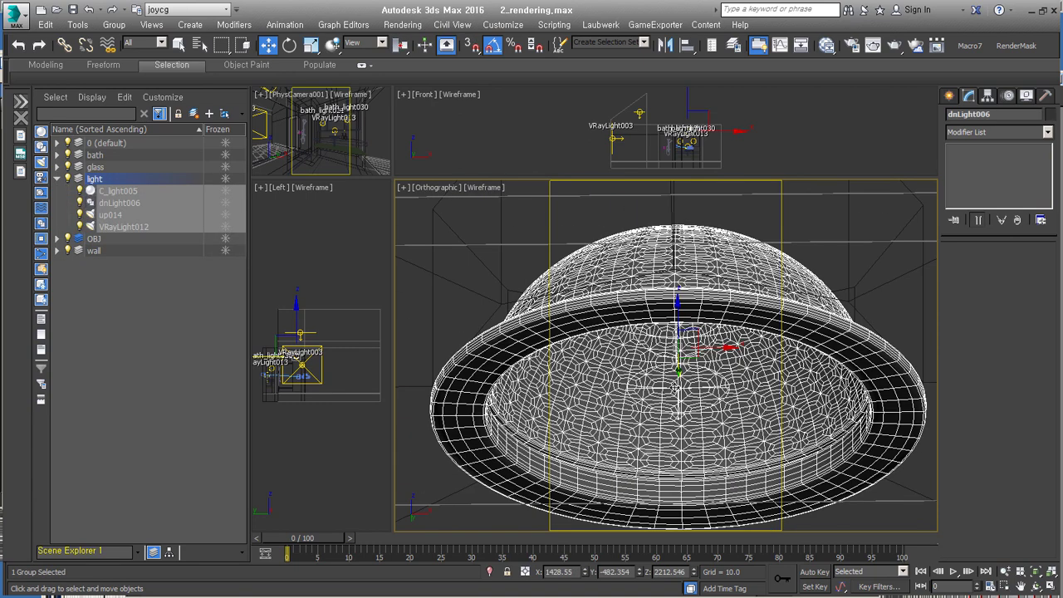
# Pan the top view of the bathroom, return to PhysCamera001, and open Render Setup with F10
pyautogui.press('t')
pyautogui.scroll(-5, 672, 357)
pyautogui.click(626, 371)
pyautogui.moveTo(625, 372); pyautogui.dragTo(738, 371, button='middle')
pyautogui.press('c')
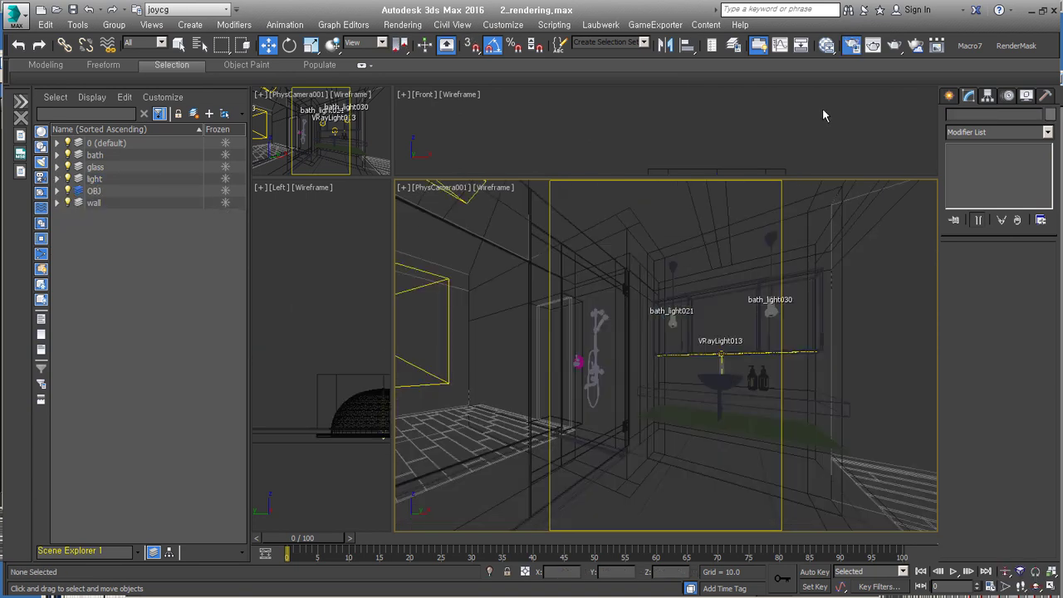
pyautogui.press('F10')
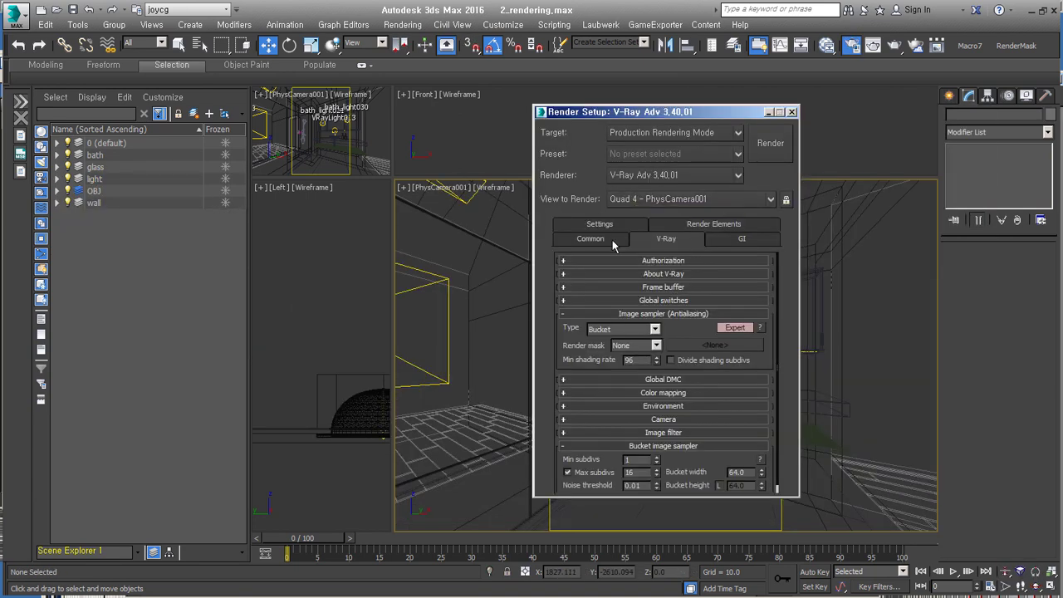
# In the V-Ray tab, expand Global switches, check image sampler types, and enable Divide shading subdivs
pyautogui.click(591, 238)
pyautogui.click(665, 239)
pyautogui.click(615, 286)
pyautogui.click(631, 287)
pyautogui.click(664, 300)
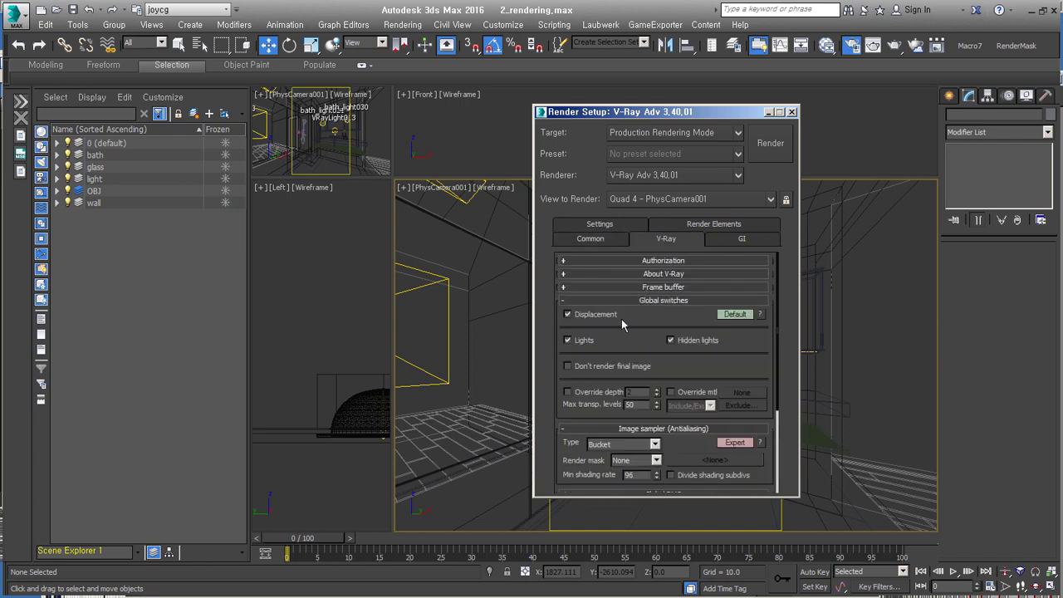
pyautogui.moveTo(631, 112); pyautogui.dragTo(342, 106)
pyautogui.scroll(-3, 367, 318)
pyautogui.click(366, 317)
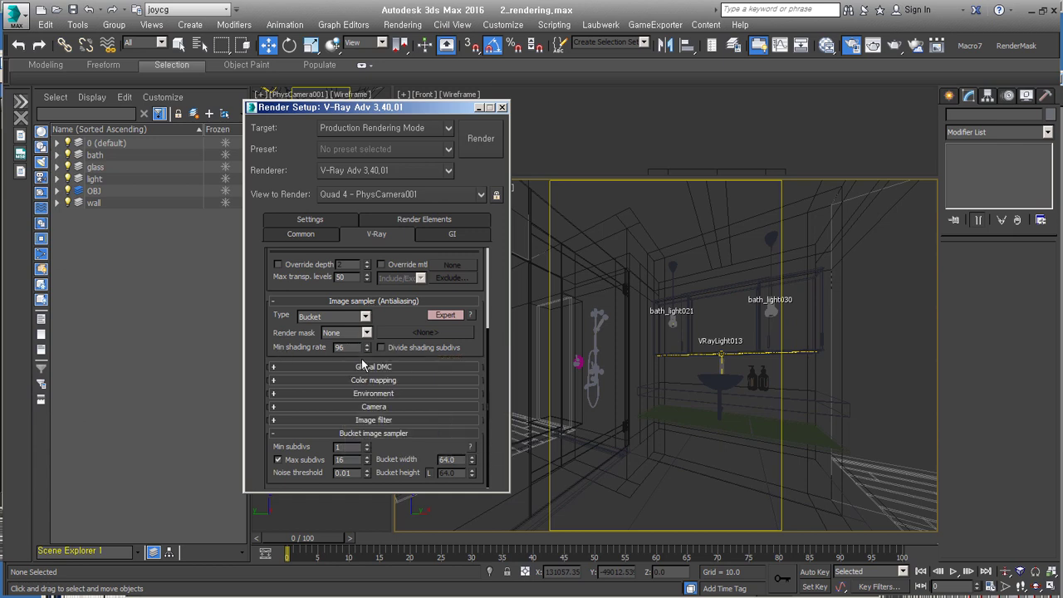
pyautogui.click(387, 347)
# Review the Global DMC, Color mapping and Image filter rollouts, then show the GI settings
pyautogui.click(374, 366)
pyautogui.click(373, 366)
pyautogui.click(374, 380)
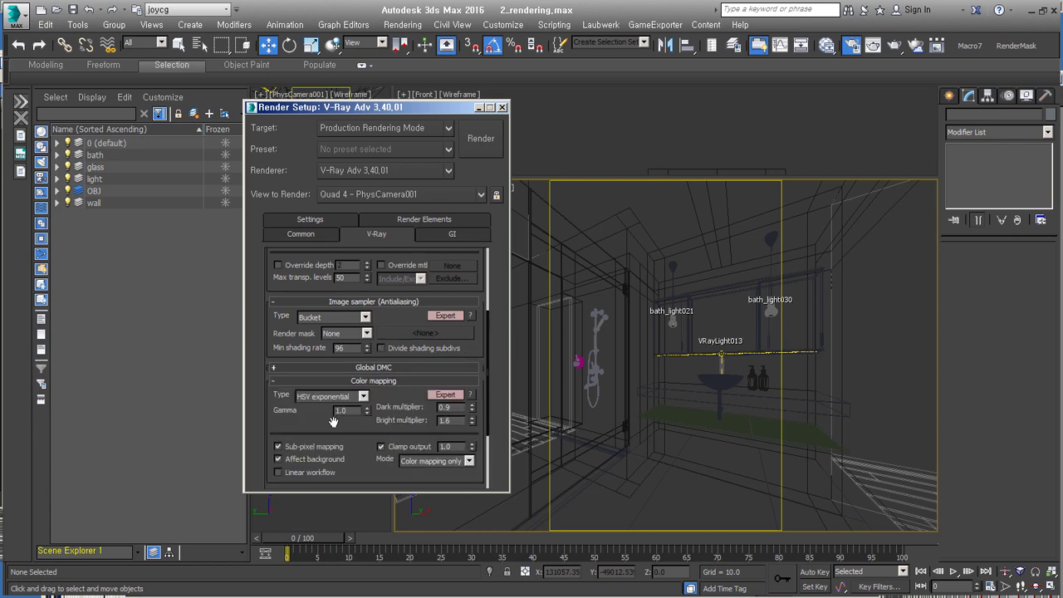
pyautogui.click(373, 379)
pyautogui.click(373, 419)
pyautogui.scroll(-1, 370, 390)
pyautogui.scroll(-2, 367, 382)
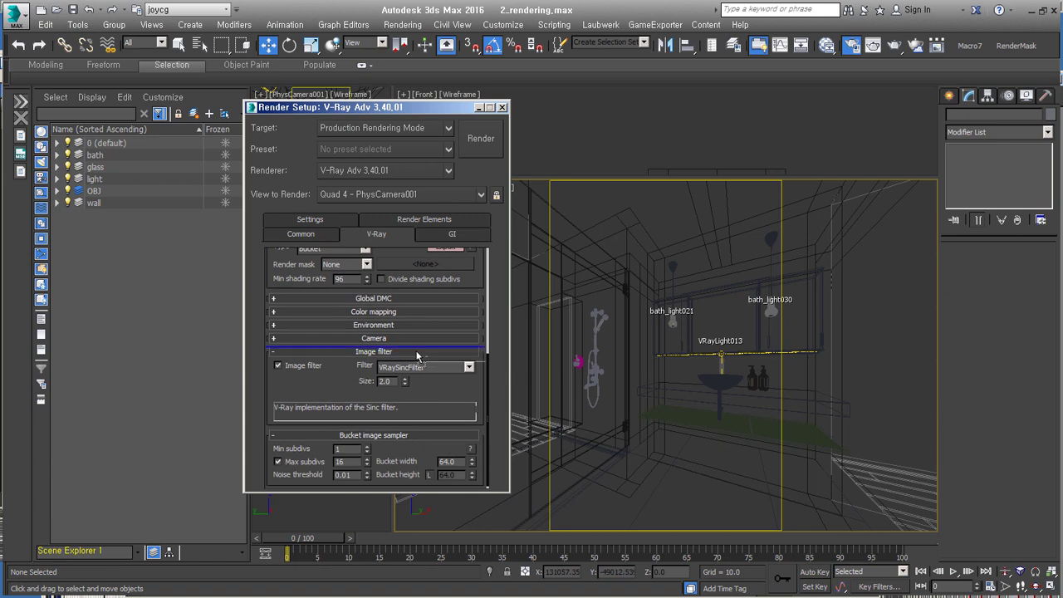
pyautogui.moveTo(421, 441); pyautogui.dragTo(374, 286)
pyautogui.moveTo(374, 398); pyautogui.dragTo(374, 332)
pyautogui.scroll(2, 345, 366)
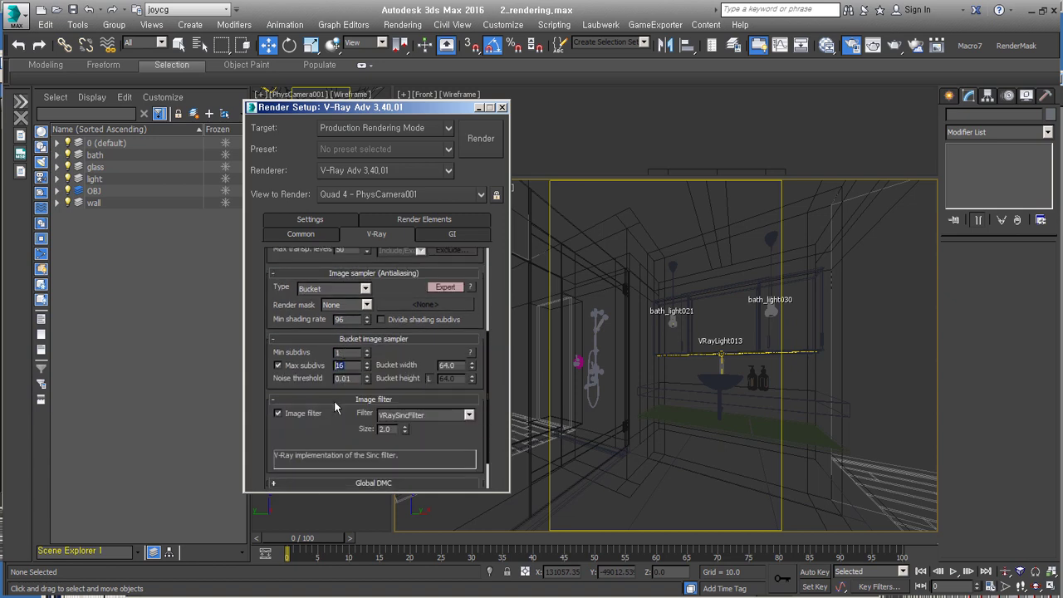
pyautogui.scroll(-2, 314, 488)
pyautogui.click(374, 436)
pyautogui.click(452, 233)
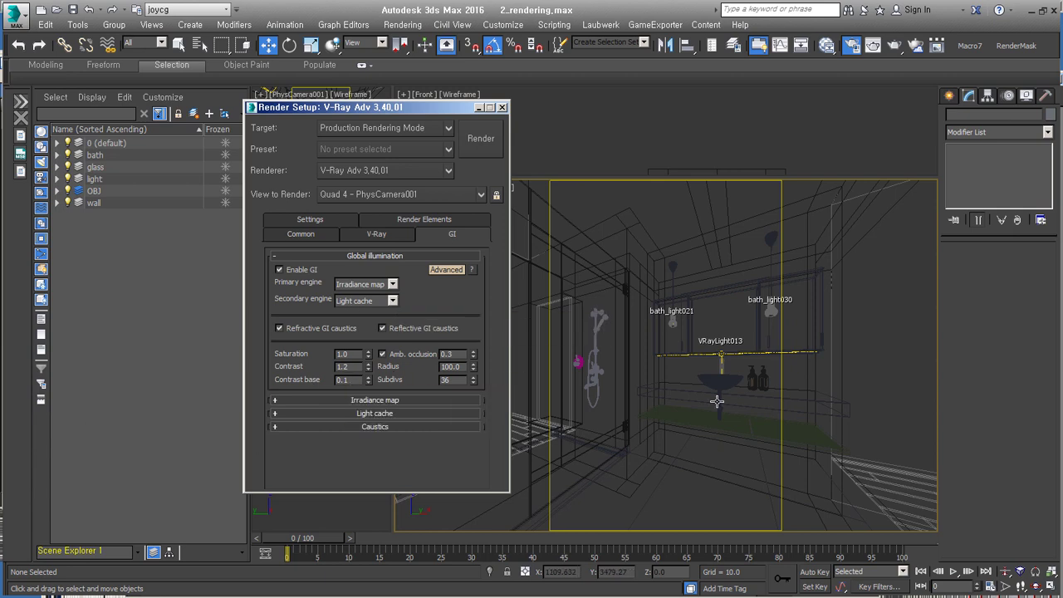
# Review the Irradiance map and Light cache settings, then expand the default displacement settings
pyautogui.click(390, 399)
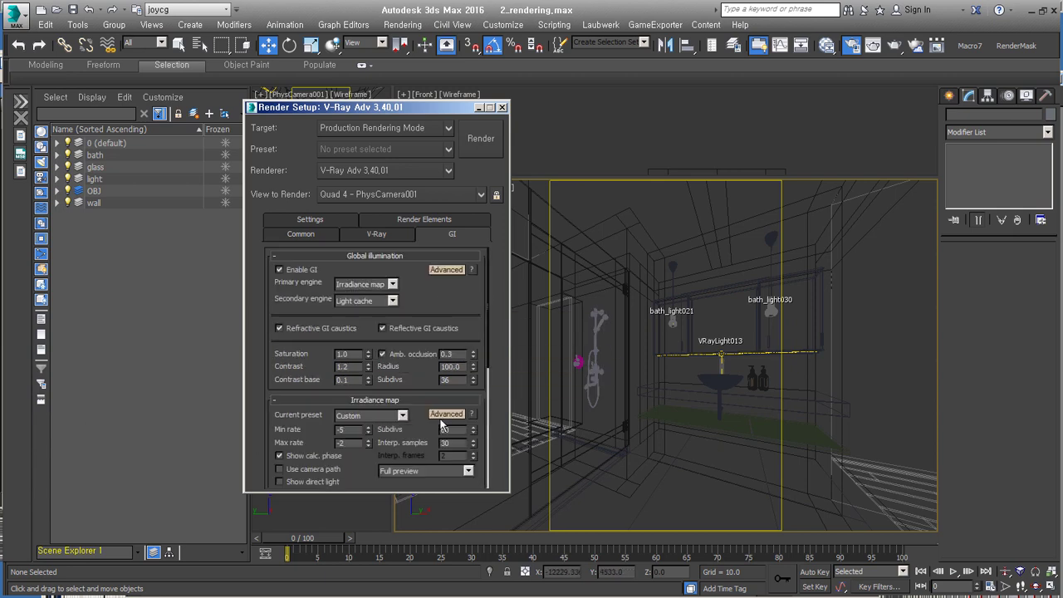
pyautogui.scroll(-3, 337, 424)
pyautogui.scroll(2, 331, 403)
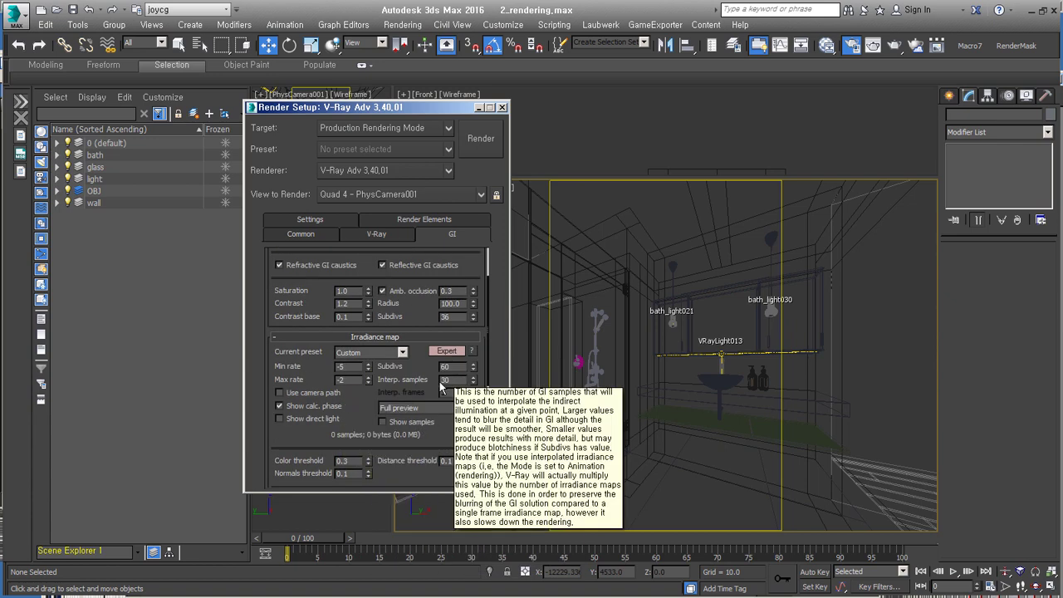
pyautogui.scroll(-5, 391, 449)
pyautogui.scroll(-5, 365, 465)
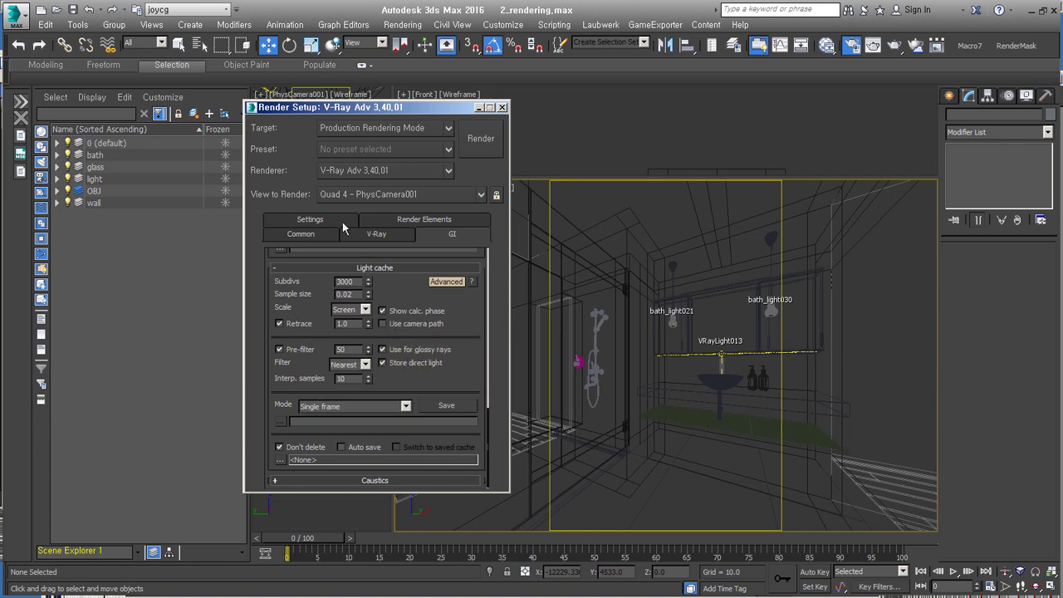
pyautogui.hotkey('ctrl', 'Tab')
pyautogui.click(379, 256)
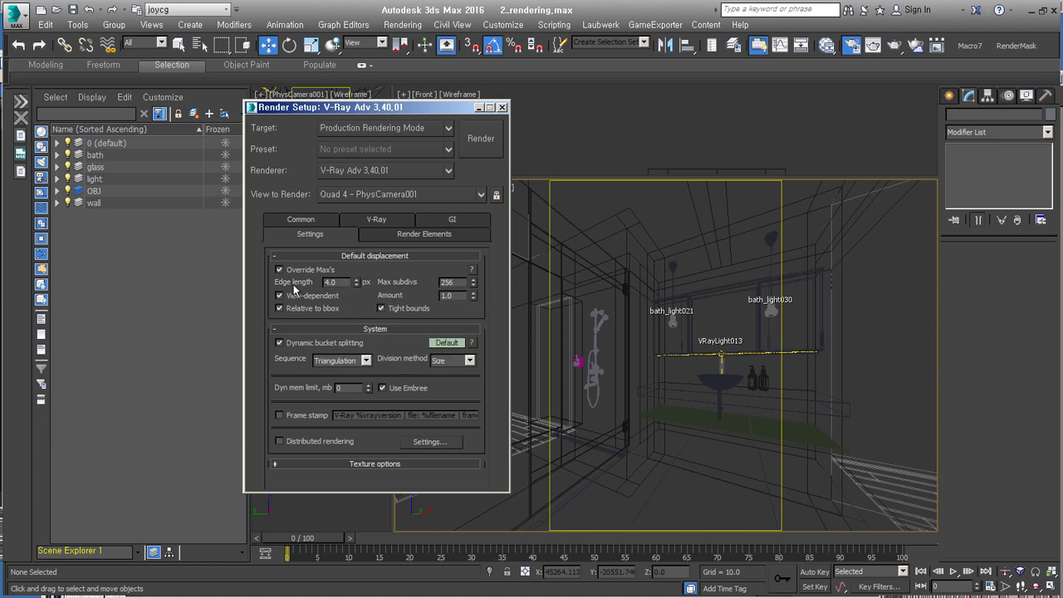
# Select the VRayDenoiser and VRayExtraTex render elements and inspect the AO_150 ambient occlusion map
pyautogui.hotkey('ctrl', 'Tab')
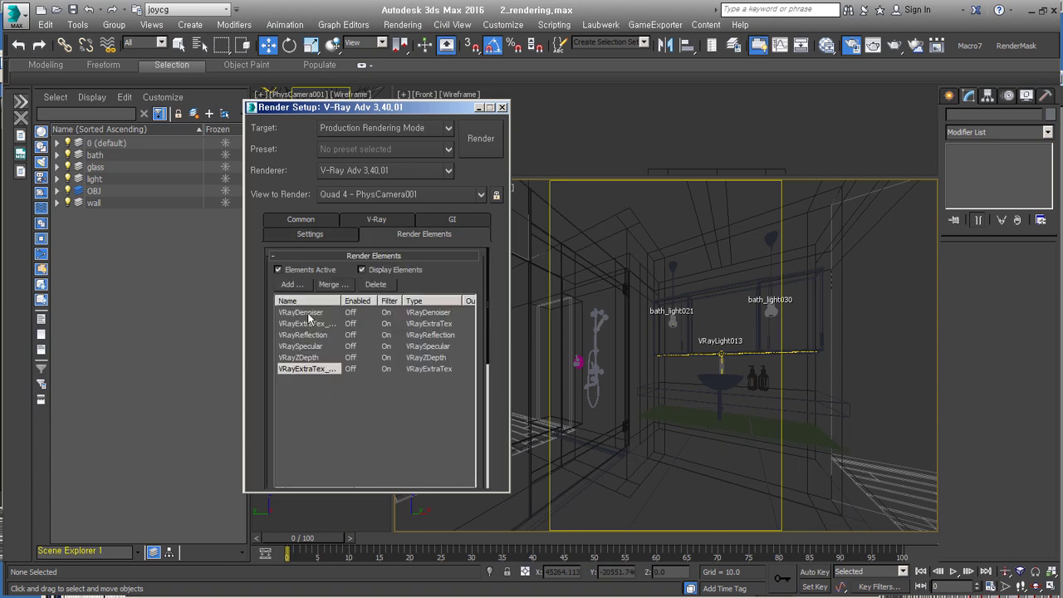
pyautogui.click(315, 317)
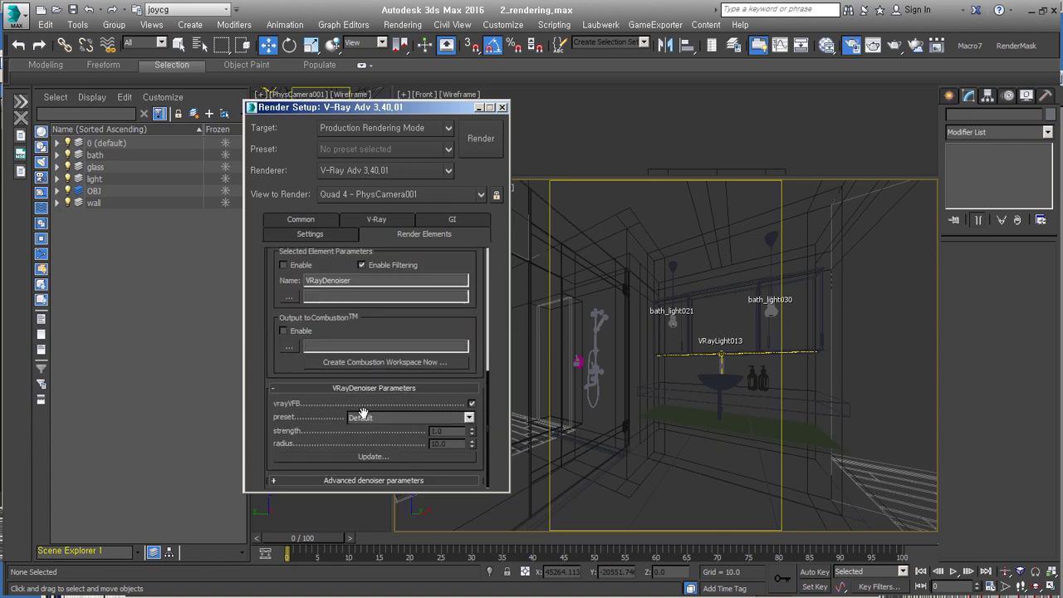
pyautogui.click(309, 325)
pyautogui.scroll(-2, 479, 404)
pyautogui.scroll(-4, 449, 398)
pyautogui.click(828, 48)
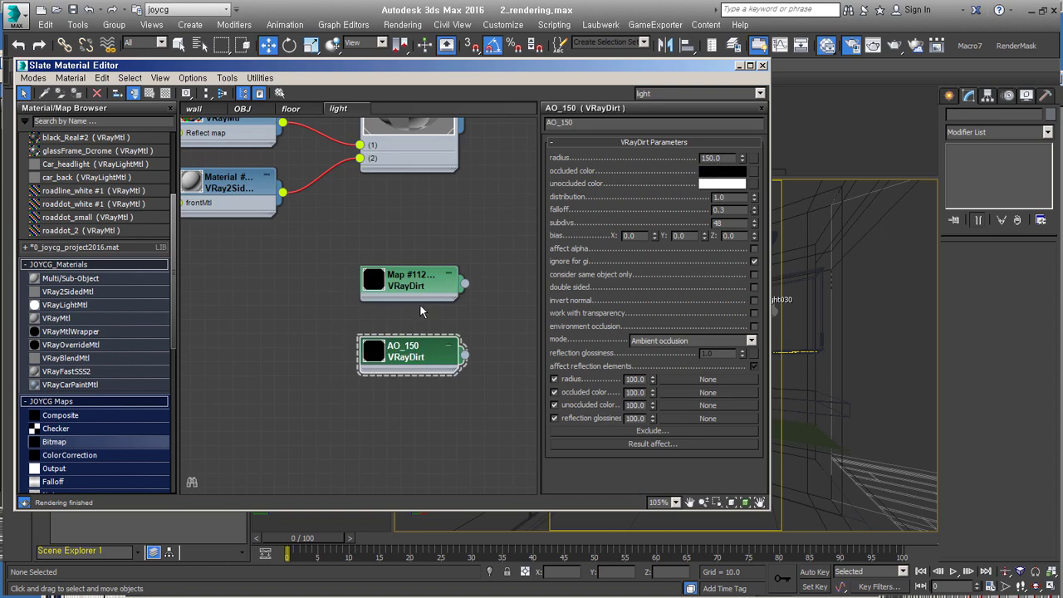
pyautogui.click(739, 66)
# Check the VRayReflection and VRayZDepth render elements, then close Render Setup
pyautogui.scroll(5, 373, 374)
pyautogui.scroll(-5, 373, 374)
pyautogui.moveTo(417, 344); pyautogui.dragTo(358, 344)
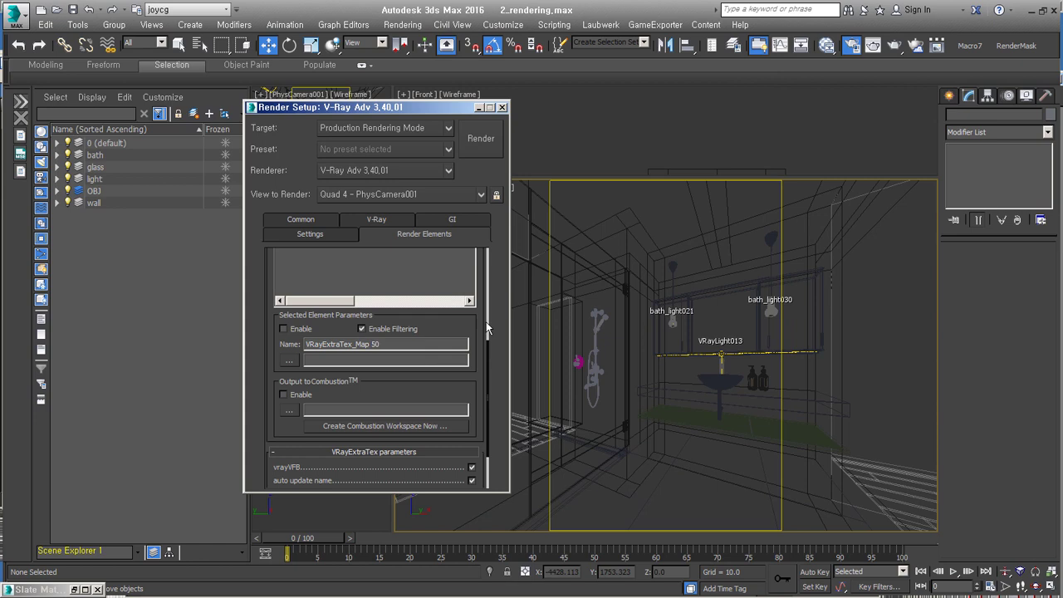
pyautogui.scroll(5, 316, 322)
pyautogui.click(315, 335)
pyautogui.click(303, 357)
pyautogui.scroll(-3, 316, 357)
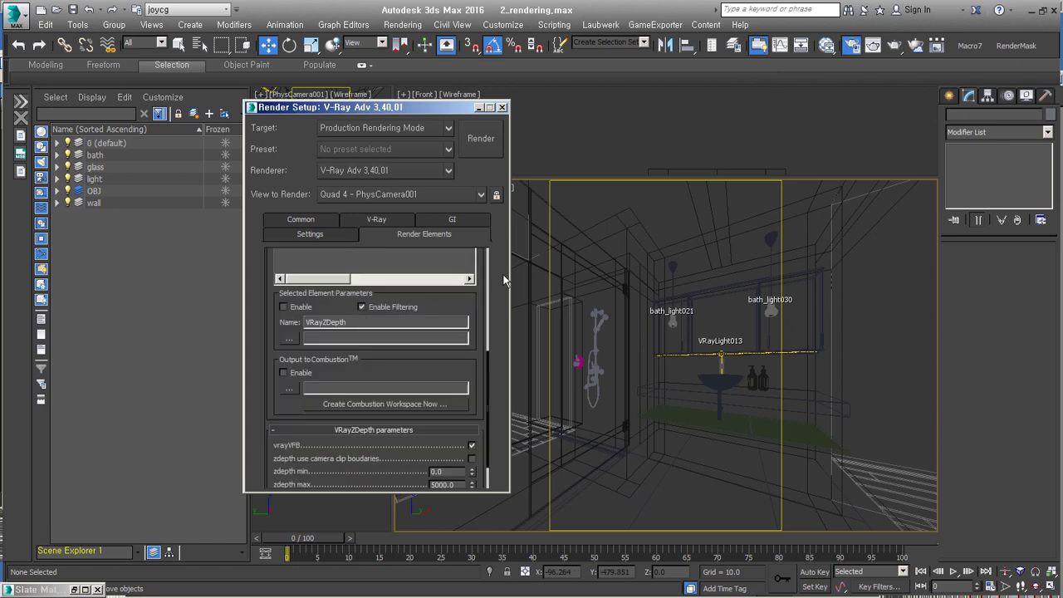
pyautogui.scroll(-2, 374, 399)
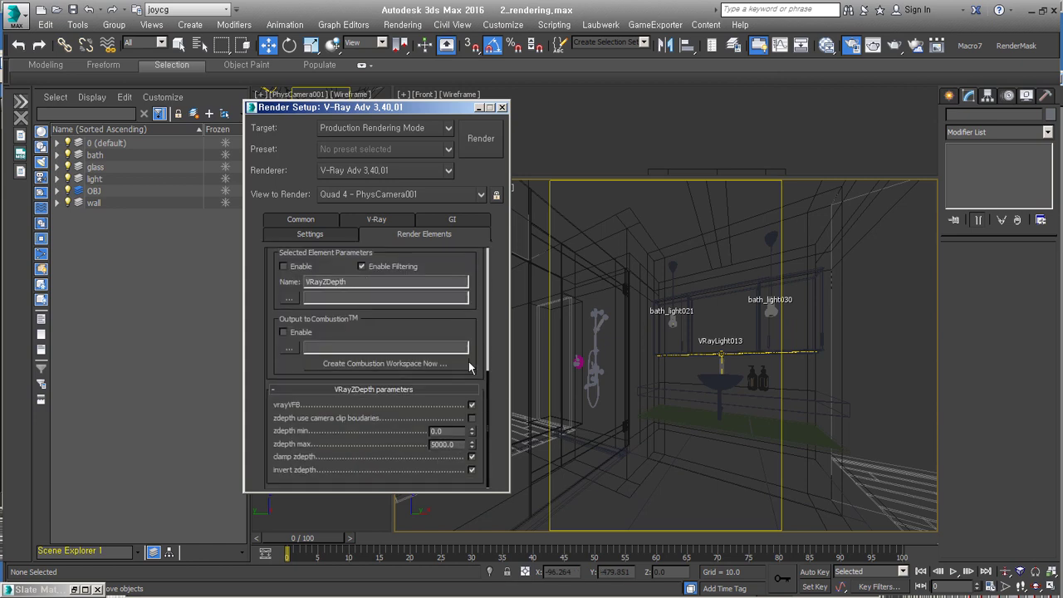
pyautogui.click(479, 107)
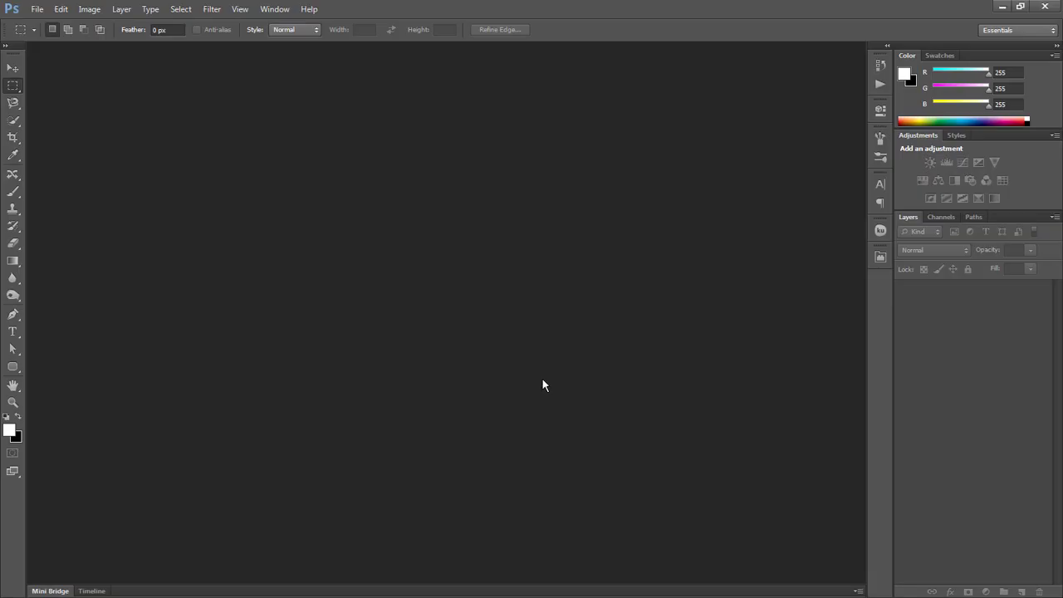
# Open the bath render pass TGA files from RGB_color through VRayZDepth
pyautogui.doubleClick(447, 327)
pyautogui.click(565, 187)
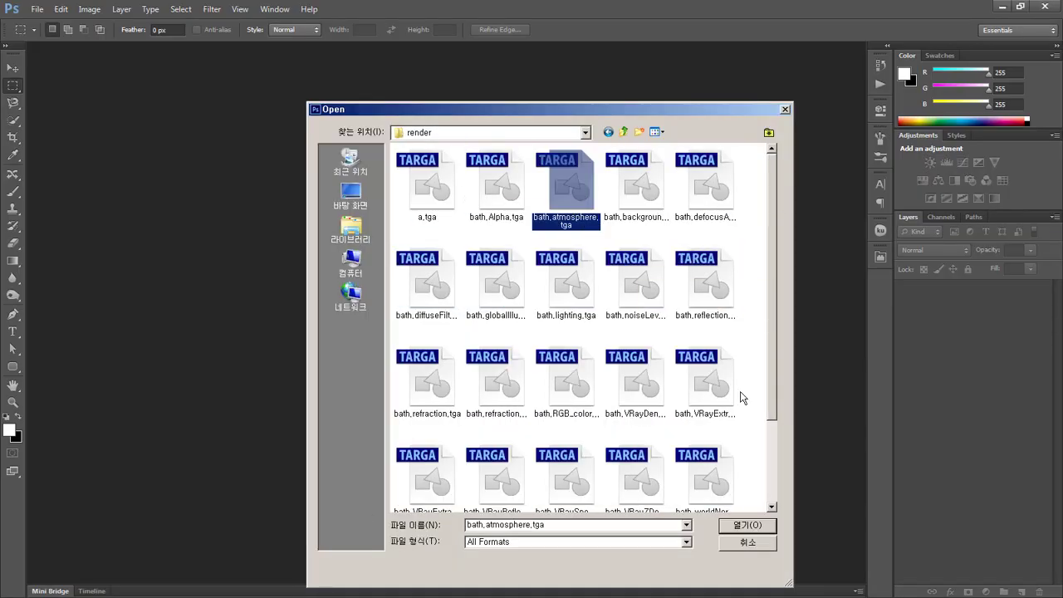
pyautogui.click(567, 374)
pyautogui.keyDown('shift'); pyautogui.click(635, 473); pyautogui.keyUp('shift')
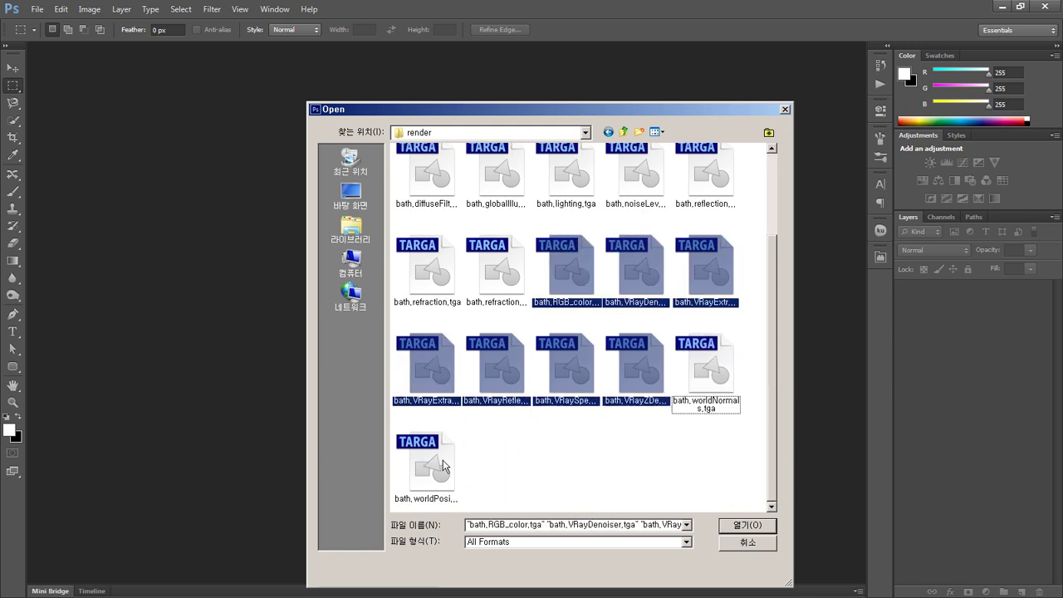
pyautogui.click(751, 527)
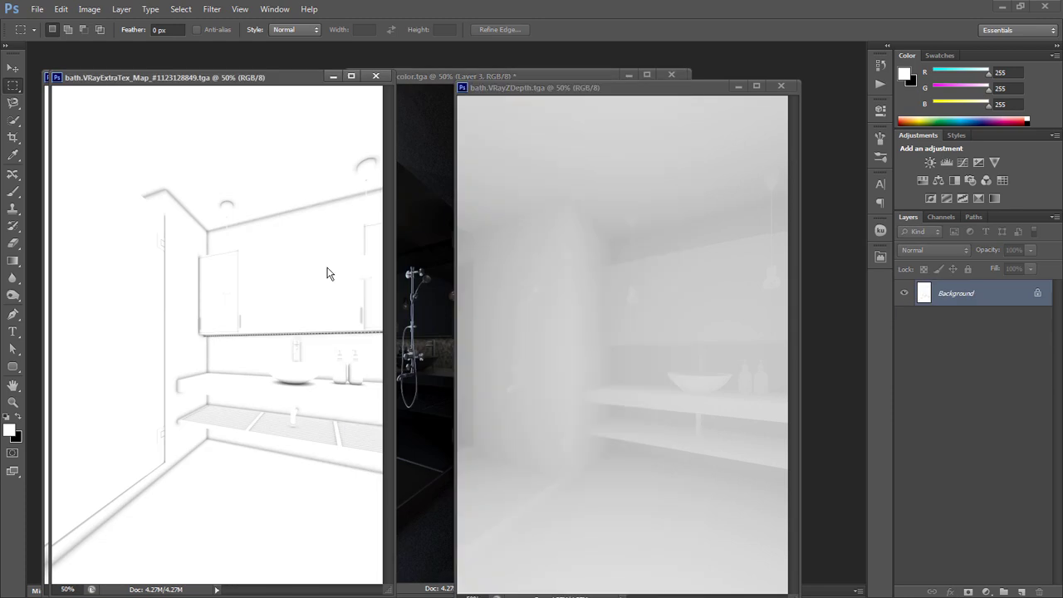
# Copy both occlusion passes into bath.RGB_color and close the depth pass without saving
pyautogui.moveTo(531, 290); pyautogui.dragTo(399, 315)
pyautogui.moveTo(208, 304); pyautogui.dragTo(416, 279)
pyautogui.hotkey('ctrl', 'w')
pyautogui.click(540, 232)
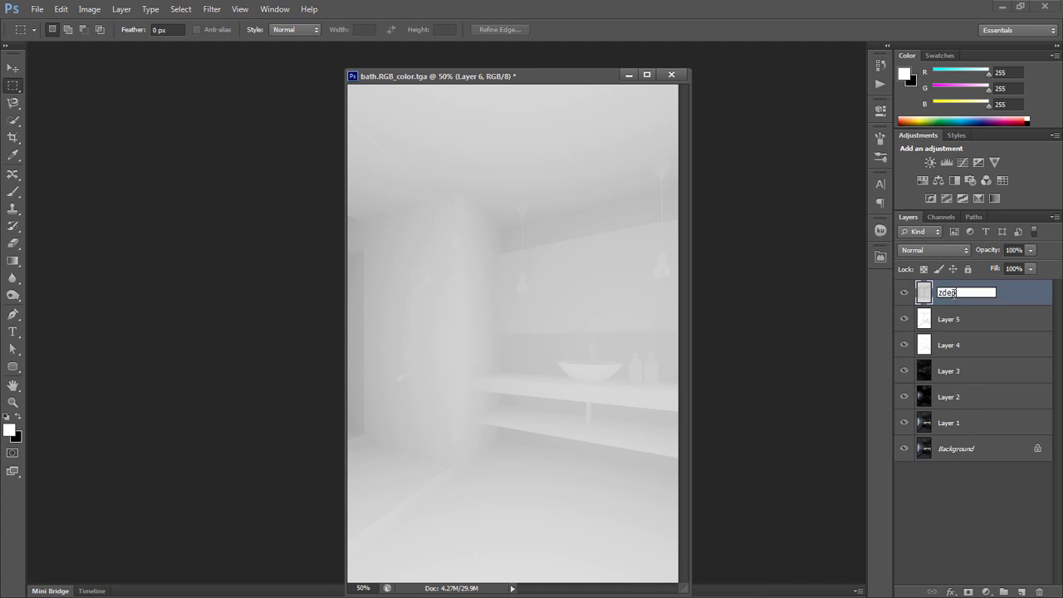
# Compare layer visibility, delete Layer 1 and select Layer 2 with the whole render fitted
pyautogui.keyDown('alt'); pyautogui.click(904, 448); pyautogui.keyUp('alt')
pyautogui.keyDown('alt'); pyautogui.scroll(3, 651, 376); pyautogui.keyUp('alt')
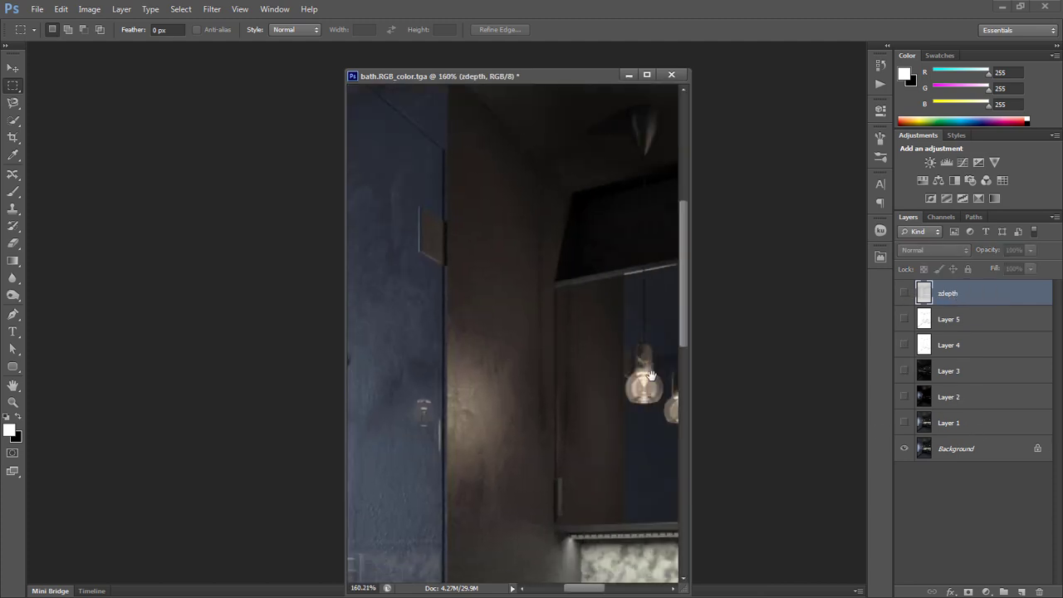
pyautogui.click(905, 423)
pyautogui.moveTo(457, 322); pyautogui.dragTo(495, 390)
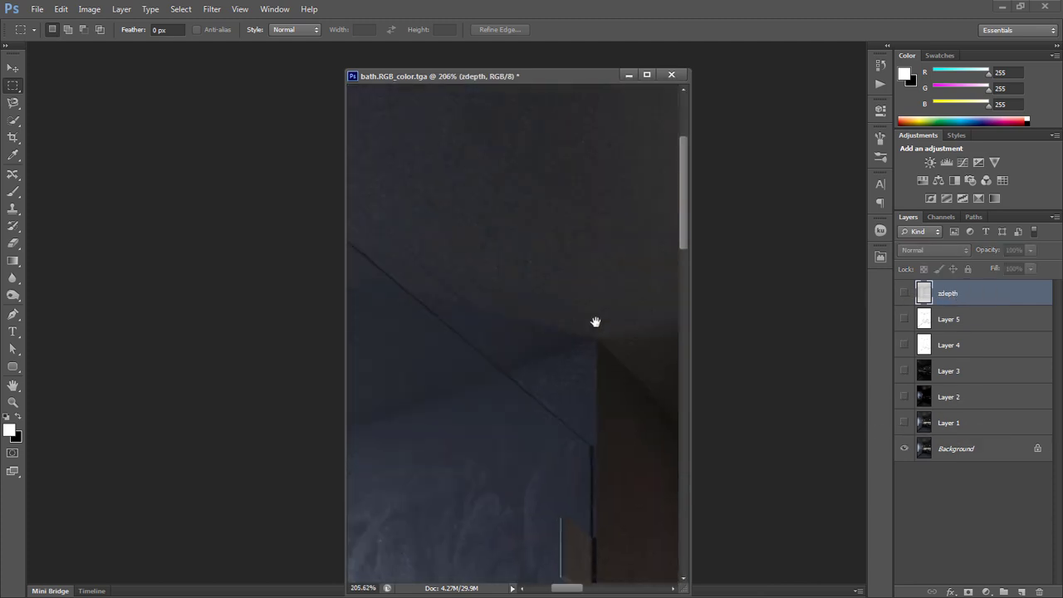
pyautogui.hotkey('ctrl', '0')
pyautogui.click(964, 424)
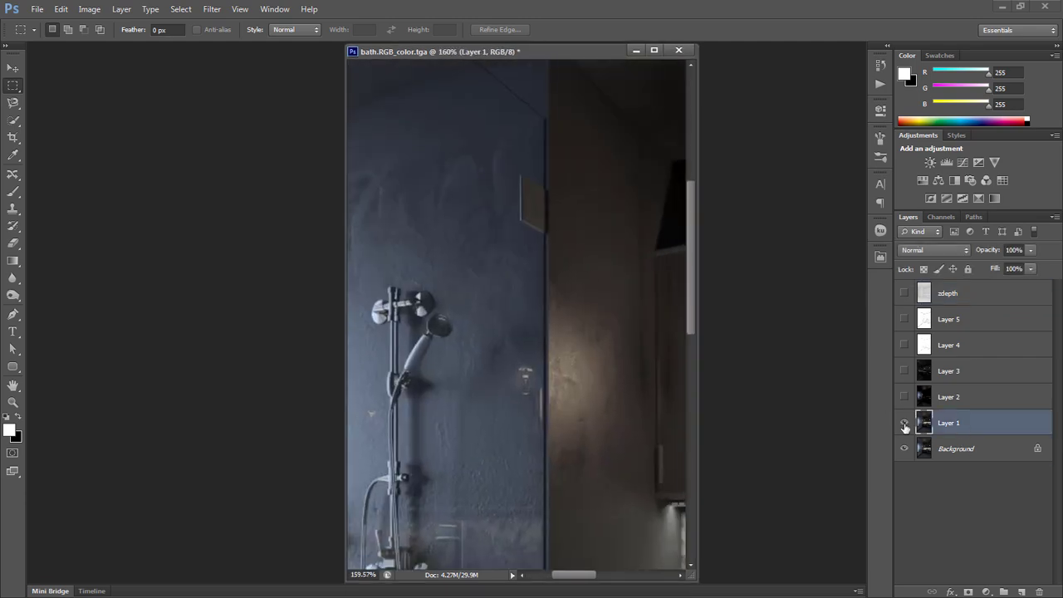
pyautogui.hotkey('ctrl', 'e')
pyautogui.click(946, 397)
pyautogui.click(904, 397)
pyautogui.hotkey('ctrl', '0')
# Set Layers 2 and 3 to Screen blending
pyautogui.click(934, 250)
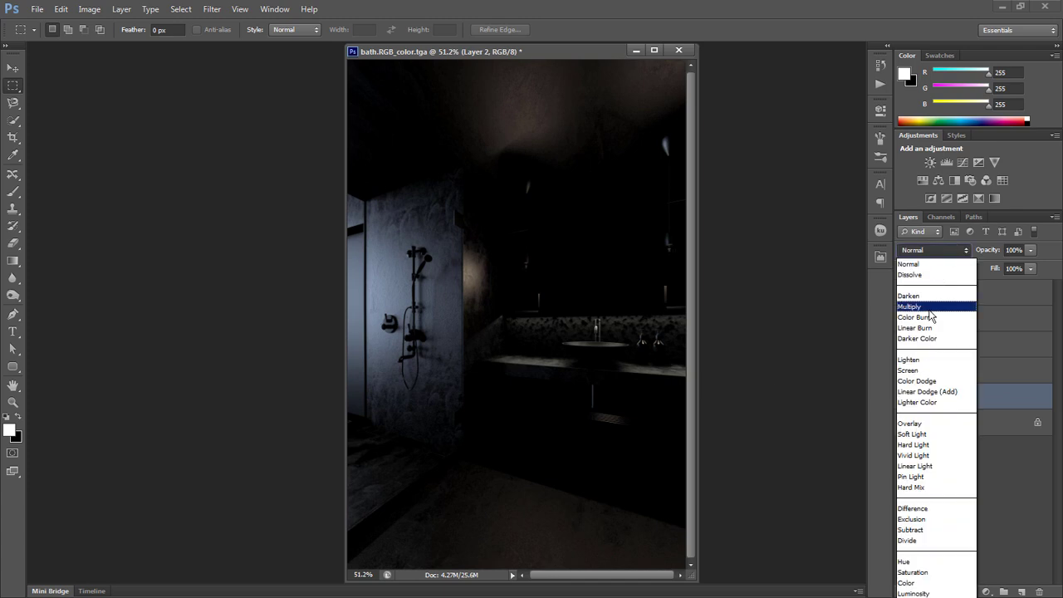
pyautogui.click(922, 373)
pyautogui.doubleClick(904, 397)
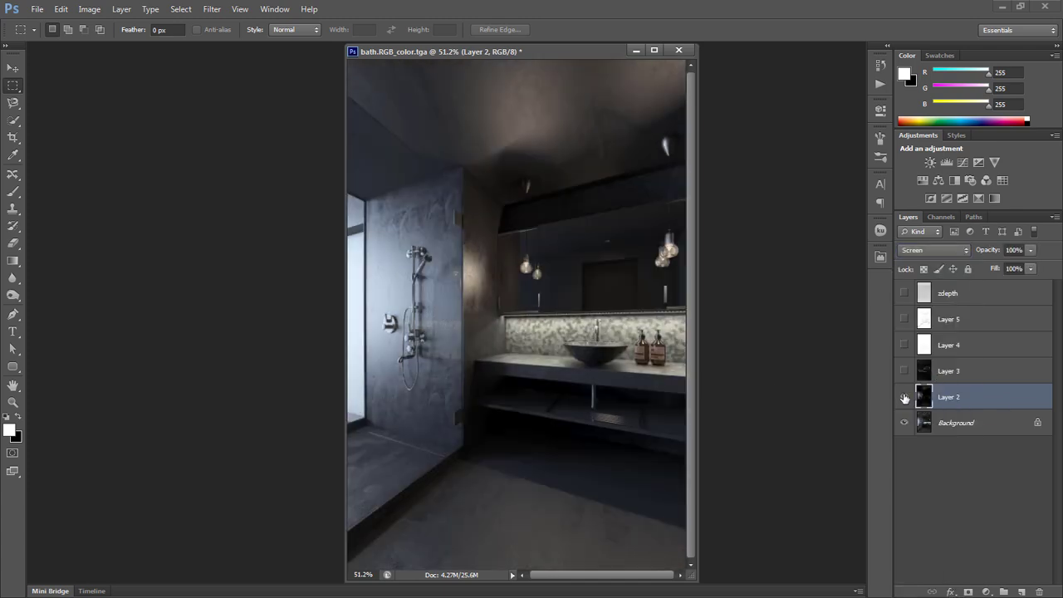
pyautogui.click(947, 370)
pyautogui.click(934, 250)
pyautogui.click(922, 372)
pyautogui.click(904, 371)
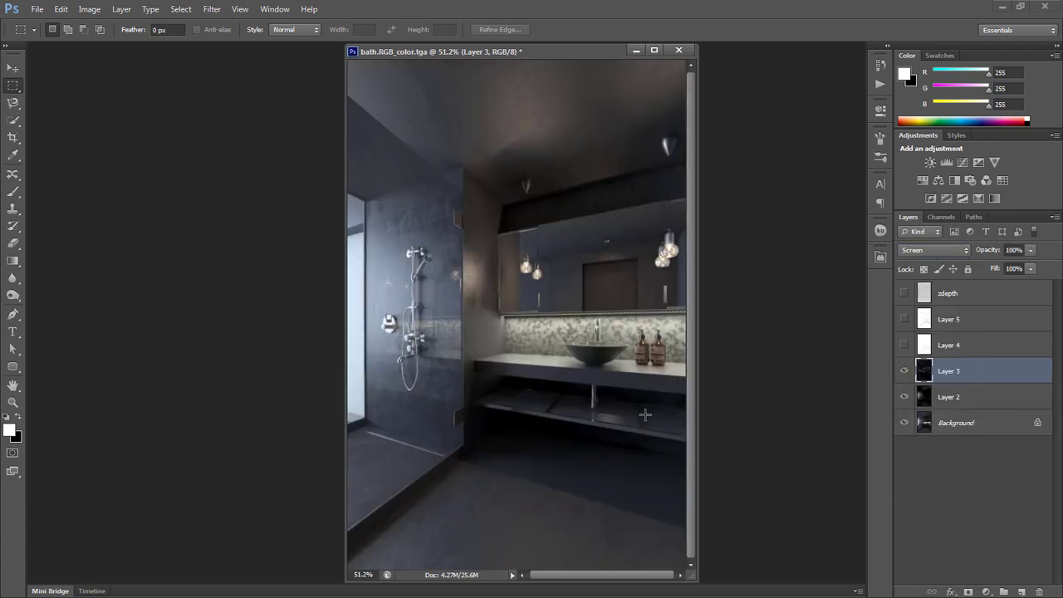
# Set Layer 4 to Multiply and lower Layer 5 opacity to 10%
pyautogui.click(946, 345)
pyautogui.click(905, 345)
pyautogui.click(928, 250)
pyautogui.click(922, 297)
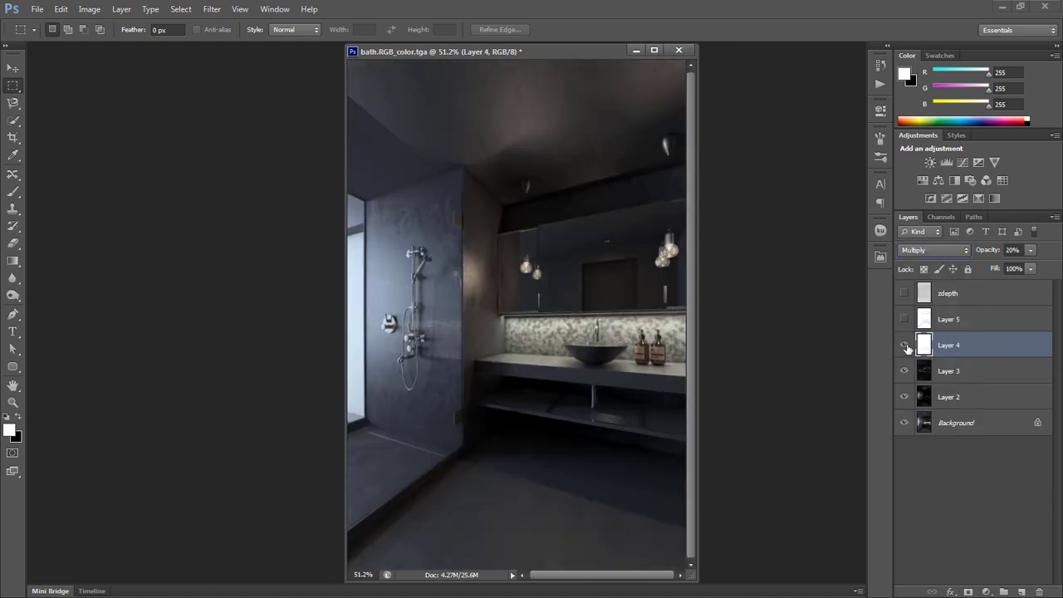
pyautogui.click(948, 319)
pyautogui.click(904, 319)
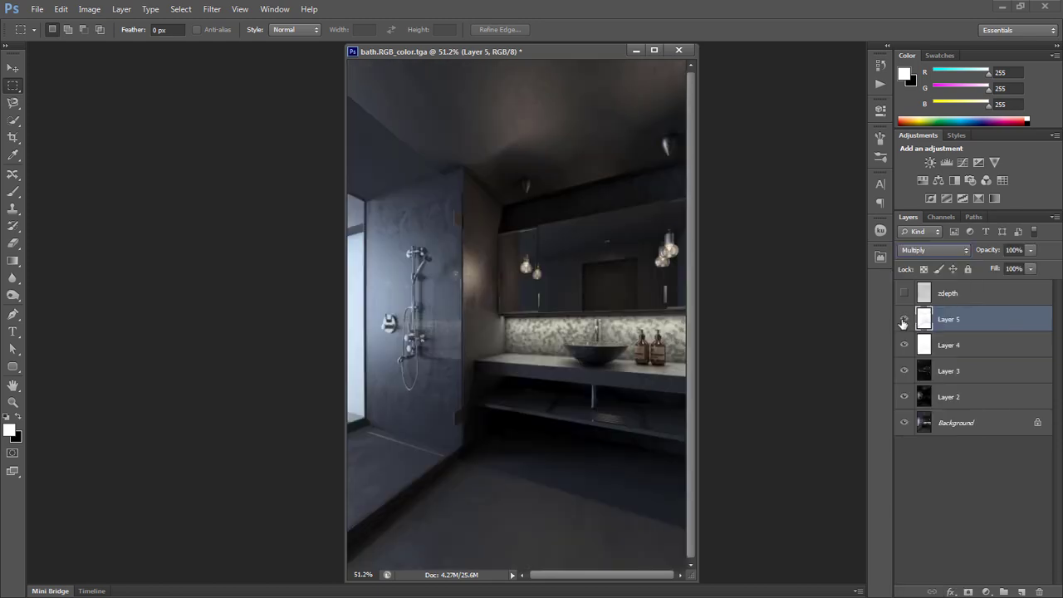
pyautogui.press('1')
pyautogui.moveTo(994, 269); pyautogui.dragTo(998, 266)
# Stamp all visible layers into Layer 6 and convert it to a Smart Object
pyautogui.hotkey('ctrl', 'shift', 'alt', 'e')
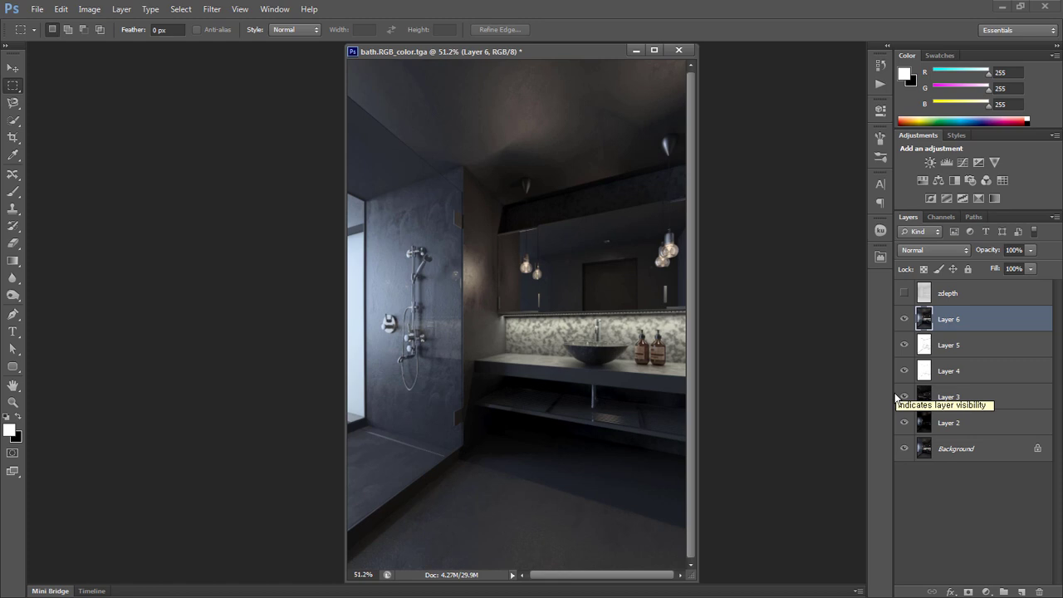
pyautogui.moveTo(698, 558); pyautogui.dragTo(722, 558)
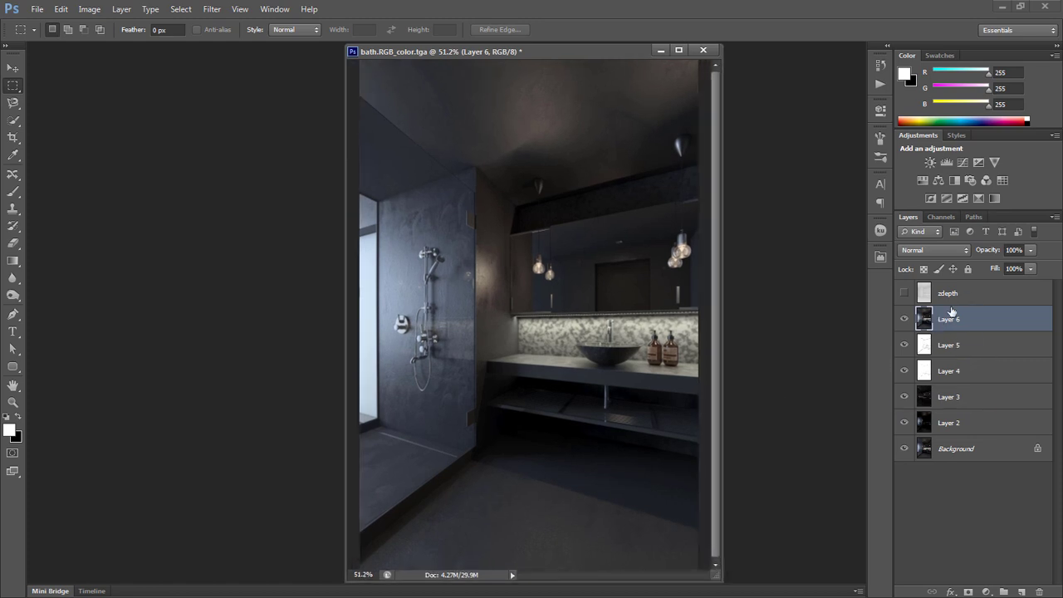
pyautogui.rightClick(937, 314)
pyautogui.click(980, 271)
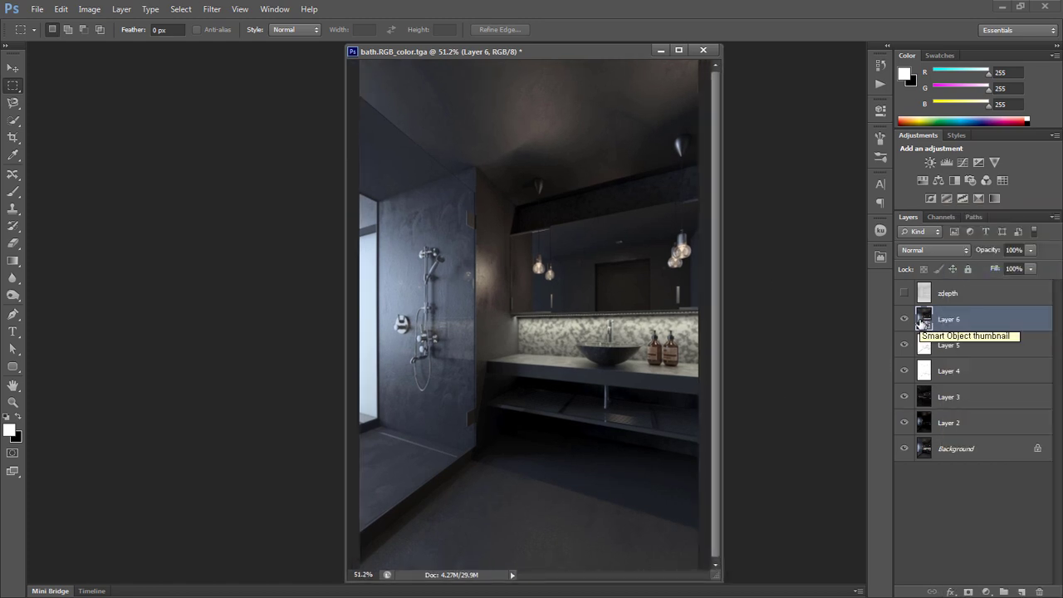
# Launch Nik Collection Viveza 2 on Layer 6 and place a first control point
pyautogui.click(212, 9)
pyautogui.click(452, 329)
pyautogui.click(906, 91)
pyautogui.click(487, 256)
pyautogui.moveTo(490, 260); pyautogui.dragTo(500, 246)
pyautogui.click(499, 155)
# Add control points near the top, on the left side and on the floor under the vanity
pyautogui.click(441, 64)
pyautogui.hotkey('ctrl', 'shift', 'a')
pyautogui.click(320, 281)
pyautogui.hotkey('ctrl', 'shift', 'a')
pyautogui.click(480, 407)
pyautogui.click(480, 407)
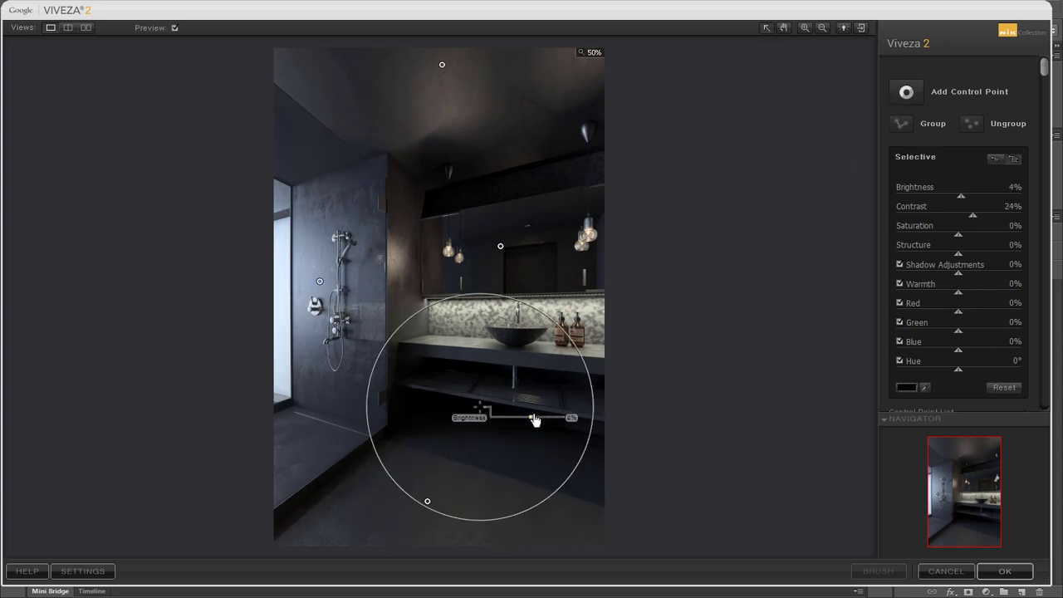
pyautogui.press('space')
# Add control points on the basin, faucet with raised contrast, and soap bottles
pyautogui.click(592, 339)
pyautogui.hotkey('ctrl', 'shift', 'a')
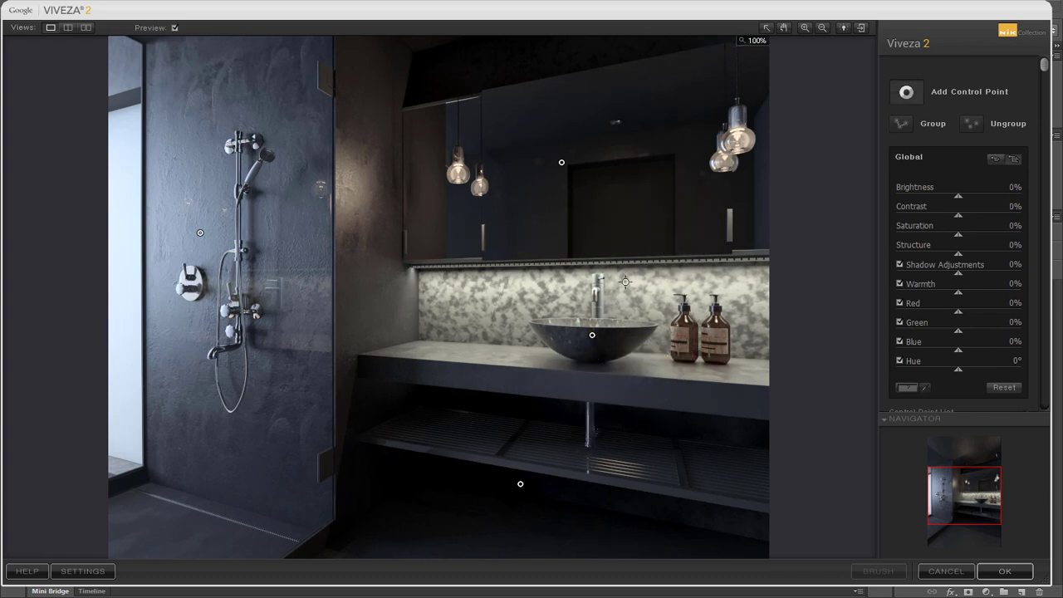
pyautogui.click(596, 288)
pyautogui.moveTo(623, 307)
pyautogui.mouseDown()
pyautogui.moveTo(660, 308)
pyautogui.moveTo(664, 341)
pyautogui.mouseUp()
pyautogui.click(713, 320)
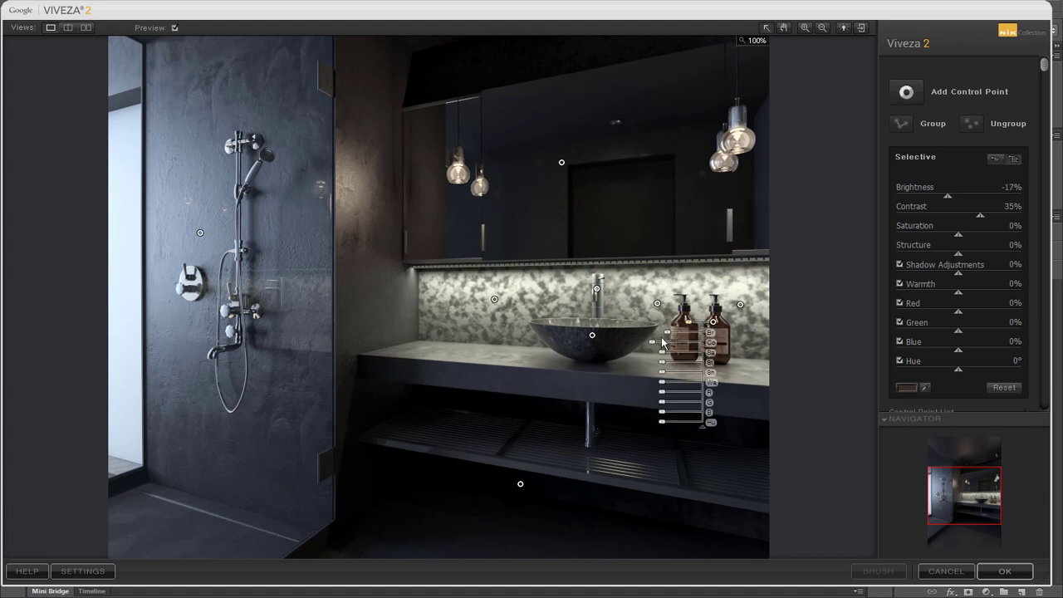
pyautogui.click(612, 472)
# Add a small control point by the mirror and brighten a pendant lamp with more contrast
pyautogui.scroll(-1, 612, 473)
pyautogui.hotkey('ctrl', 'shift', 'a')
pyautogui.click(413, 264)
pyautogui.moveTo(440, 267); pyautogui.dragTo(425, 268)
pyautogui.hotkey('ctrl', 'shift', 'a')
pyautogui.click(458, 158)
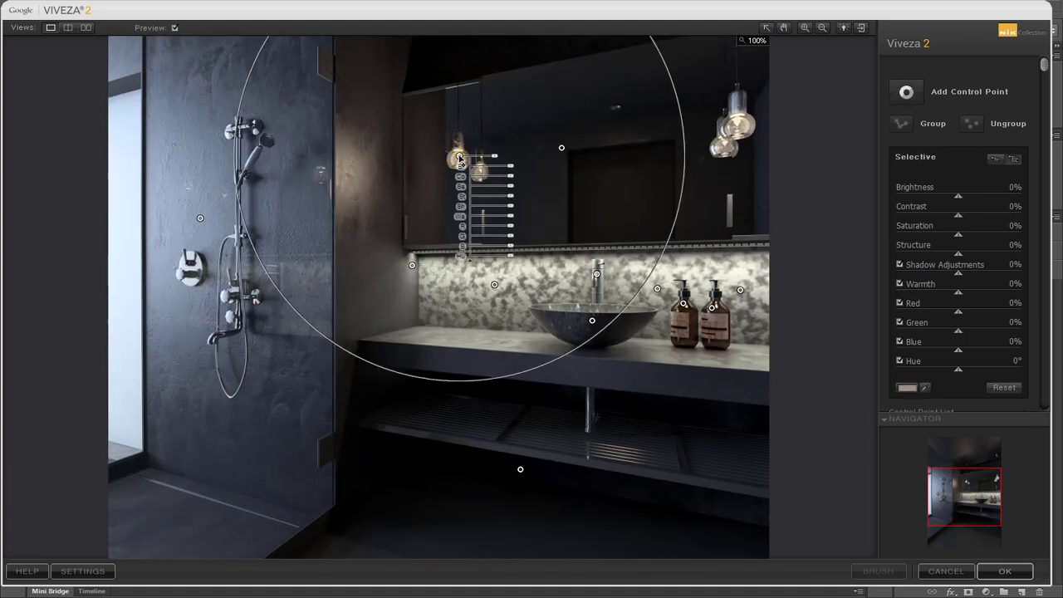
pyautogui.keyDown('alt'); pyautogui.moveTo(458, 158); pyautogui.dragTo(734, 127); pyautogui.keyUp('alt')
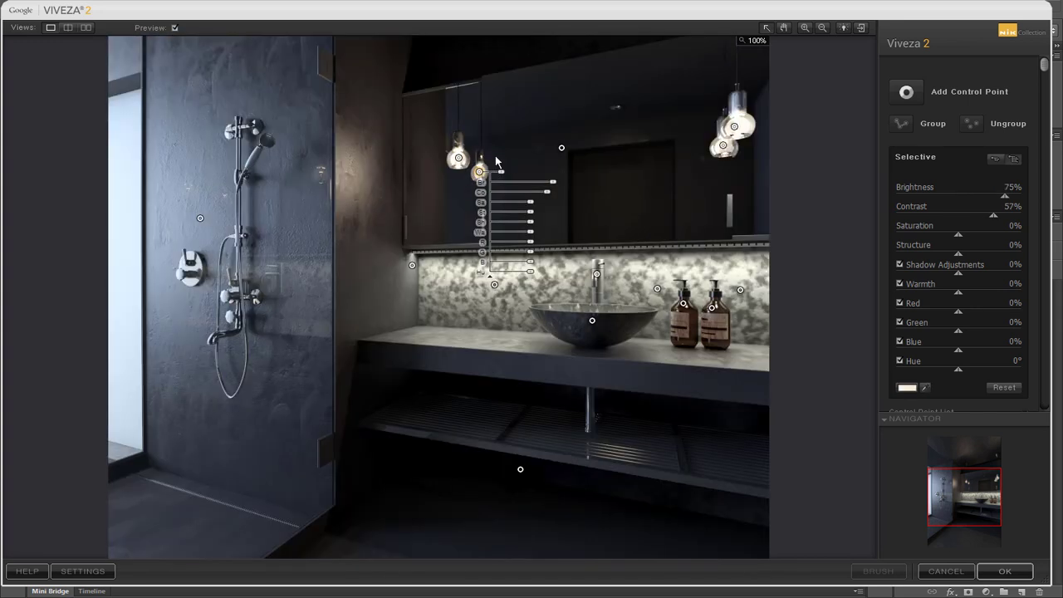
# Add control points on the wall left of the mirror and the shower wall, then apply Viveza
pyautogui.hotkey('ctrl', 'shift', 'a')
pyautogui.click(353, 168)
pyautogui.moveTo(383, 176); pyautogui.dragTo(397, 176)
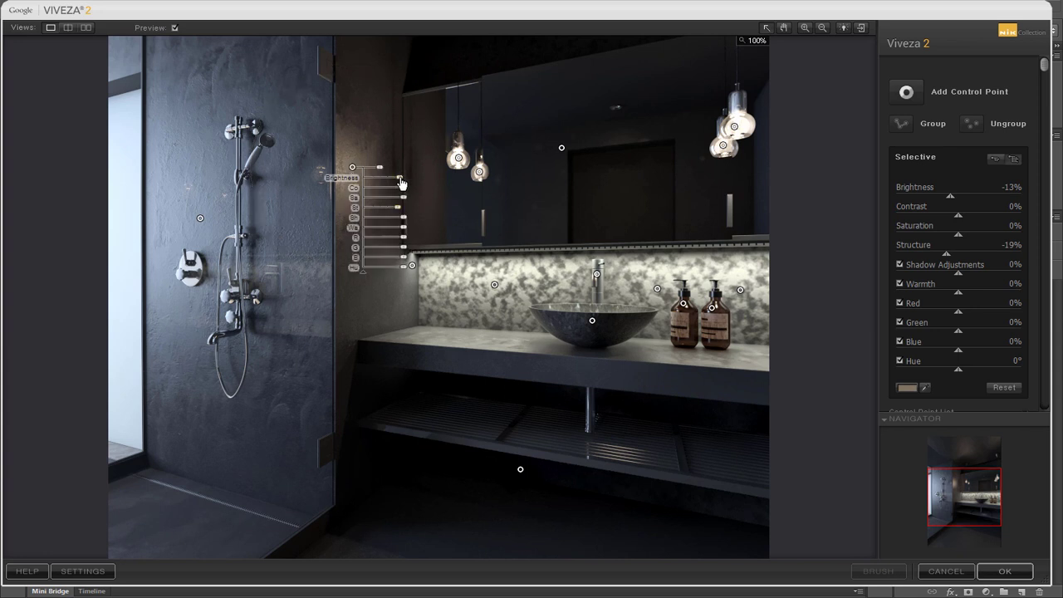
pyautogui.click(421, 238)
pyautogui.hotkey('ctrl', '0')
pyautogui.hotkey('ctrl', 'shift', 'a')
pyautogui.click(331, 294)
pyautogui.click(503, 200)
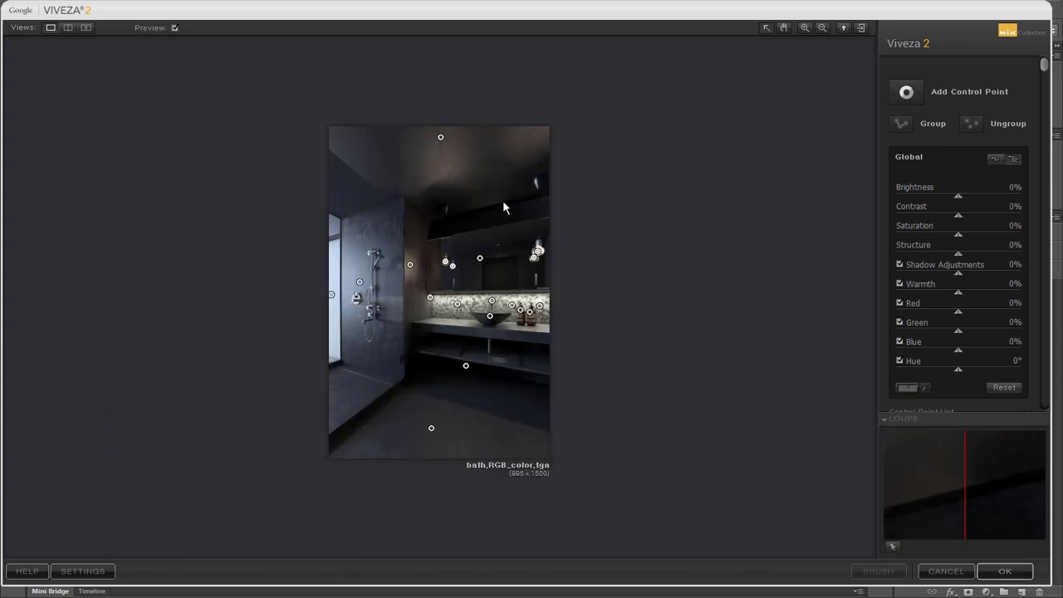
pyautogui.click(1006, 571)
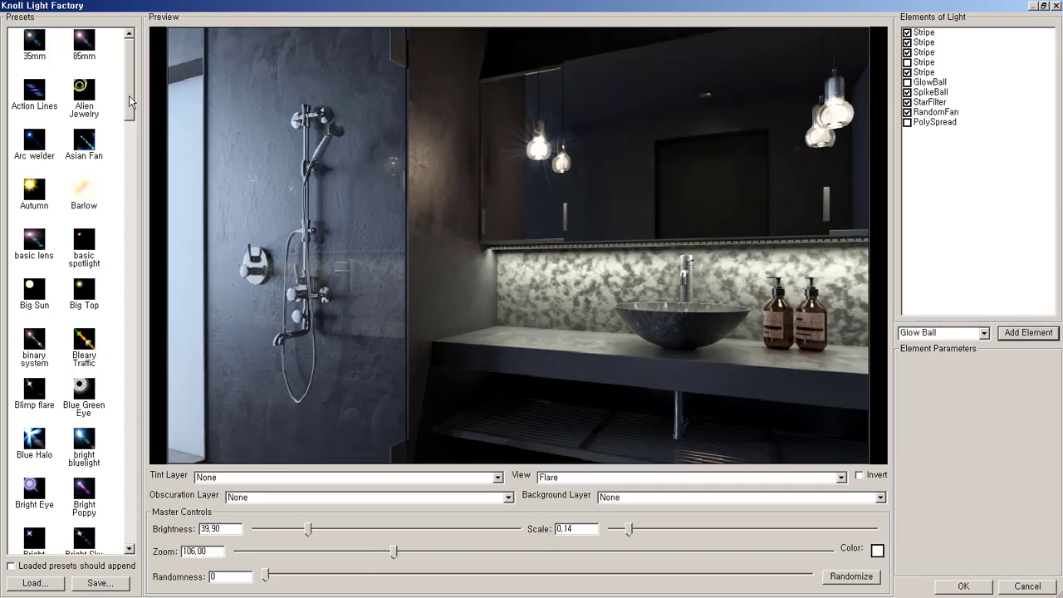
# Apply a diffraction3 flare with higher brightness and smaller scale
pyautogui.moveTo(129, 96); pyautogui.dragTo(129, 181)
pyautogui.click(84, 392)
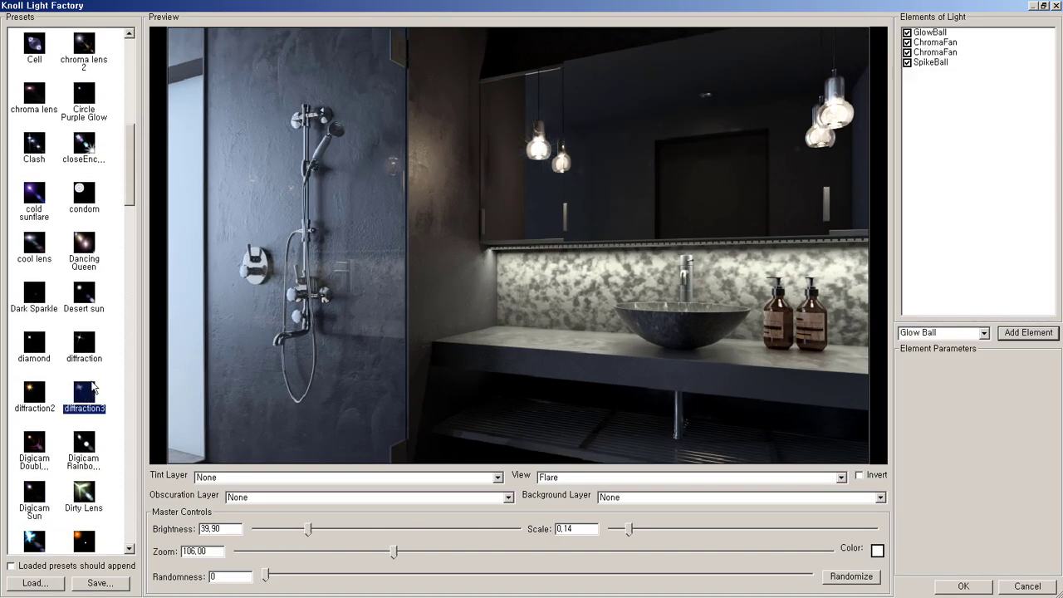
pyautogui.moveTo(308, 529); pyautogui.dragTo(413, 529)
pyautogui.moveTo(629, 512); pyautogui.dragTo(623, 534)
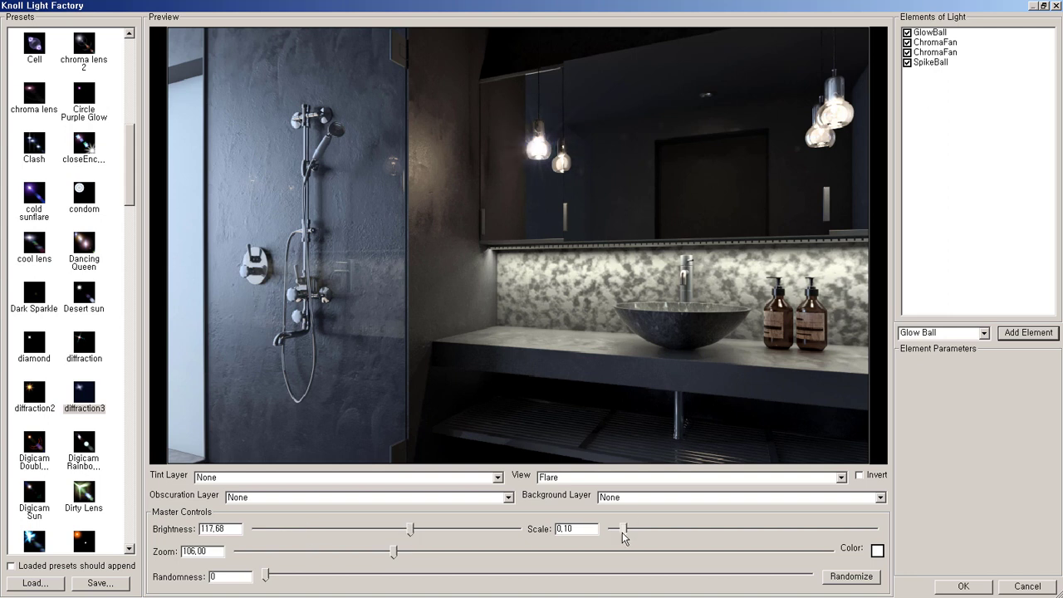
pyautogui.click(964, 586)
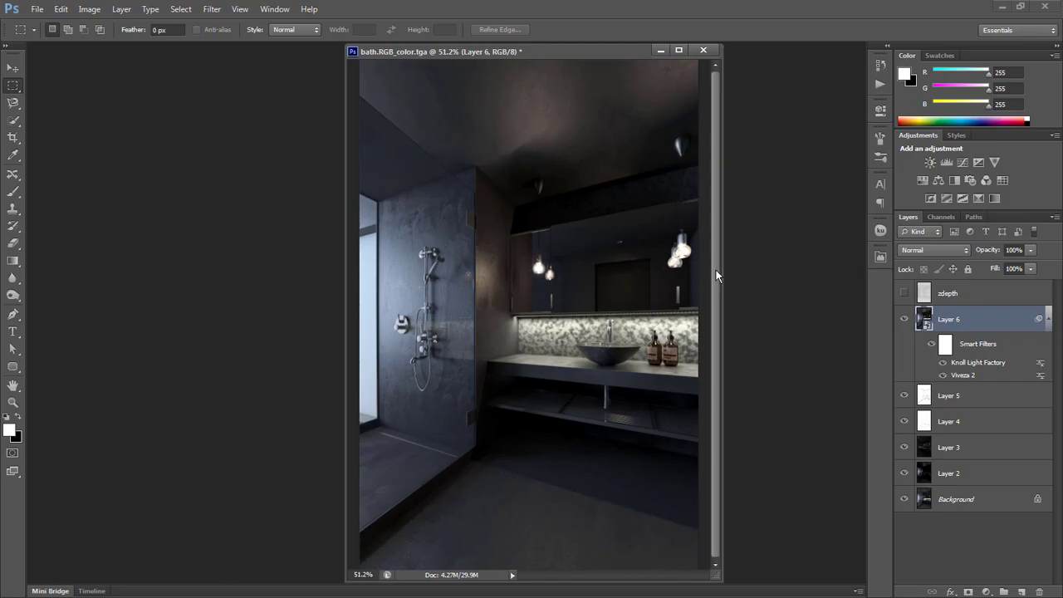
# Reopen Knoll Light Factory for a second flare, zooming in and enlarging it slightly
pyautogui.click(211, 12)
pyautogui.click(419, 309)
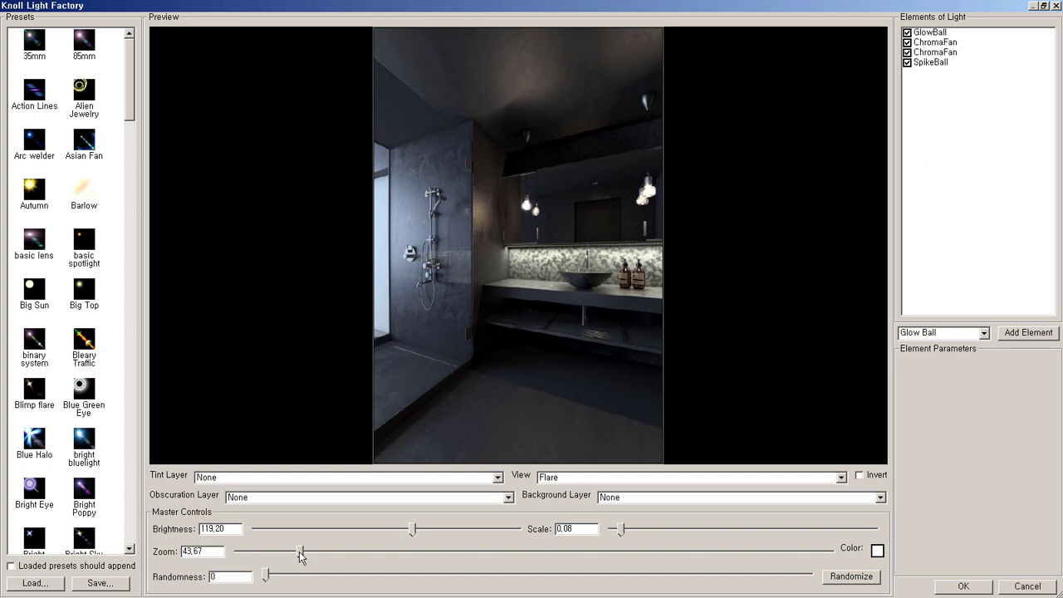
pyautogui.moveTo(299, 552); pyautogui.dragTo(373, 552)
pyautogui.moveTo(622, 533); pyautogui.dragTo(626, 534)
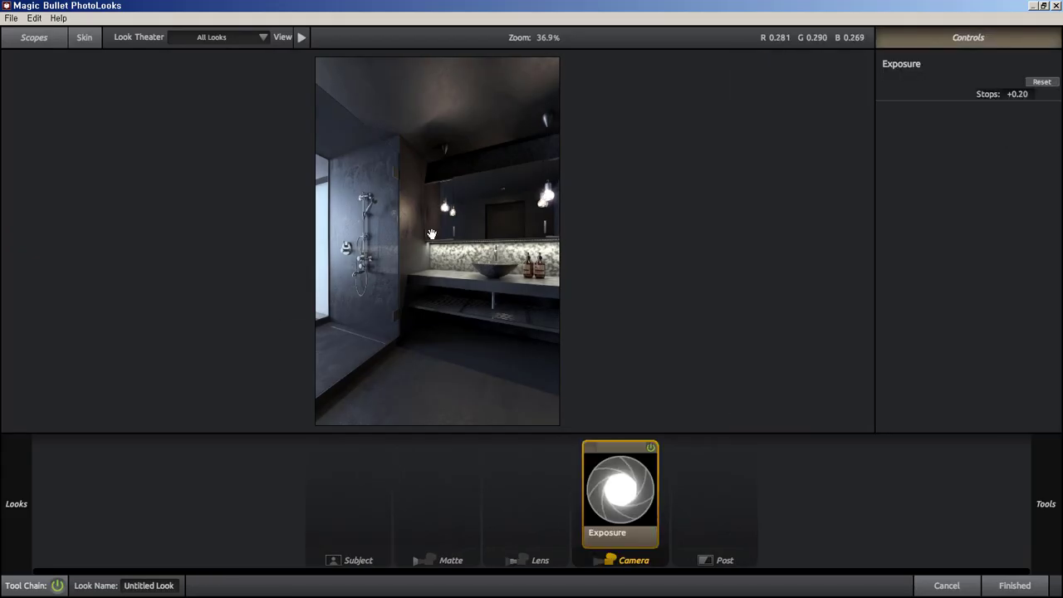
# Add a Curves tool to the camera stage and adjust the red and green channel curves
pyautogui.click(1046, 503)
pyautogui.scroll(-3, 942, 335)
pyautogui.doubleClick(854, 321)
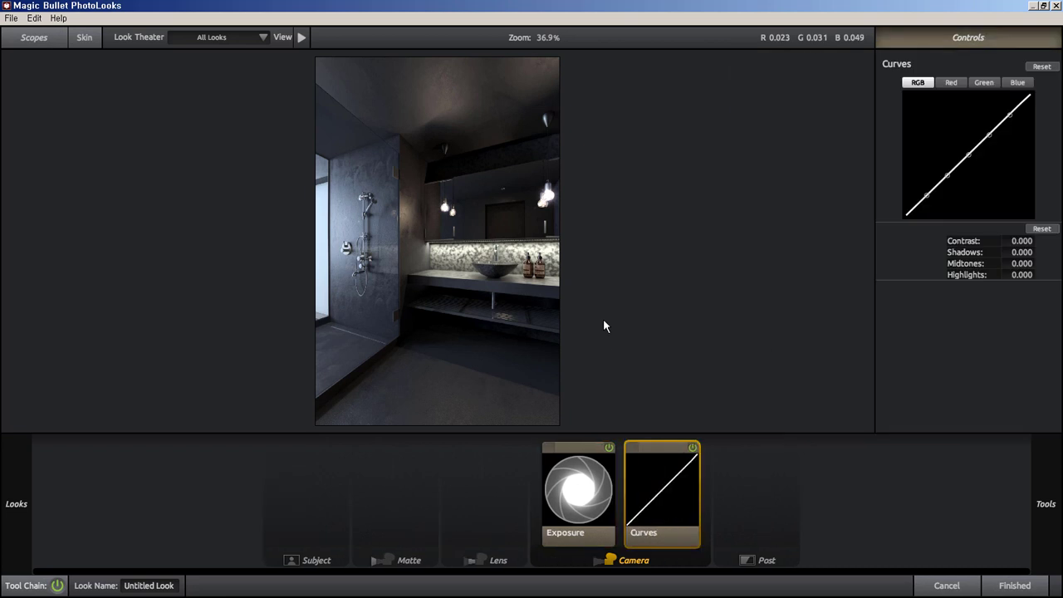
pyautogui.click(951, 82)
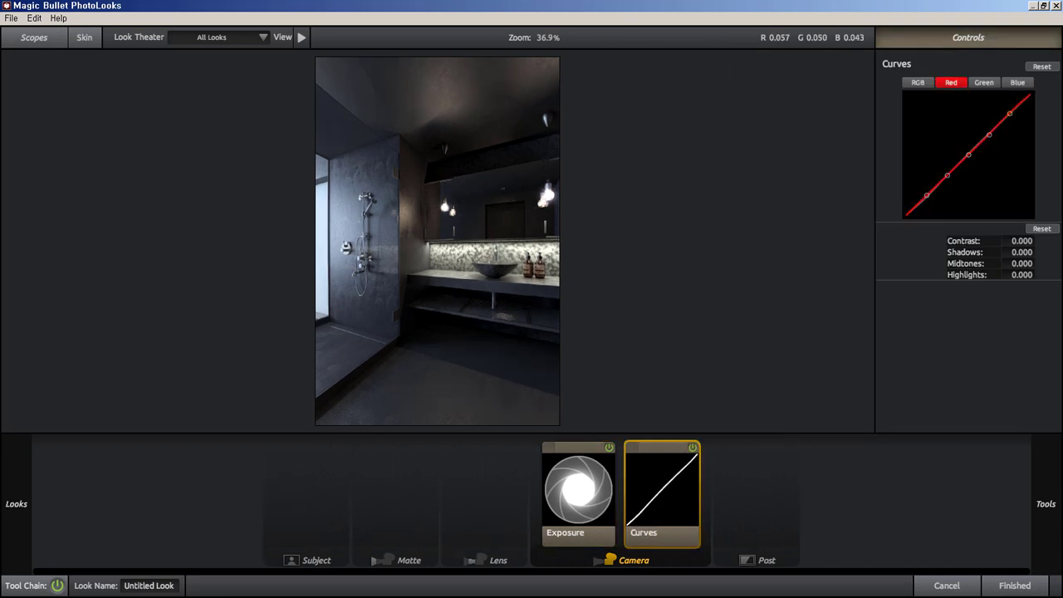
pyautogui.click(984, 82)
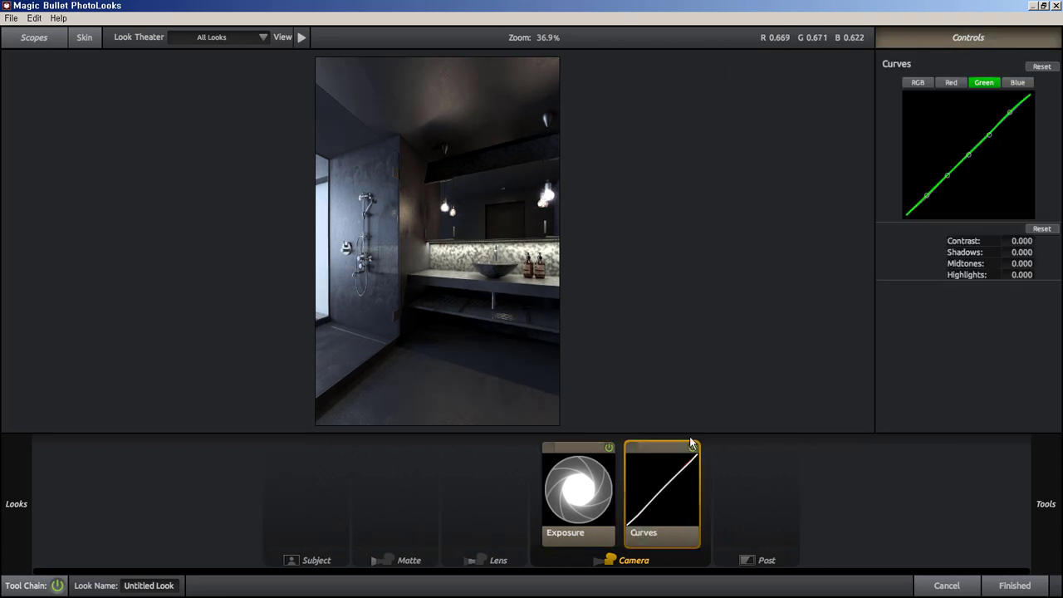
# Add Colorista 3-Way with bluish shadows and highlights, lifted midtones, and reduced strength
pyautogui.click(1046, 503)
pyautogui.click(1025, 356)
pyautogui.moveTo(1016, 107); pyautogui.dragTo(469, 347)
pyautogui.moveTo(953, 335); pyautogui.dragTo(958, 340)
pyautogui.moveTo(949, 146); pyautogui.dragTo(961, 152)
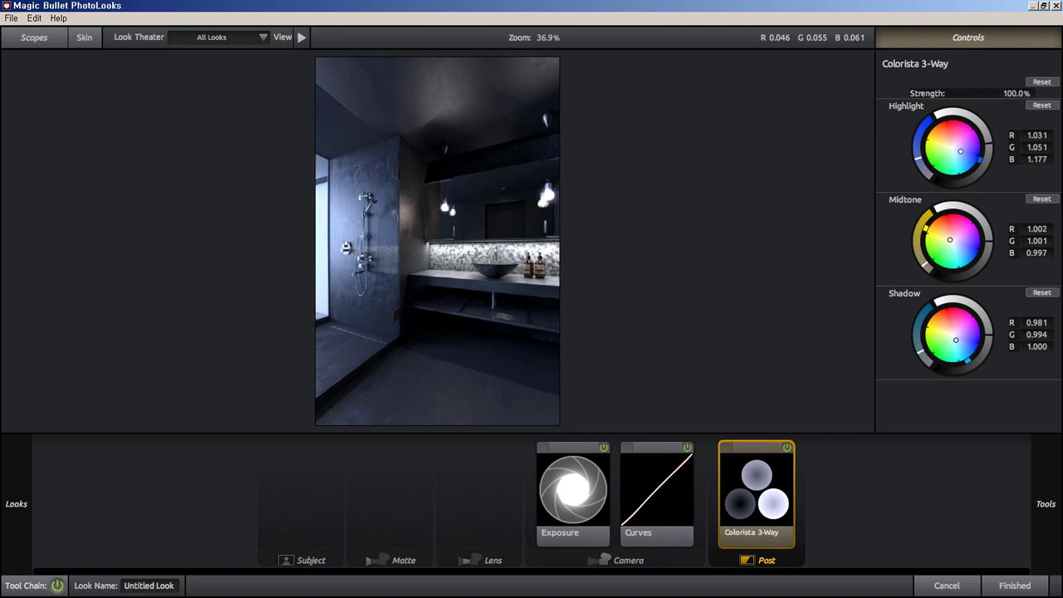
pyautogui.moveTo(984, 331); pyautogui.dragTo(987, 335)
pyautogui.moveTo(999, 93); pyautogui.dragTo(954, 95)
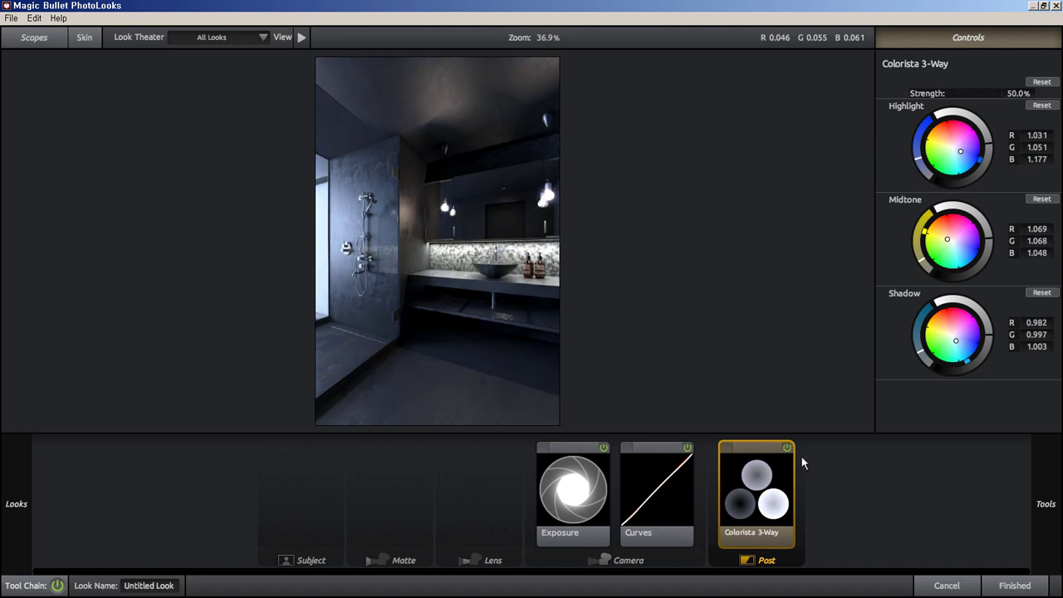
pyautogui.moveTo(960, 151); pyautogui.dragTo(956, 147)
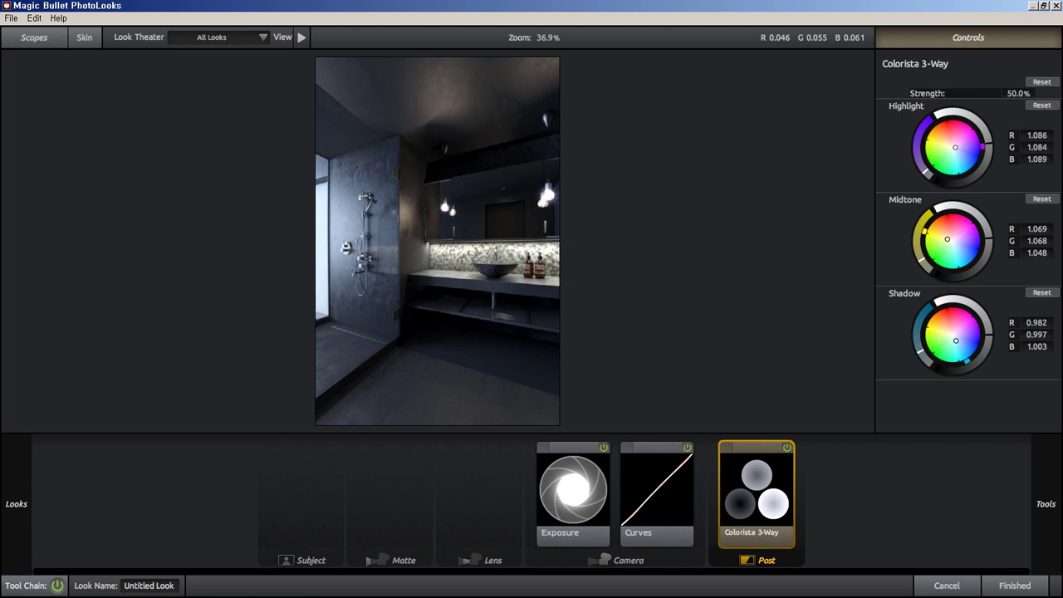
# Add a tightened vignette and chromatic aberration, then toggle the tool chain to compare
pyautogui.click(897, 422)
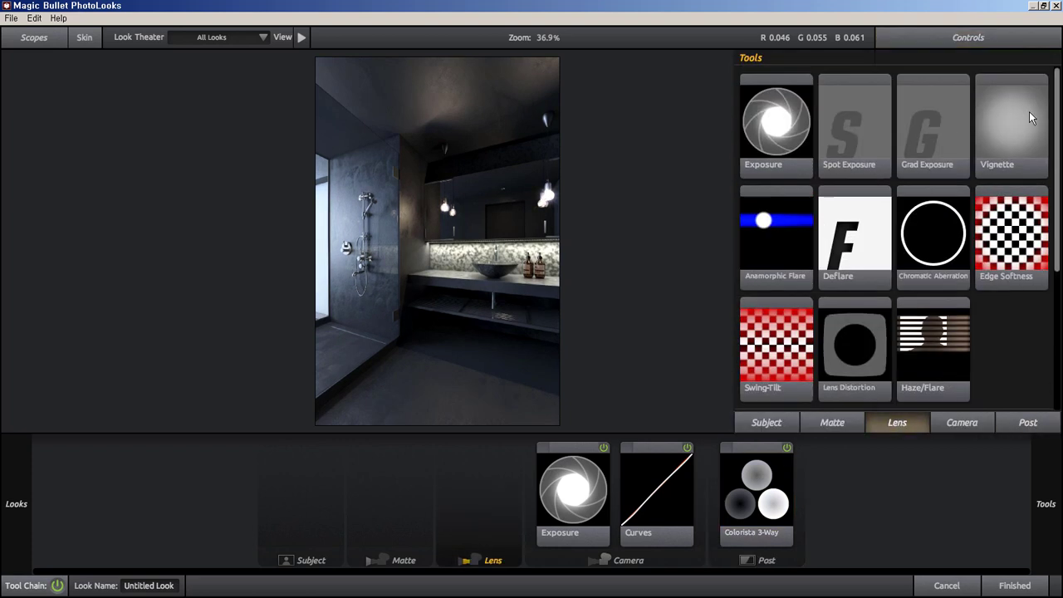
pyautogui.doubleClick(776, 112)
pyautogui.moveTo(510, 71); pyautogui.dragTo(494, 192)
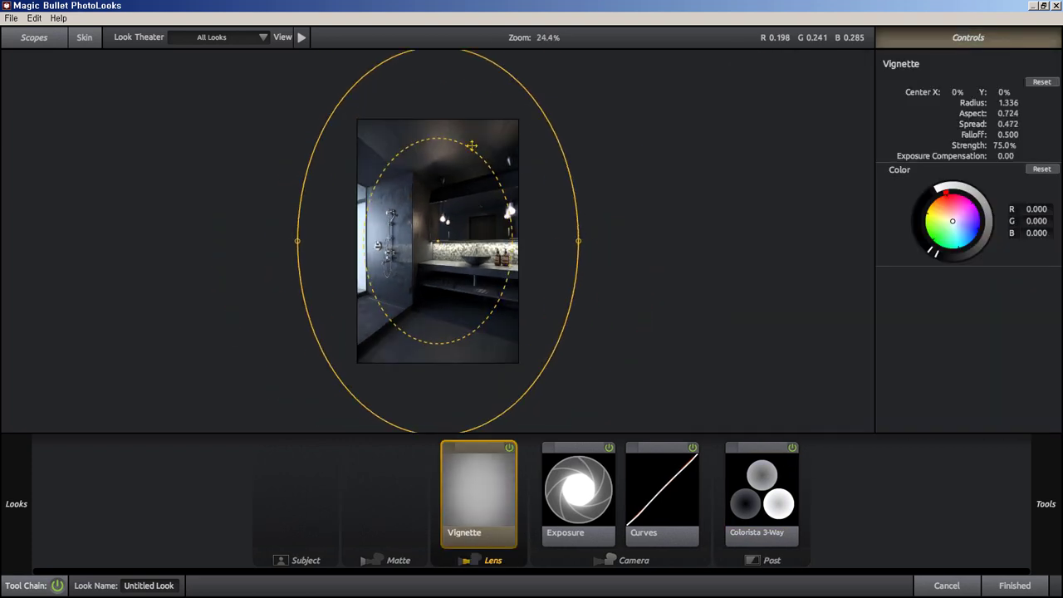
pyautogui.scroll(4, 494, 192)
pyautogui.moveTo(1001, 155); pyautogui.dragTo(999, 214)
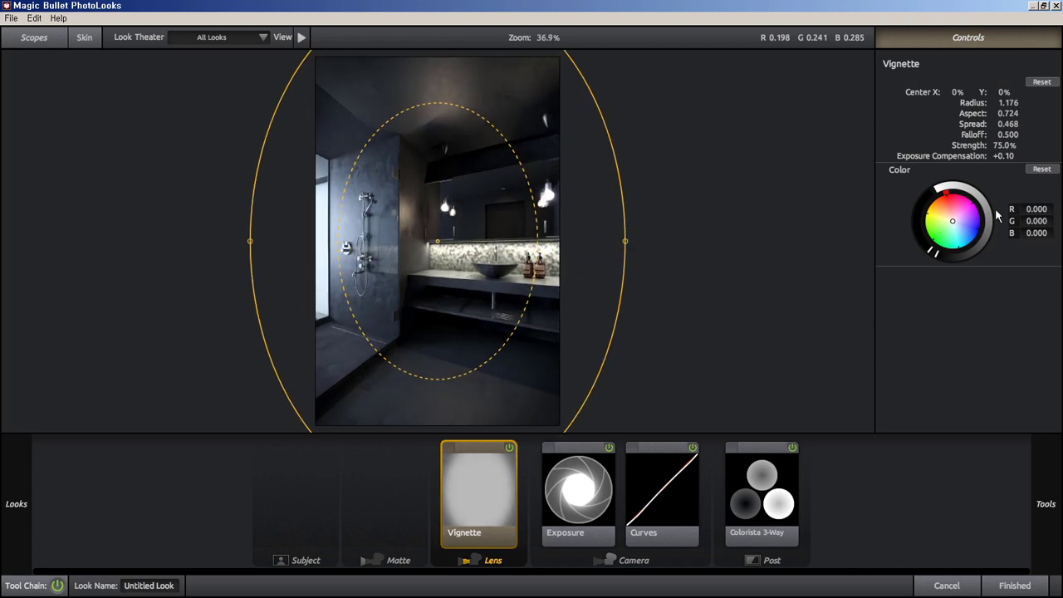
pyautogui.doubleClick(1030, 94)
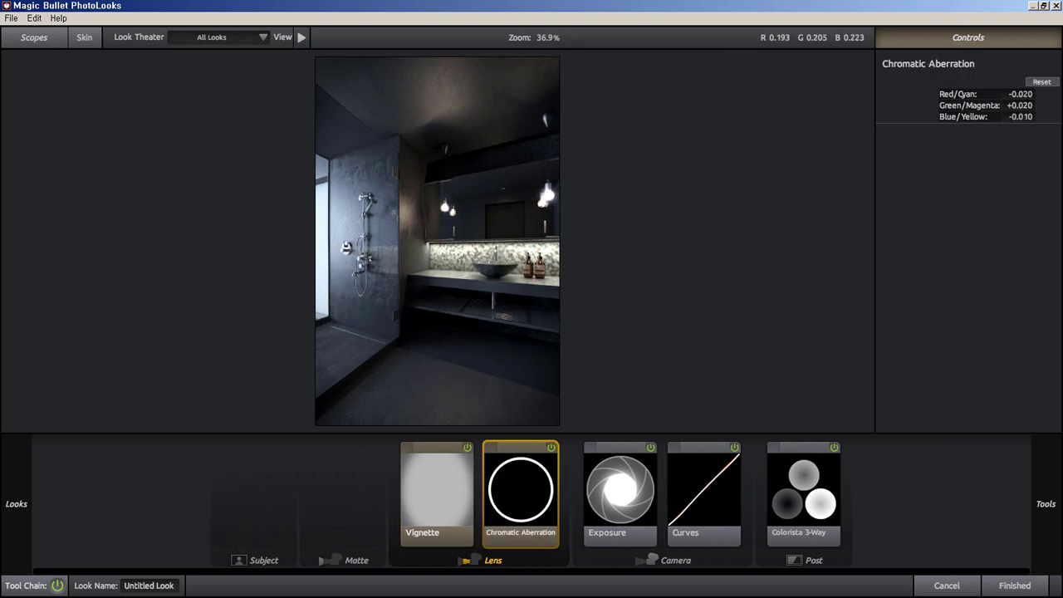
pyautogui.click(57, 586)
pyautogui.click(57, 586)
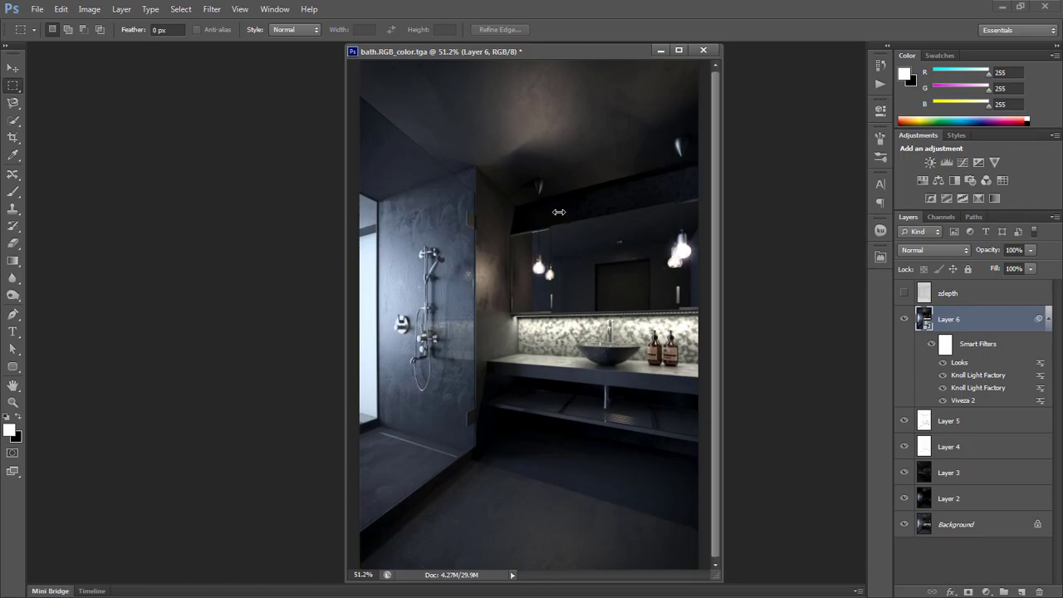
# Make the zdepth layer visible and set its blend mode to Screen
pyautogui.click(947, 293)
pyautogui.click(904, 293)
pyautogui.click(934, 250)
pyautogui.click(936, 371)
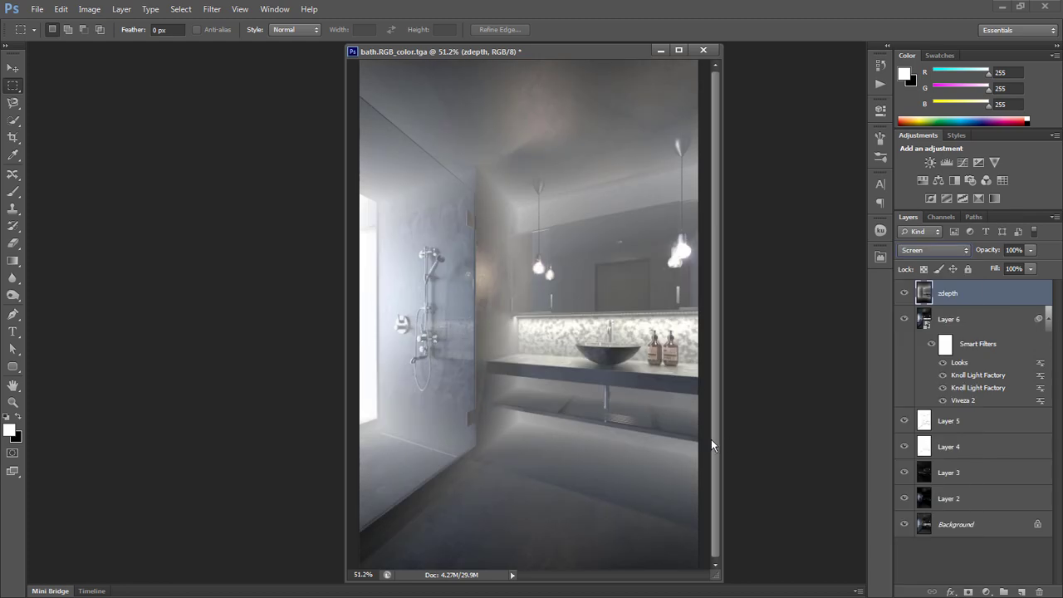
# Add a Levels adjustment layer clipped to the zdepth layer
pyautogui.click(88, 9)
pyautogui.click(296, 44)
pyautogui.click(371, 320)
pyautogui.click(986, 592)
pyautogui.click(975, 403)
# Set Levels to input 59/0.68/255 and output 10–129, then toggle the zdepth haze to compare
pyautogui.moveTo(848, 278); pyautogui.dragTo(776, 280)
pyautogui.moveTo(703, 239); pyautogui.dragTo(806, 238)
pyautogui.moveTo(702, 278); pyautogui.dragTo(709, 278)
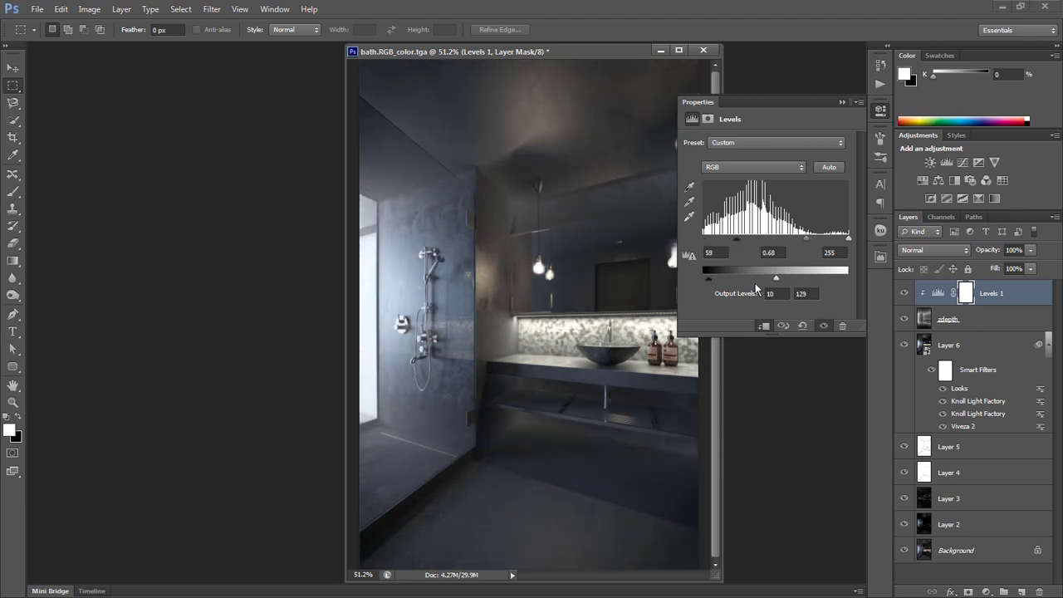
pyautogui.click(905, 293)
pyautogui.click(905, 319)
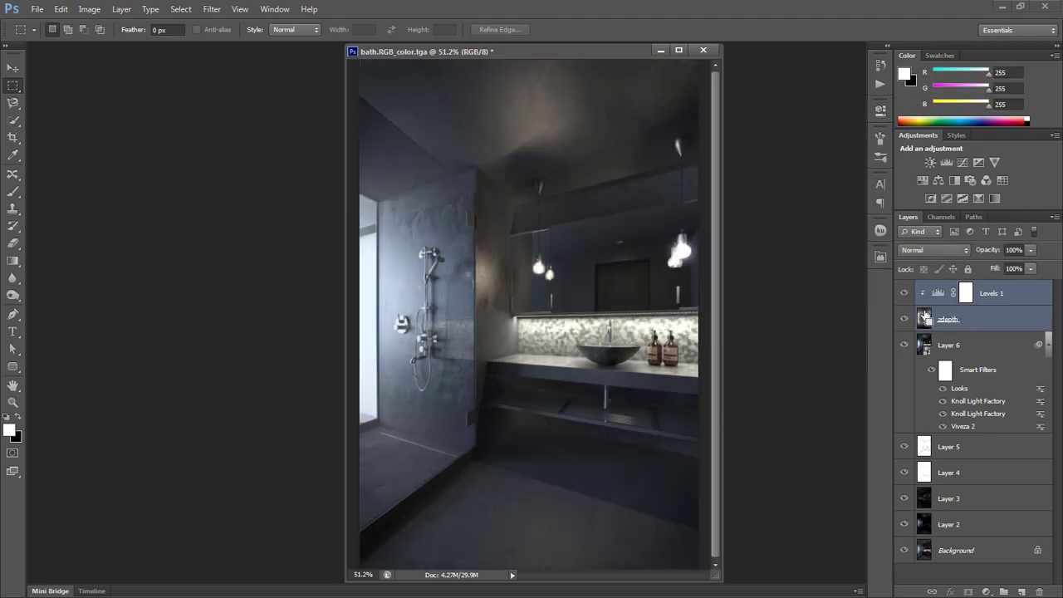
pyautogui.click(904, 319)
pyautogui.click(905, 319)
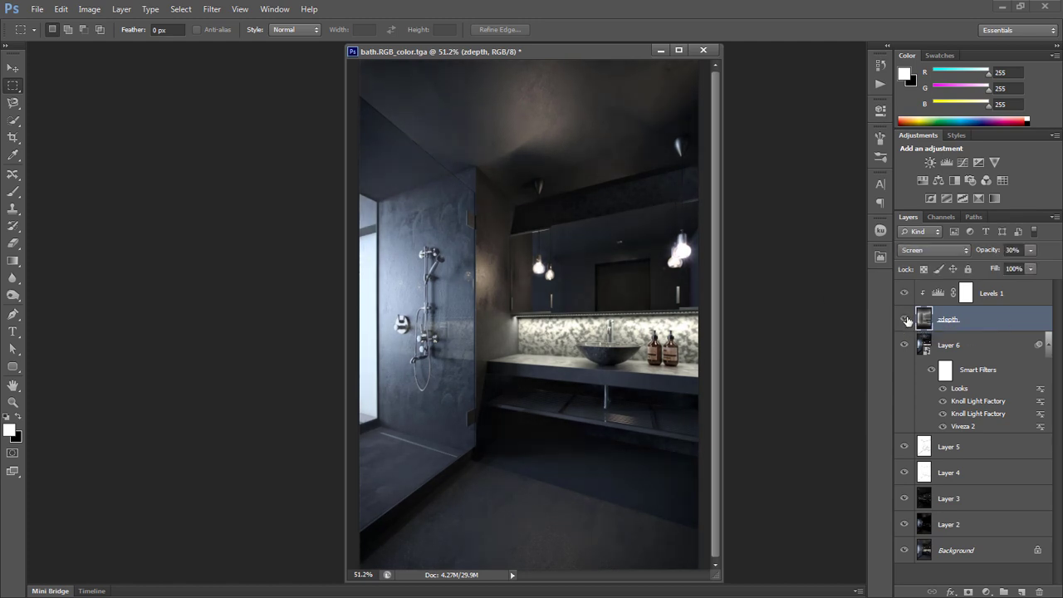